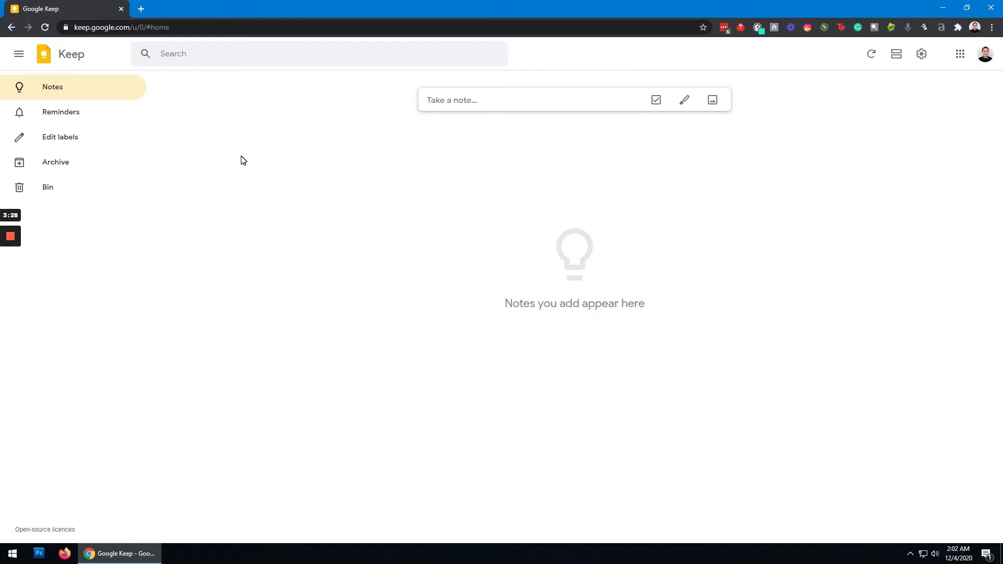
Create three labels named "Conceptualization of the Study", "Writing the Proposal" and "Consultation with the Adviser".
click(108, 142)
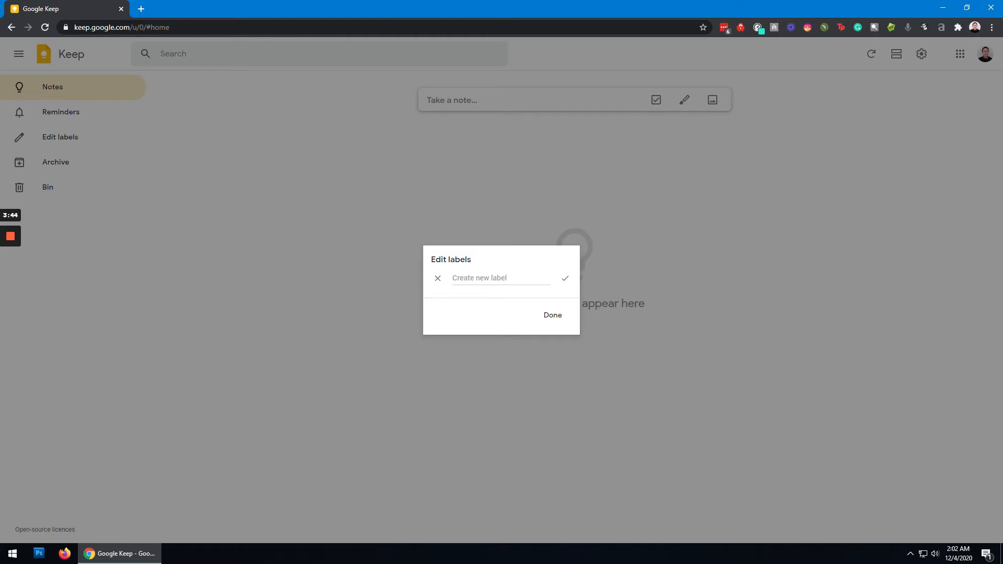
text(Conceptualization of the Study)
key(Return)
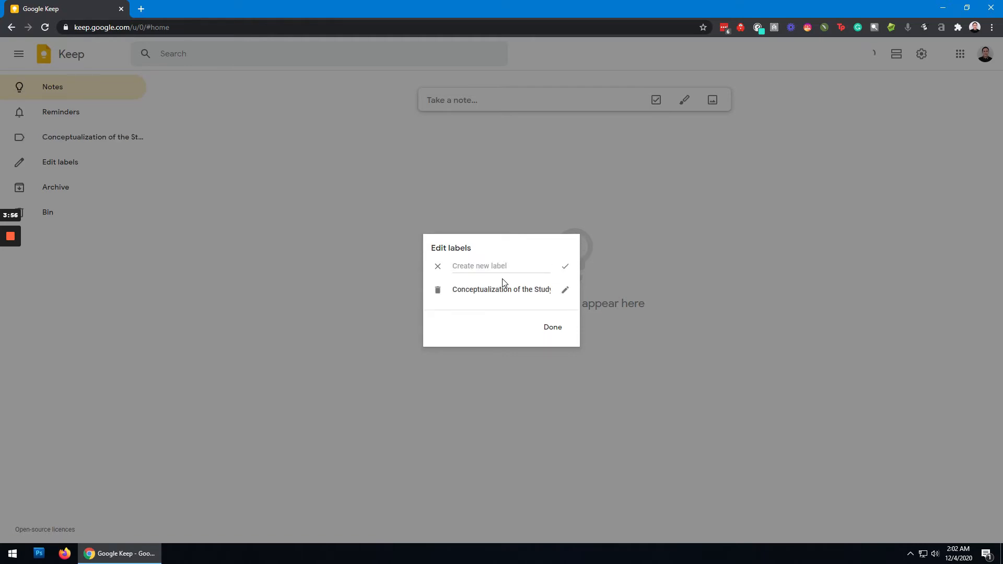
text(Writing the Proposal)
key(Return)
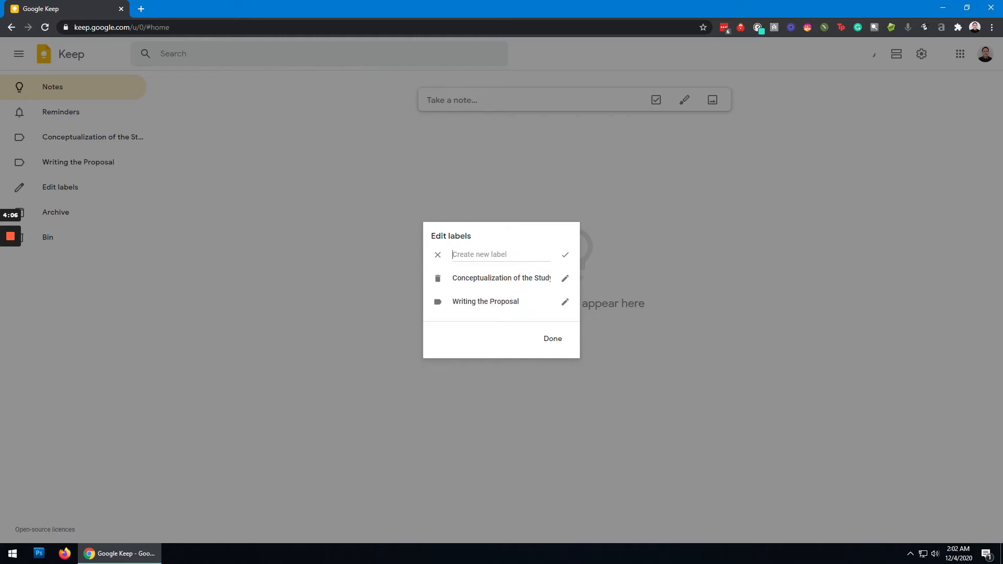
text(Consultation with the Adviser)
key(Return)
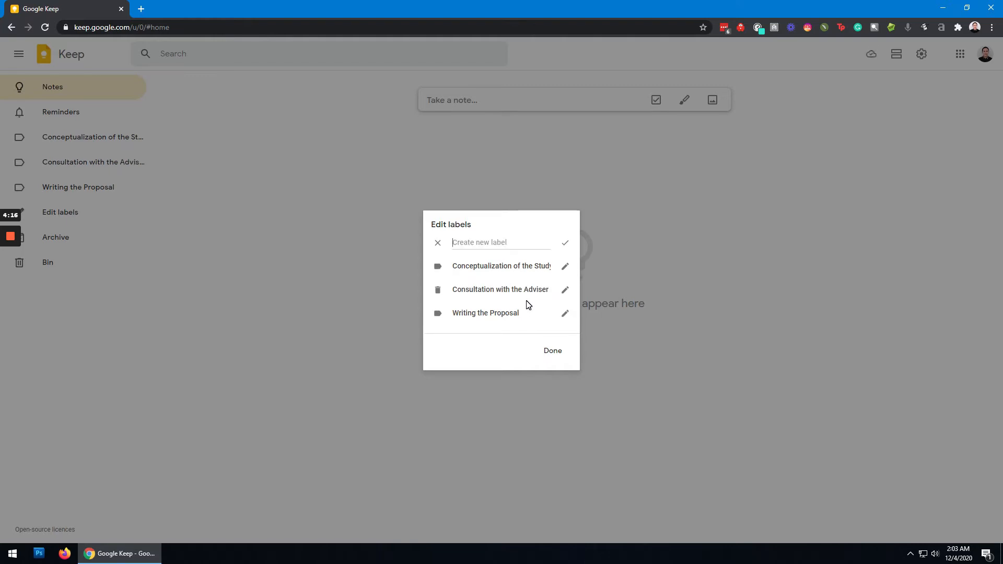
click(555, 351)
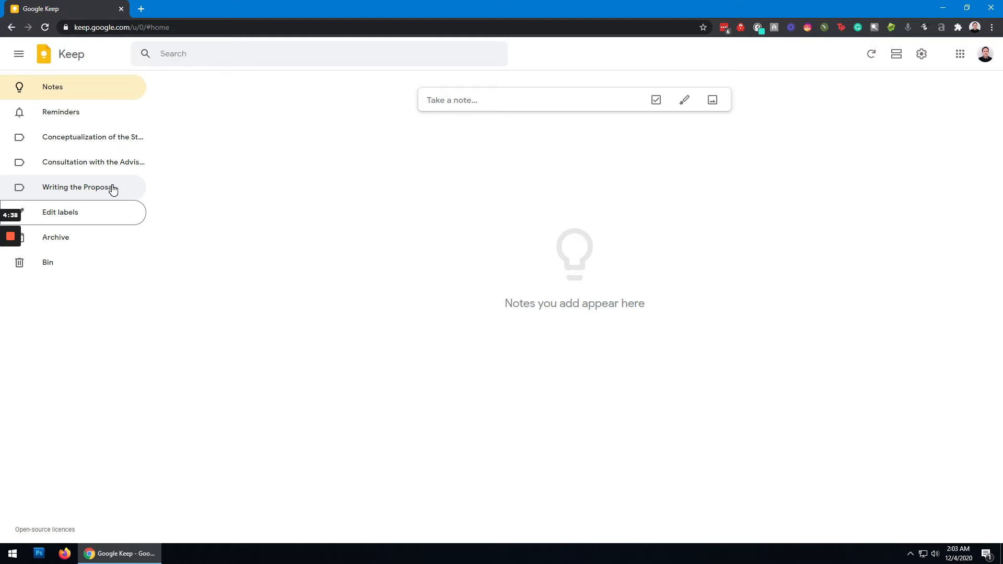
Add a note titled "Collection of Related Literature and Studies" under the Conceptualization of the Study label.
click(99, 145)
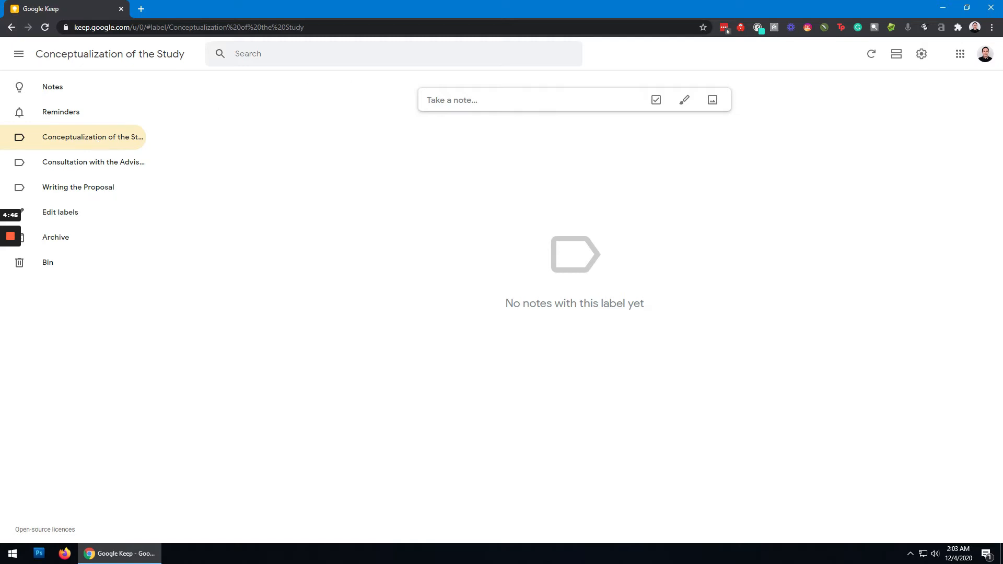
key(c)
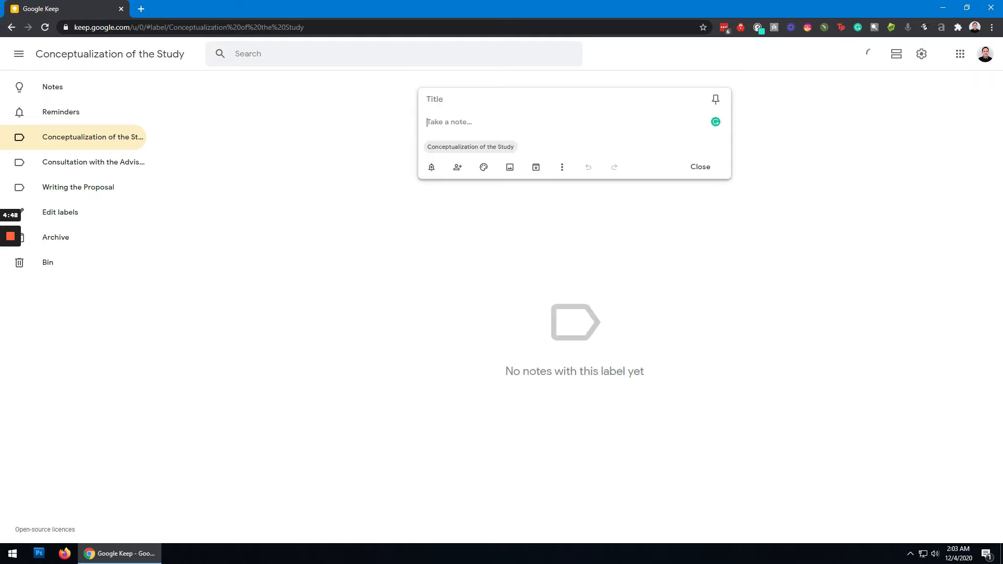
click(435, 100)
text(Colle)
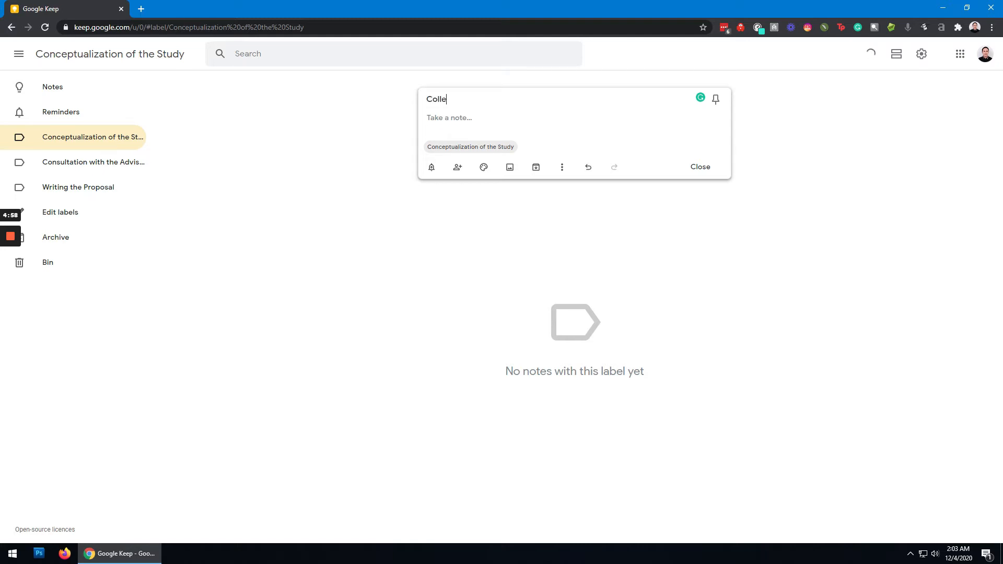
text(ction of Related Literature and Studies)
key(Return)
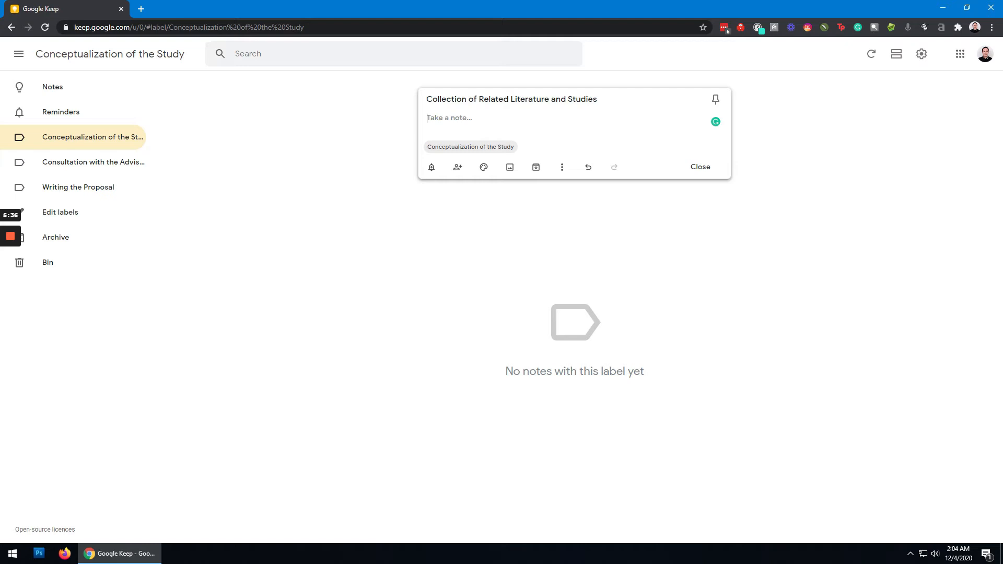
click(704, 168)
Add a note titled "Submission of 3 Research Topics" under the Conceptualization of the Study label.
key(c)
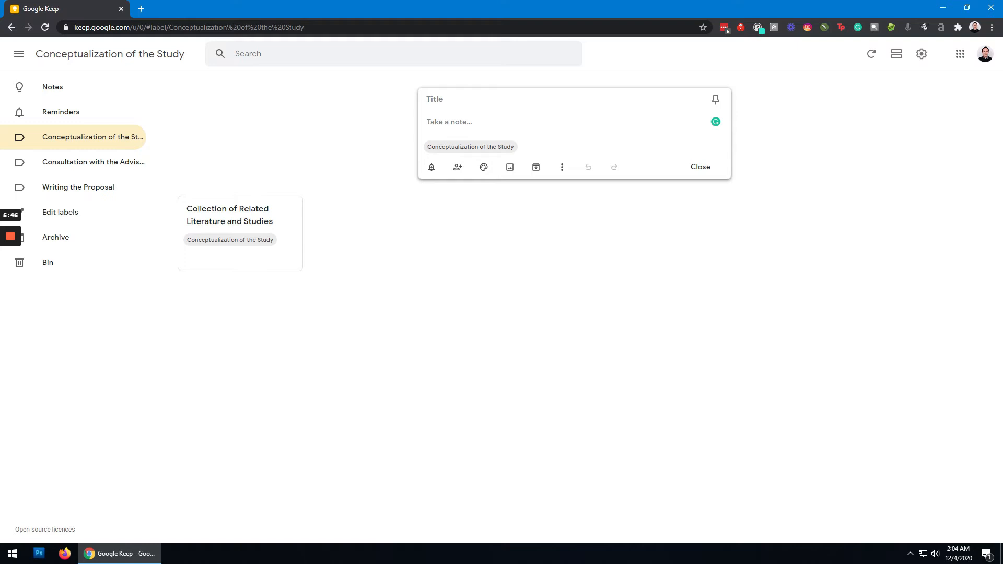
text(Submissio)
key(ctrl+a)
key(BackSpace)
click(427, 99)
text(Submi)
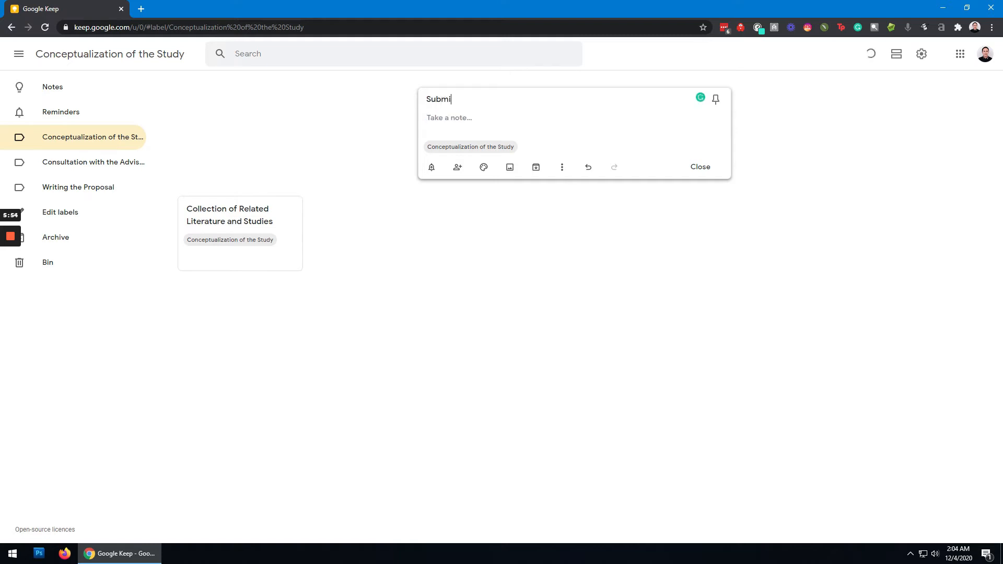
text(ssion of 3 Research Topics)
click(700, 167)
Add a note titled "Concept of the Study" under the Conceptualization of the Study label.
click(487, 99)
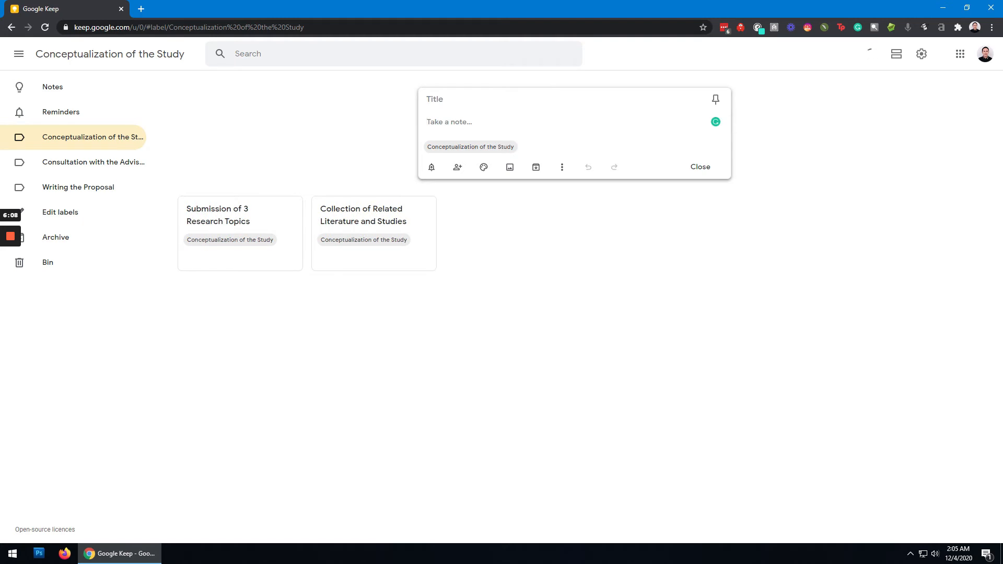
click(435, 100)
text(Concept of the Study)
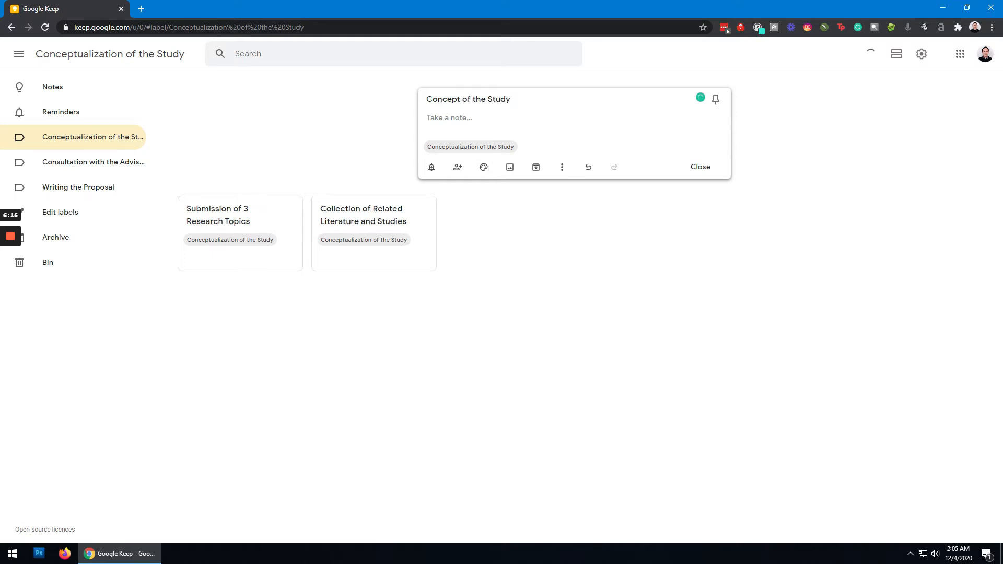
click(704, 171)
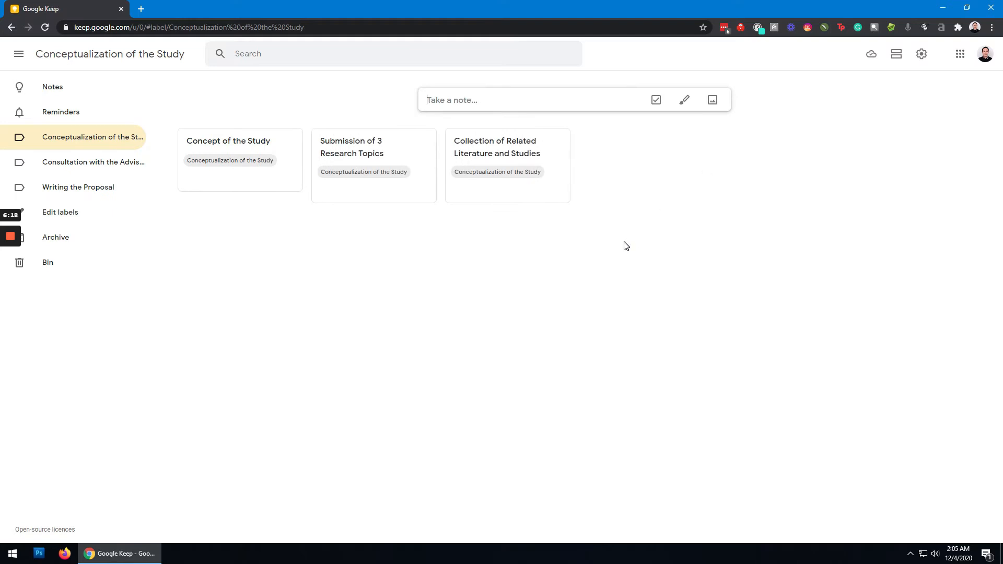
Open the Writing the Proposal label and add a note titled "Introduction" under it.
click(106, 165)
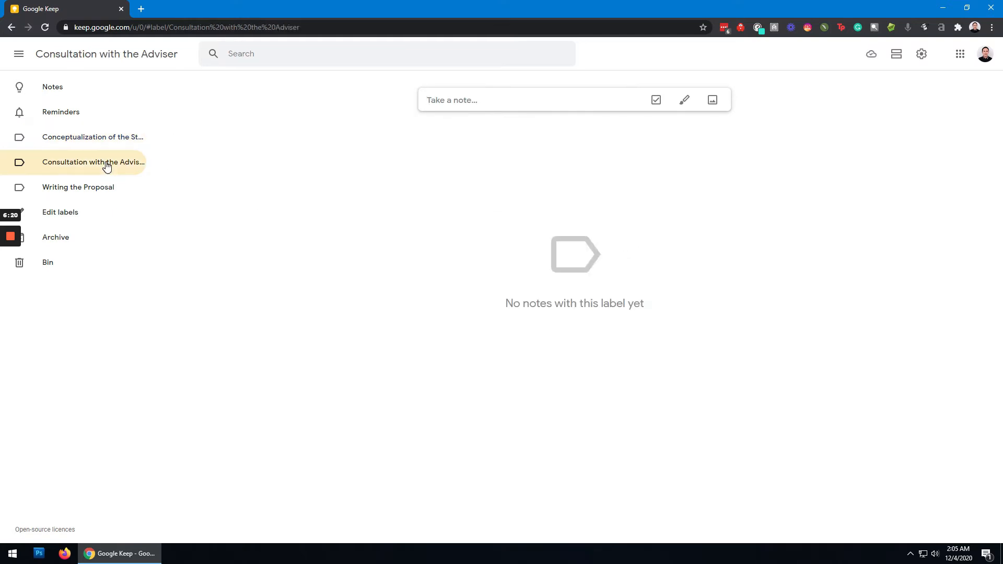
click(98, 195)
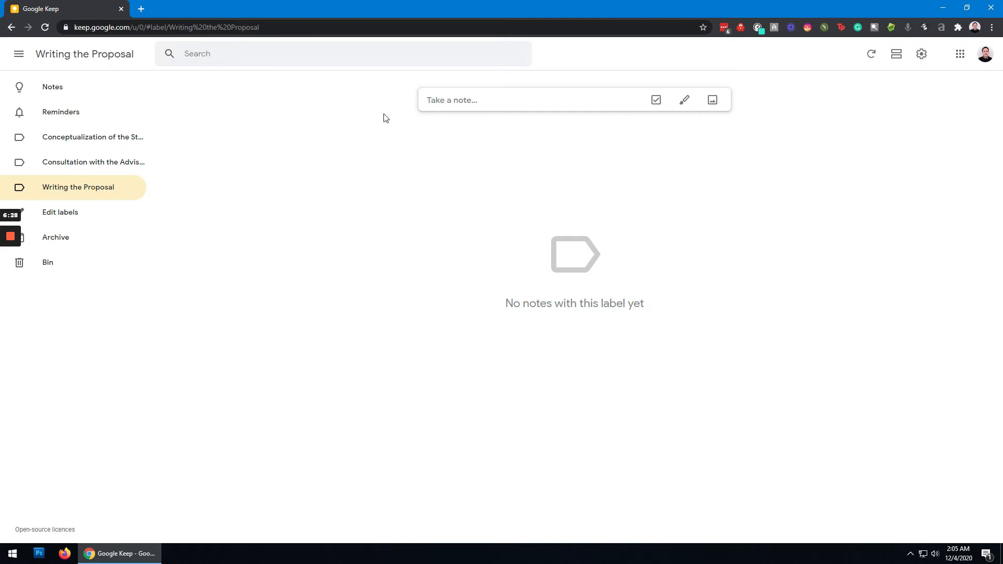
click(449, 100)
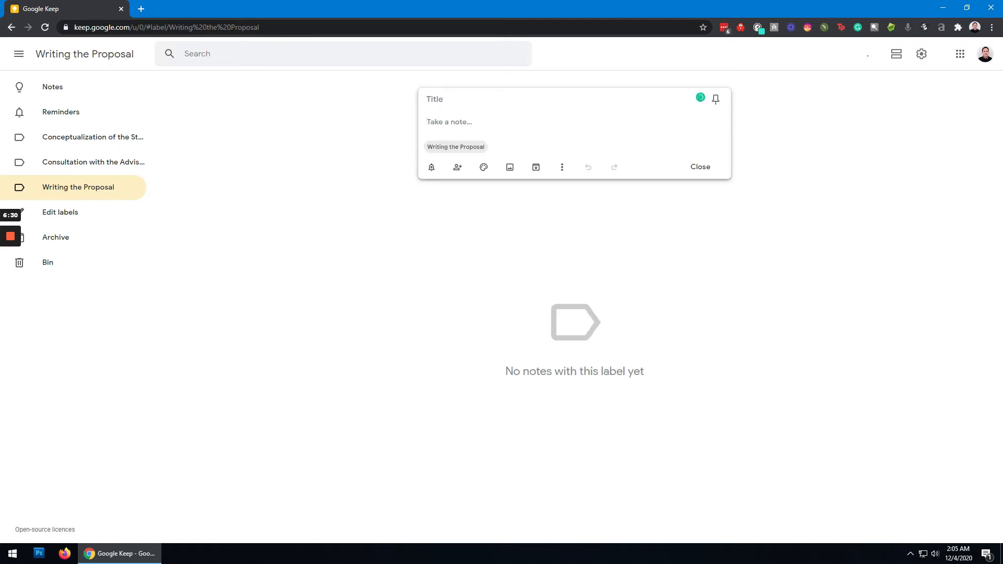
text(Introduction)
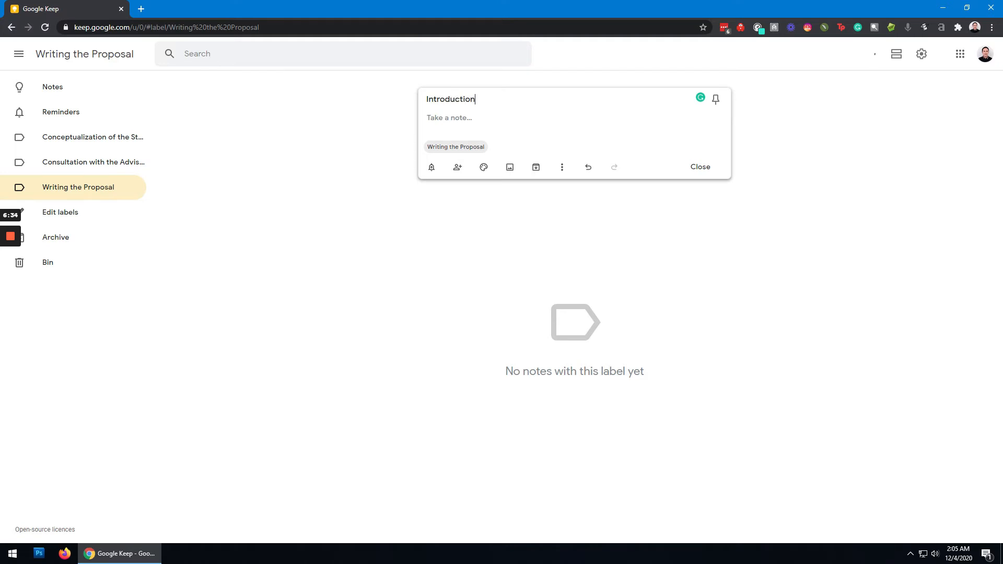
click(700, 167)
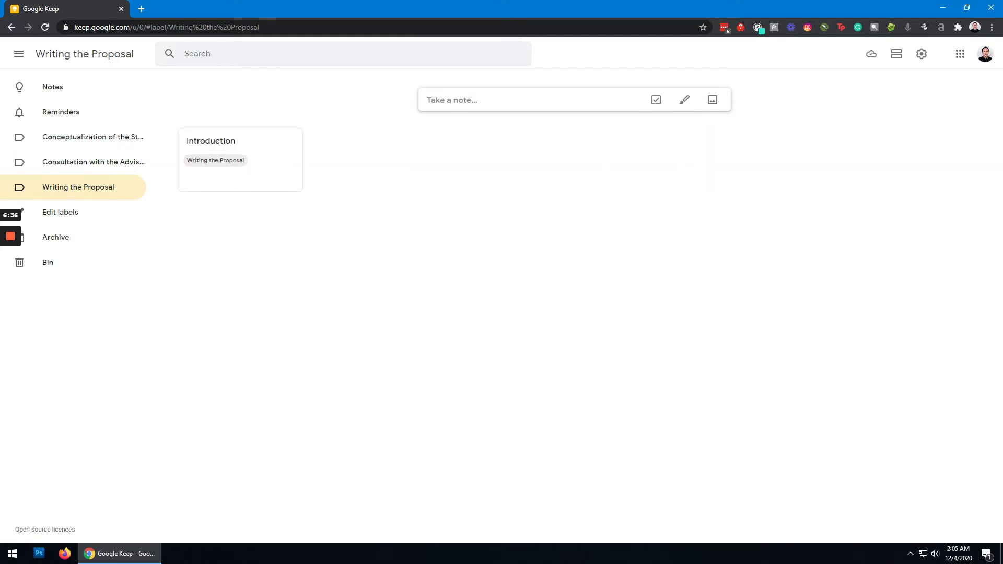
Add a note titled "Statement of the Problem" under the Writing the Proposal label.
click(511, 99)
text(State)
key(ctrl+a)
key(BackSpace)
key(BackSpace)
text(Stateme)
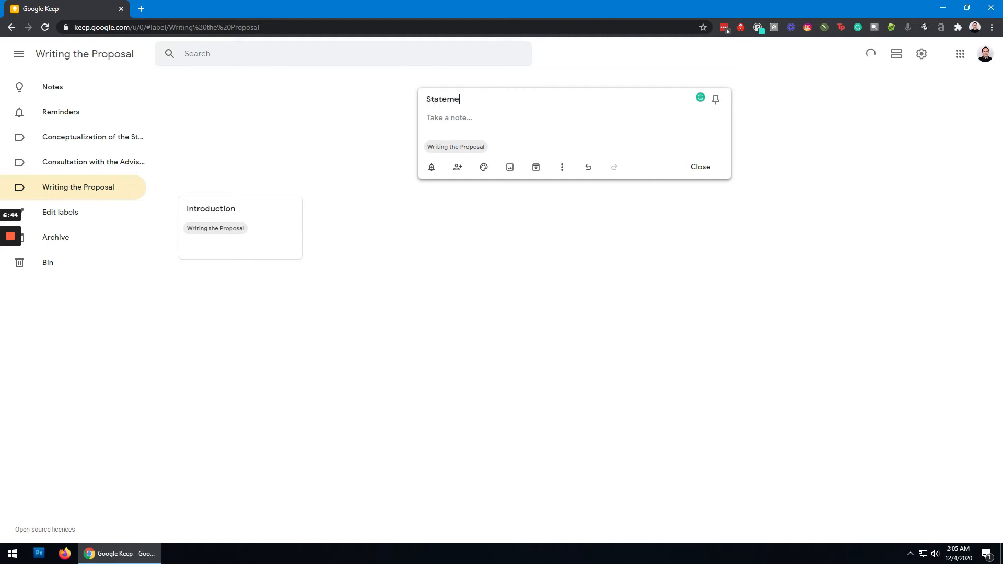
text(nt of the Problem)
click(707, 171)
Add a note titled "Hypothesis" under the Writing the Proposal label.
click(562, 99)
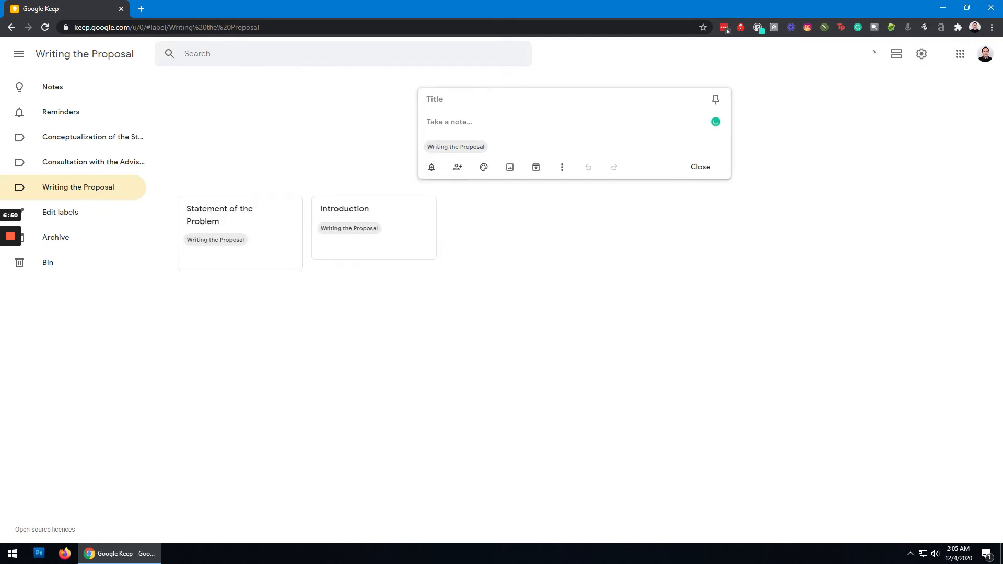
click(512, 99)
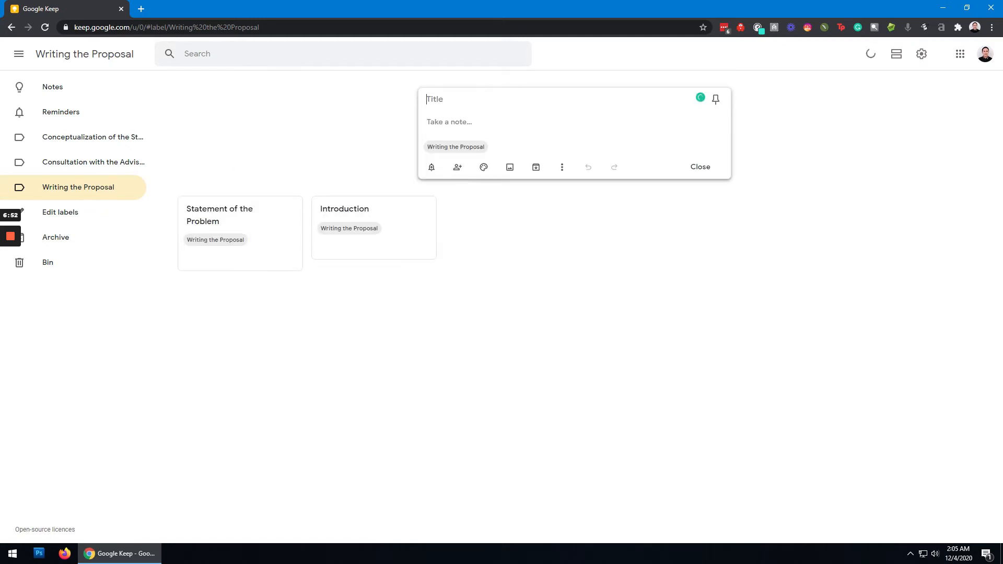
text(Hypothesis)
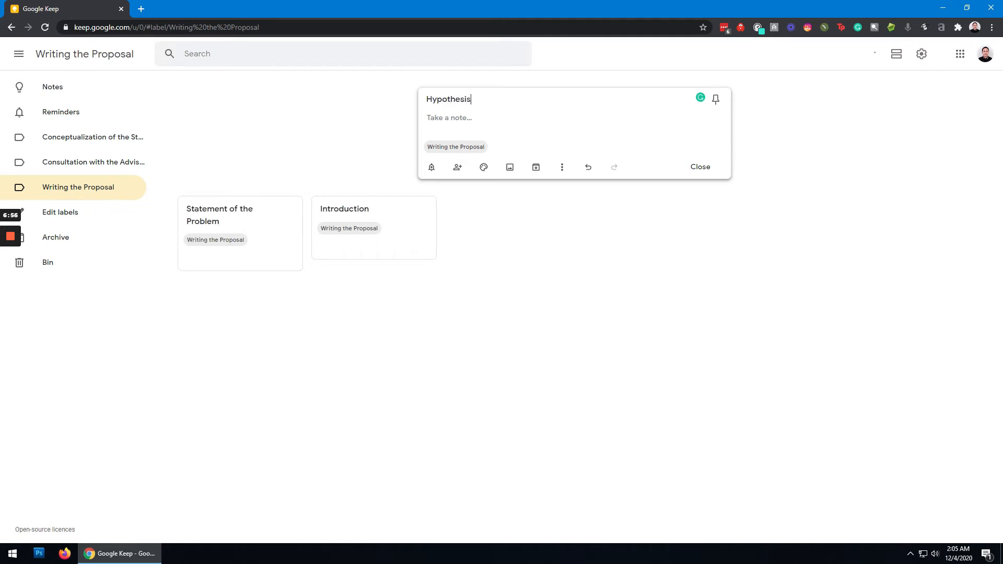
click(707, 166)
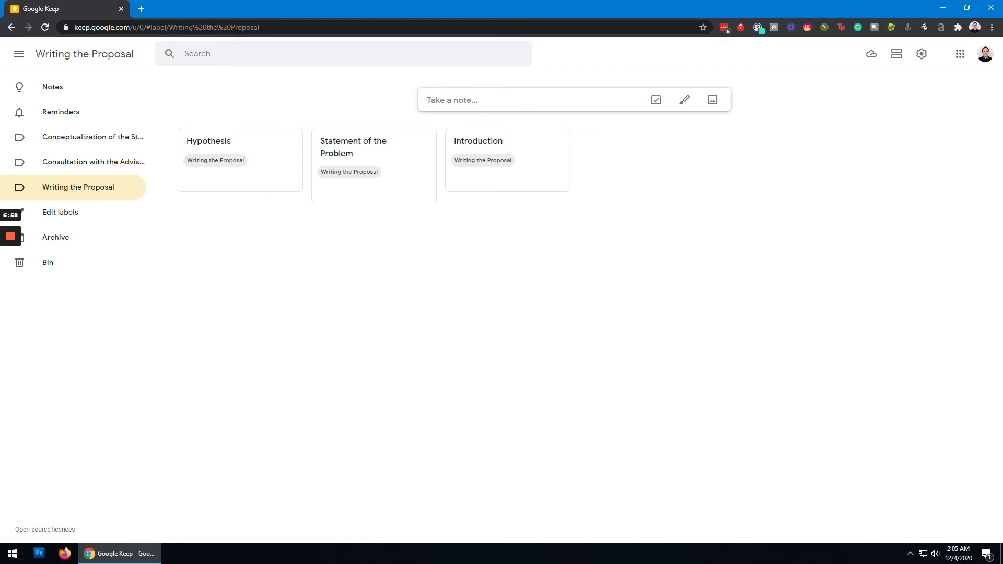
Add a note titled "Related Literature and Studies" under the Writing the Proposal label.
click(548, 99)
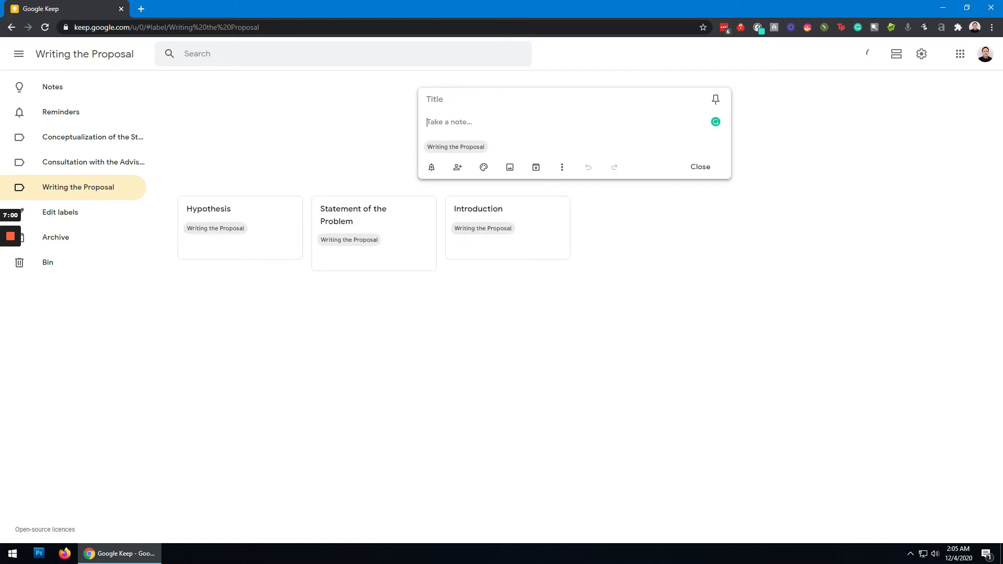
click(434, 100)
text(Related )
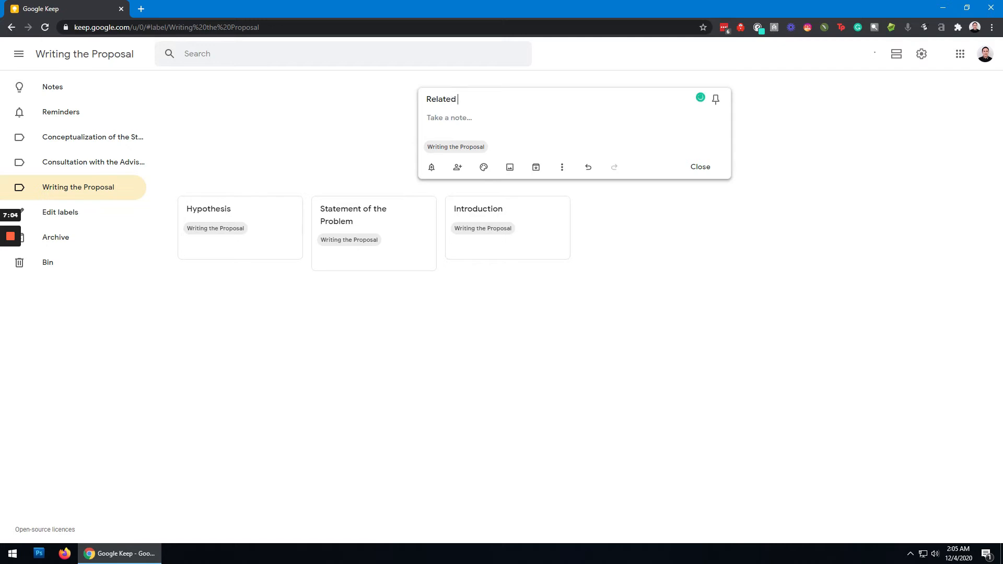
text(Literature and Studies)
key(Return)
click(707, 167)
Start a new note under the Writing the Proposal label with the partial title "Theoritical and Conce".
click(522, 100)
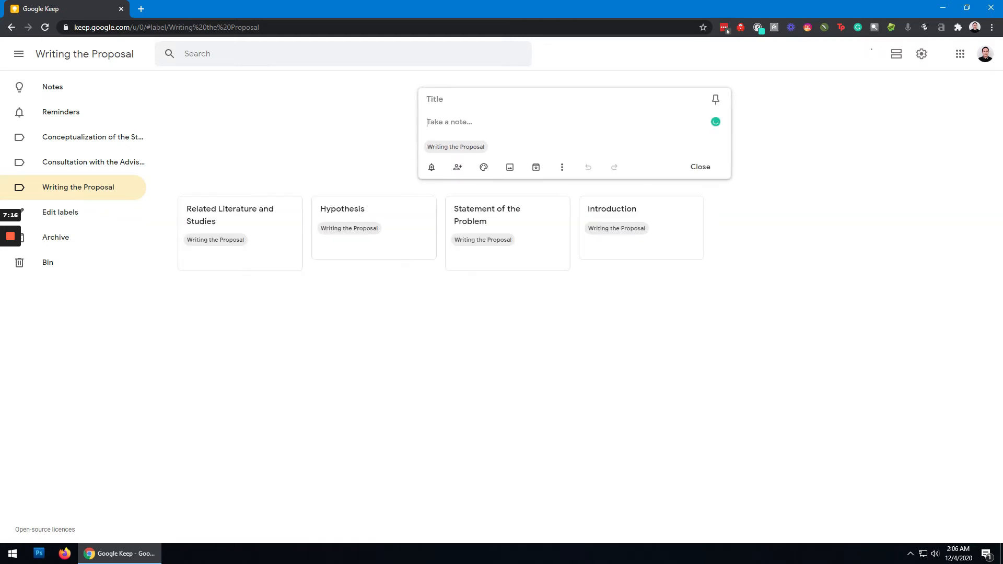
click(435, 99)
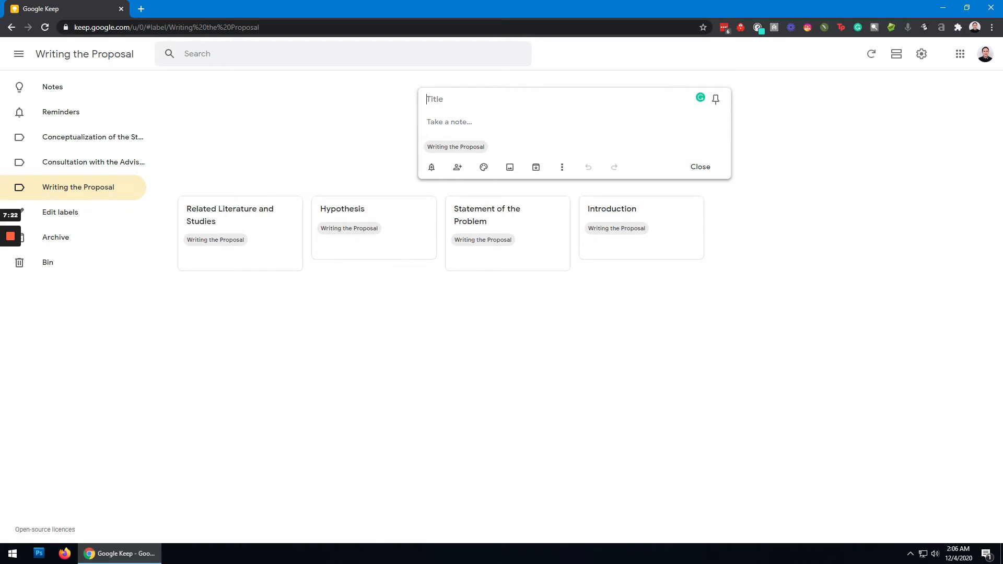
text(Theoritical and Conce)
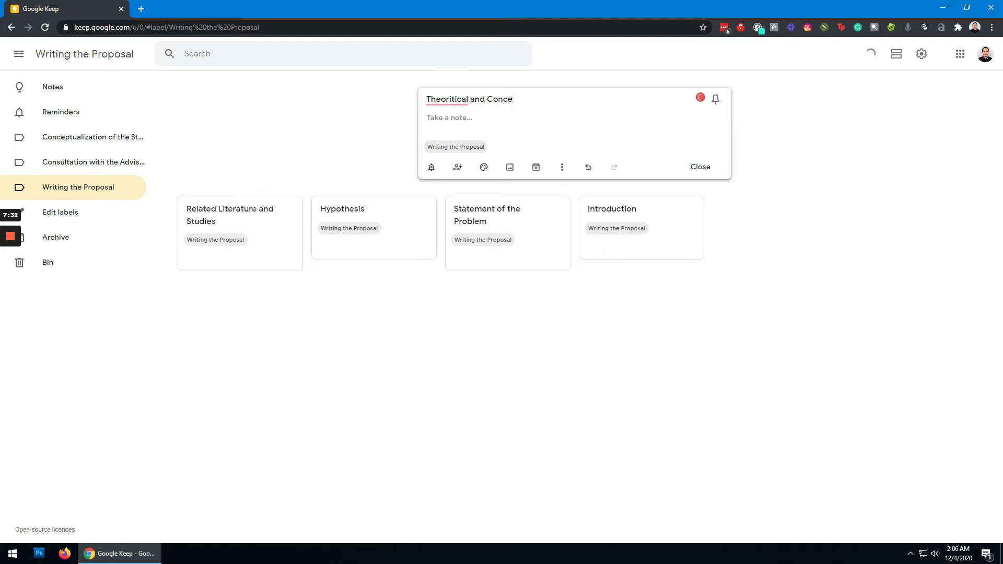
mouse_move(445, 99)
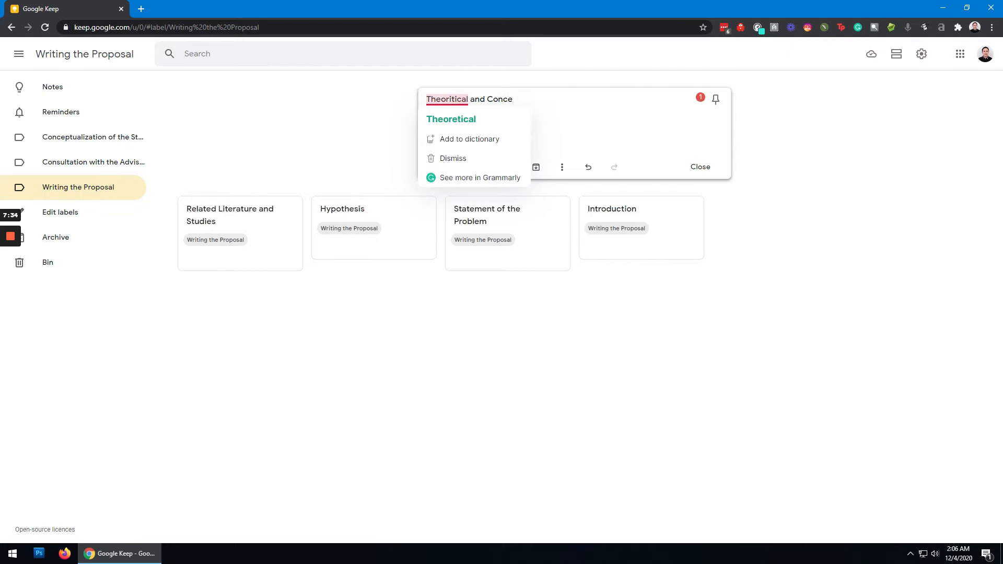
click(455, 116)
Reopen the partially titled note, correct its first word's spelling and complete the title as "Theoretical and Conceptual Framerwork".
click(261, 142)
click(257, 142)
click(230, 143)
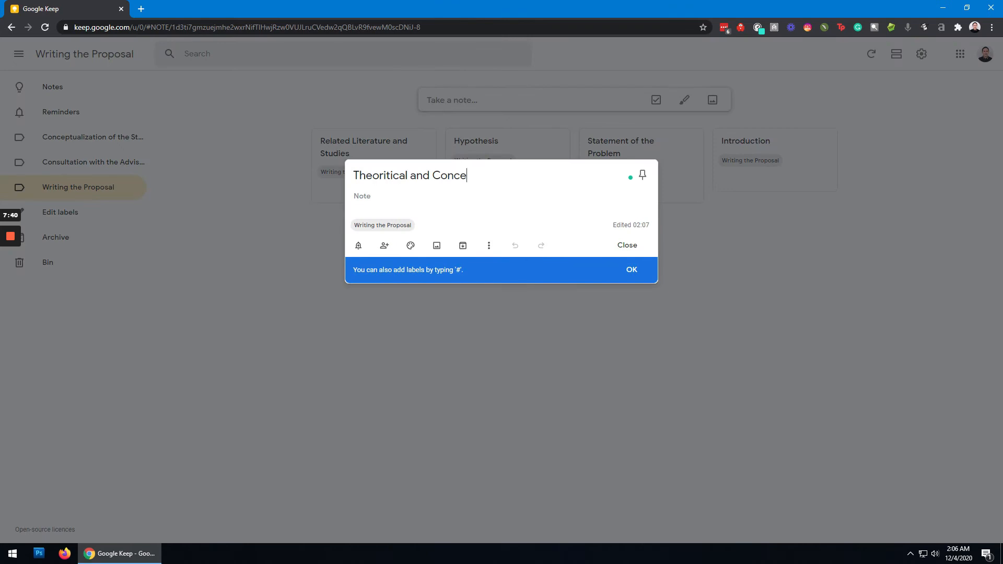
text(ptual Framero)
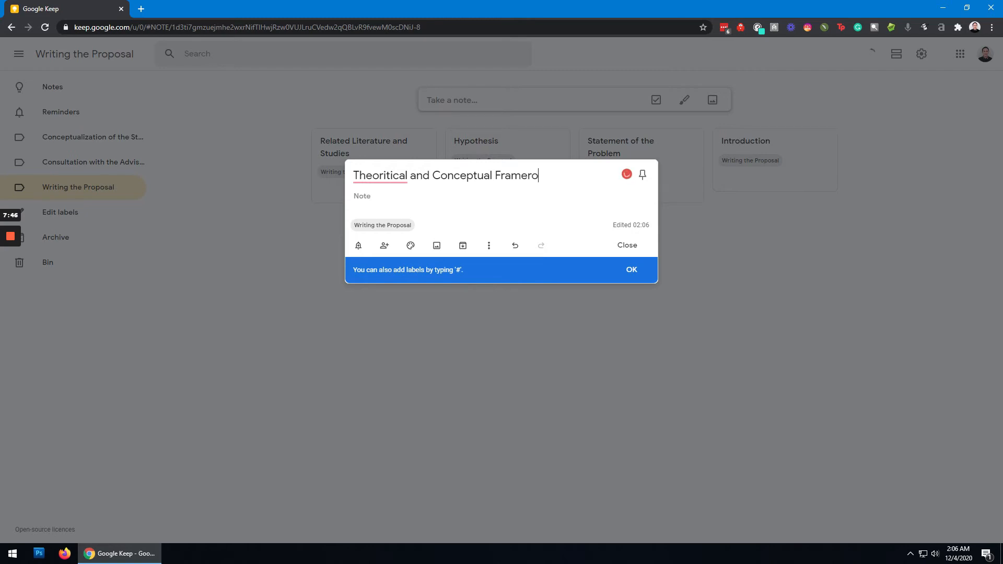
mouse_move(380, 176)
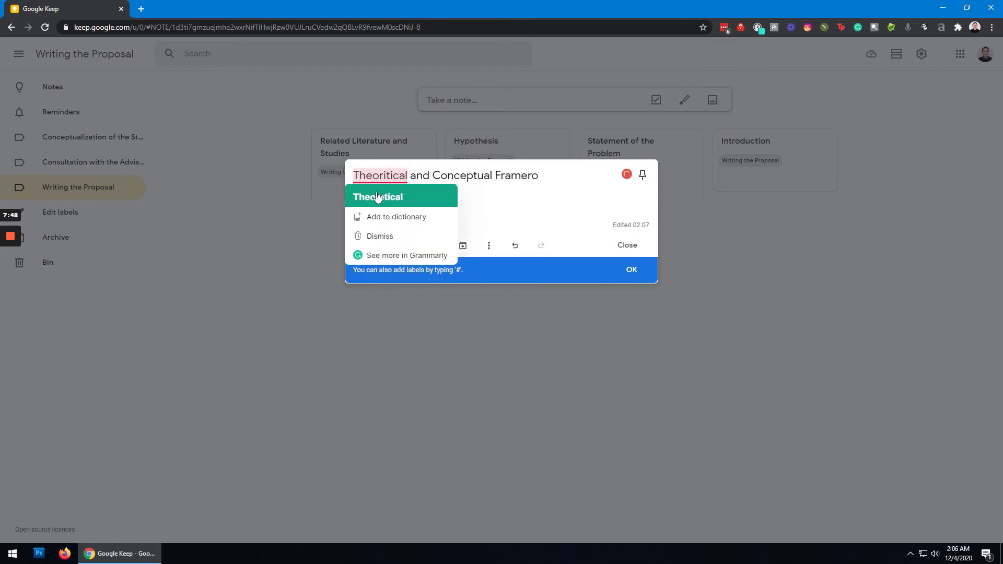
click(381, 198)
key(BackSpace)
text(work)
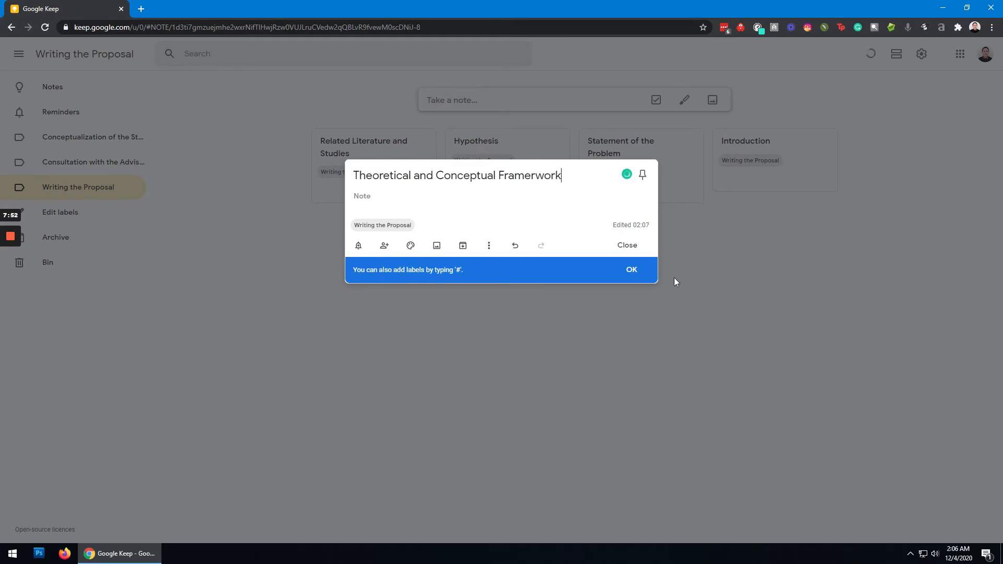
click(638, 270)
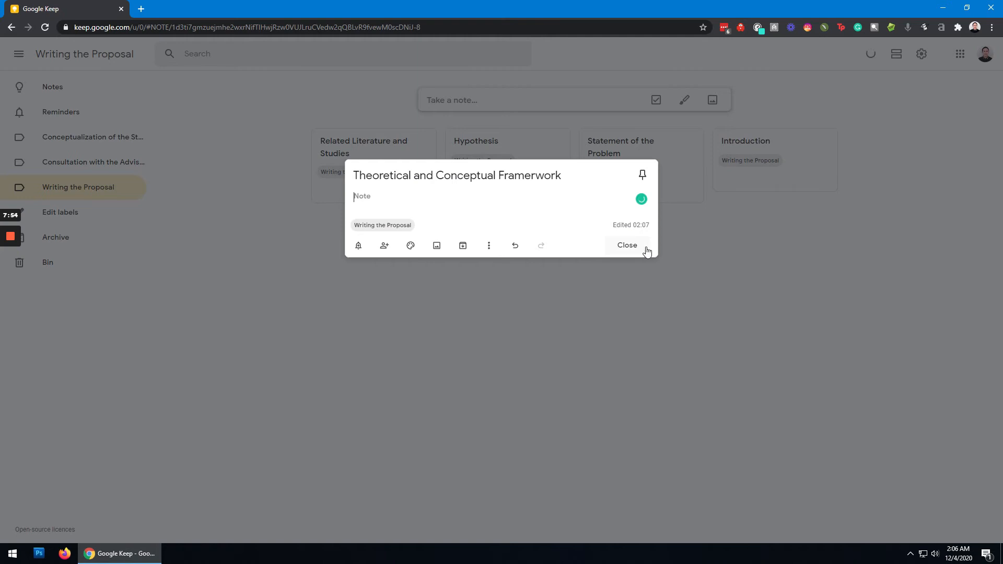
Close the open note and add a note titled "Scope and Delimitation" under the Writing the Proposal label.
click(629, 243)
click(470, 99)
click(464, 100)
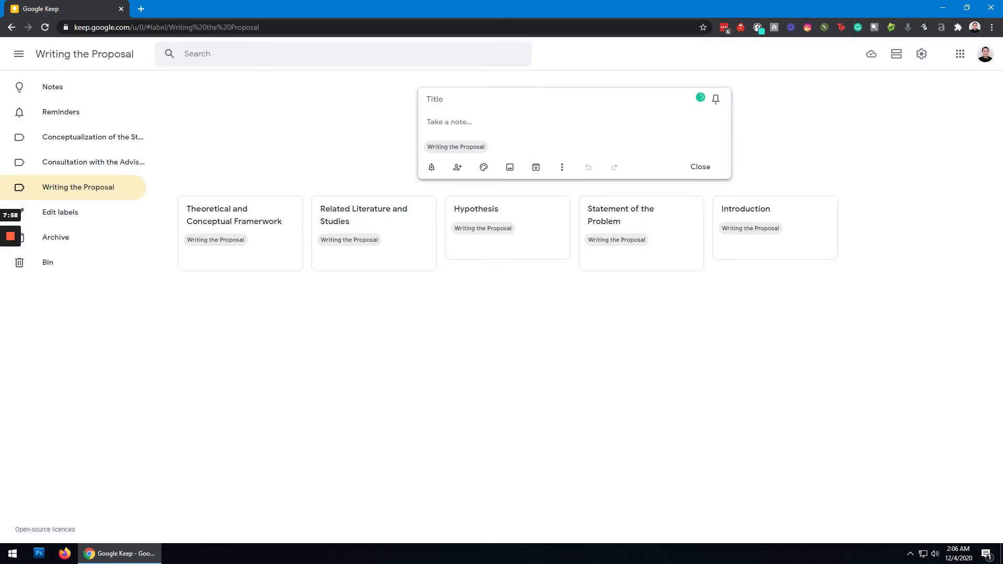
text(Scope and Delim)
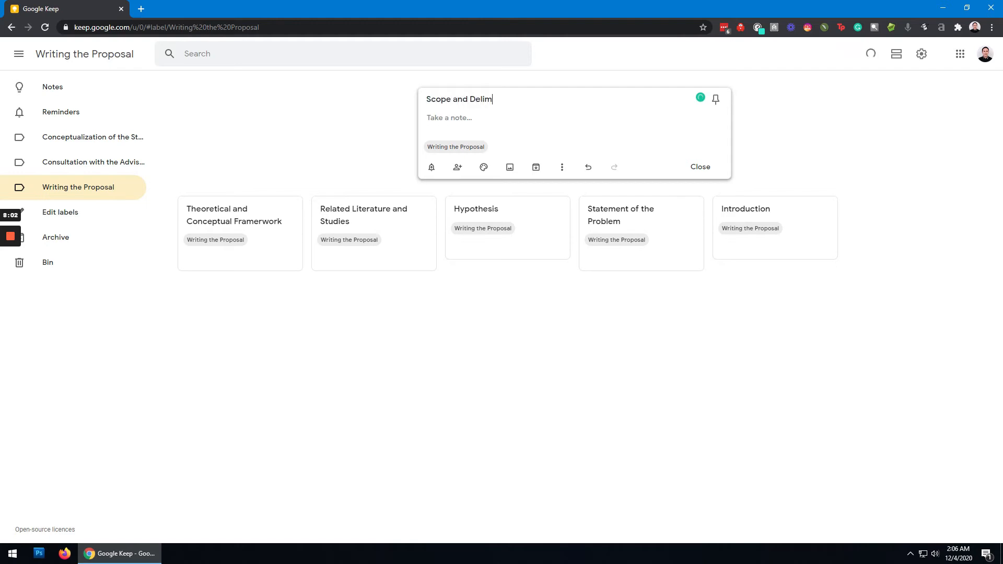
text(itation)
key(Return)
click(702, 168)
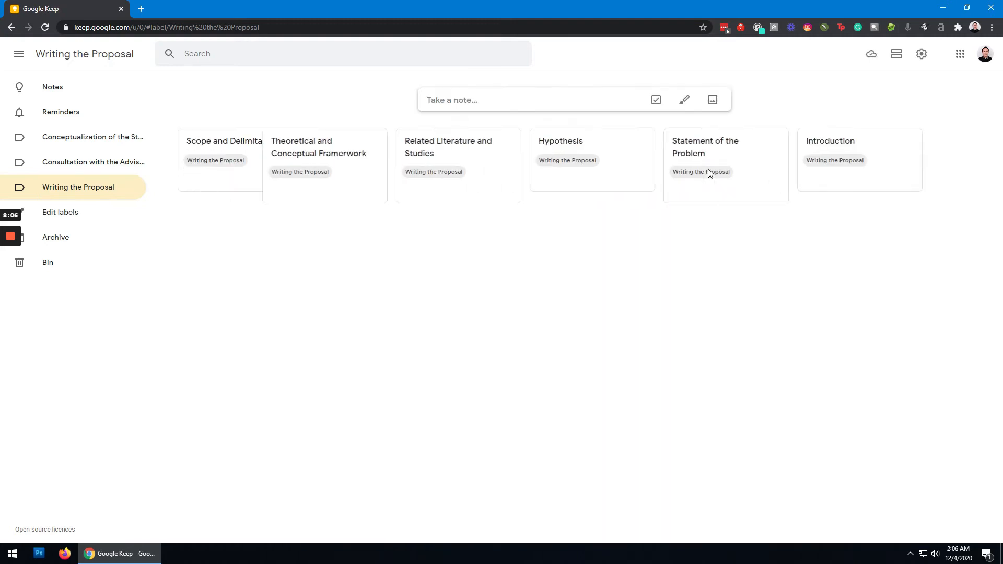
Add a note titled "Signifance of the Study" under the Writing the Proposal label.
click(522, 100)
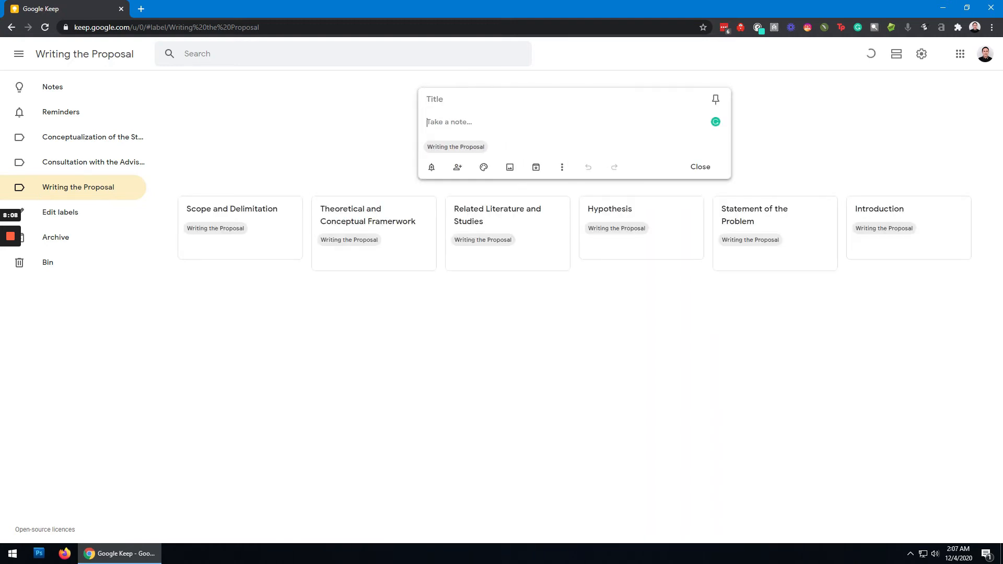
click(522, 100)
text(S)
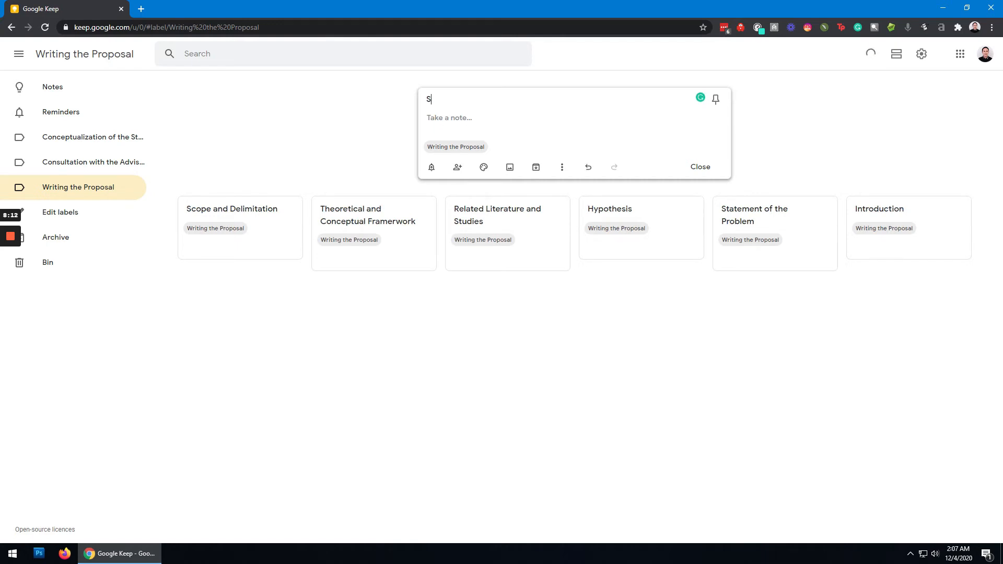
text(ignifance of the Study)
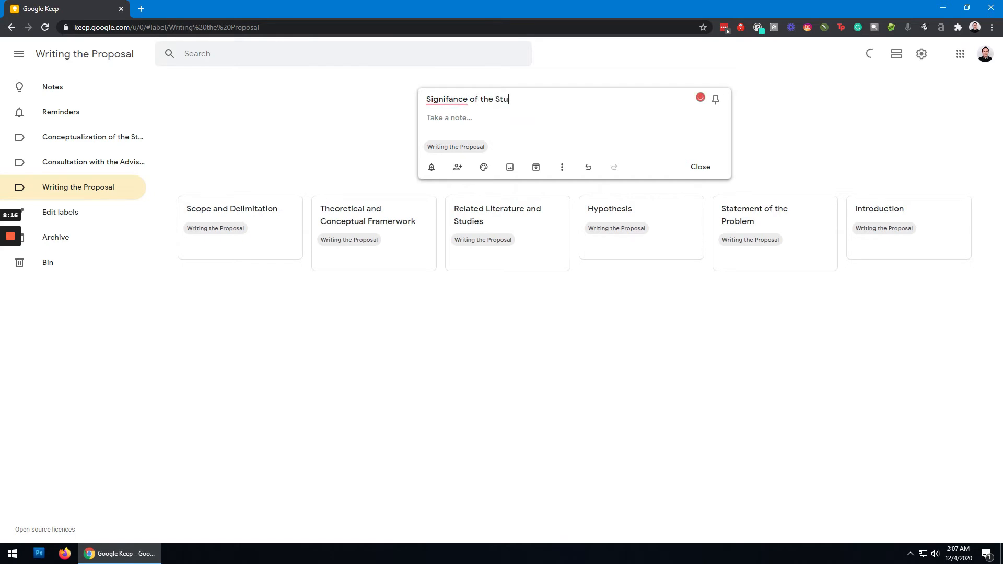
Try to correct the first word of the study note's title to "Significance" with the spelling suggestion.
mouse_move(447, 99)
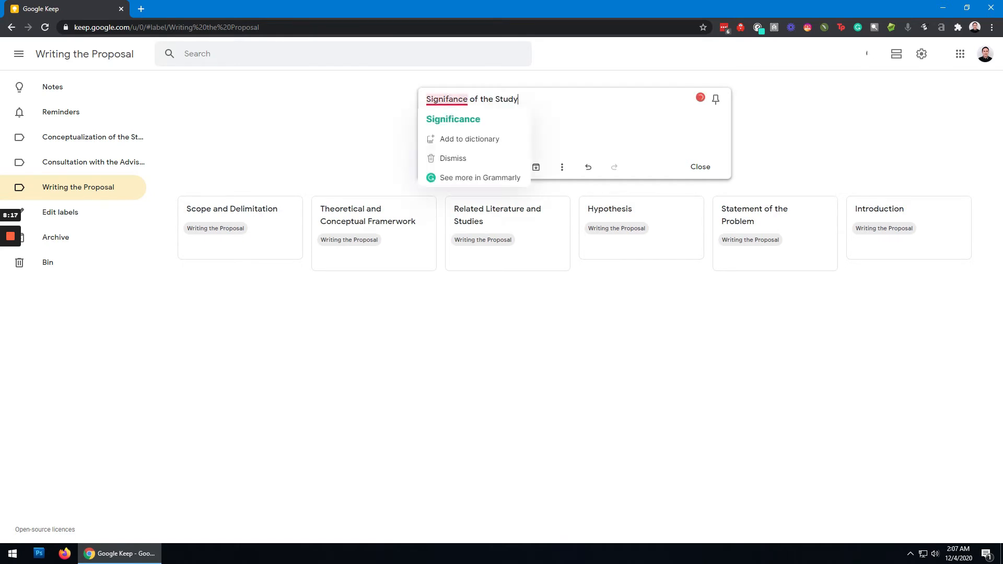
click(463, 120)
click(262, 159)
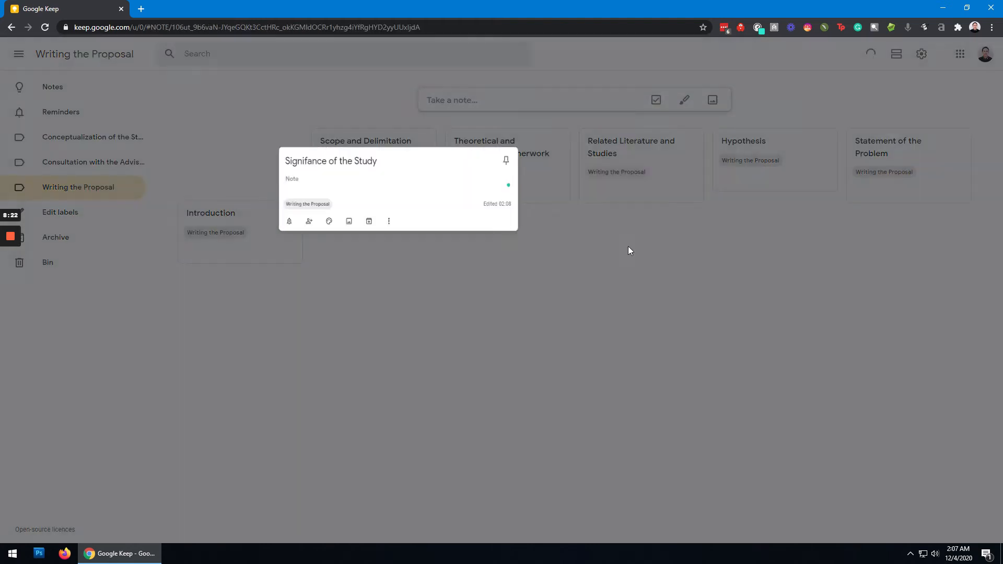
click(626, 245)
Add a note titled "Definition of Terms" under the Writing the Proposal label.
key(c)
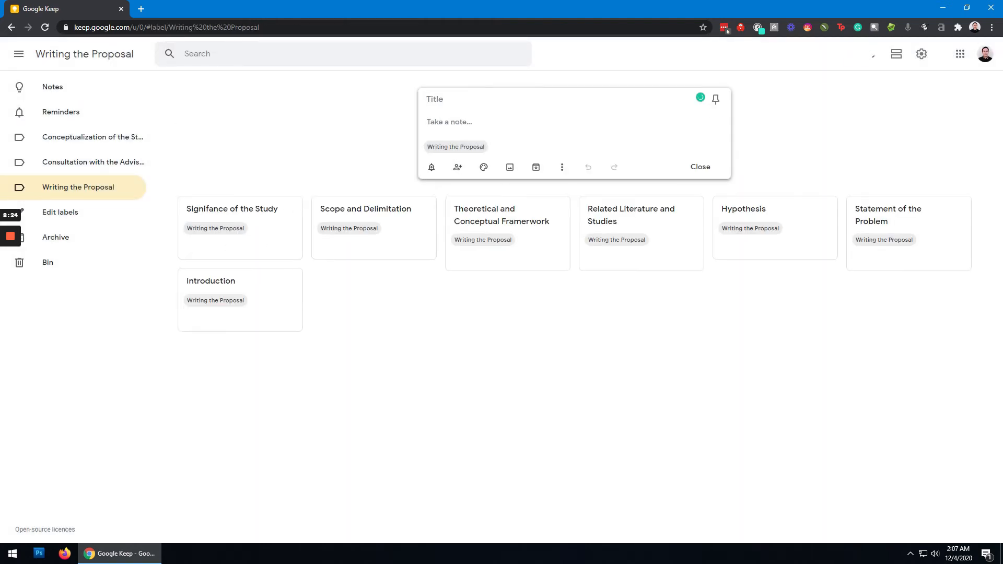
text(Definition of Tert)
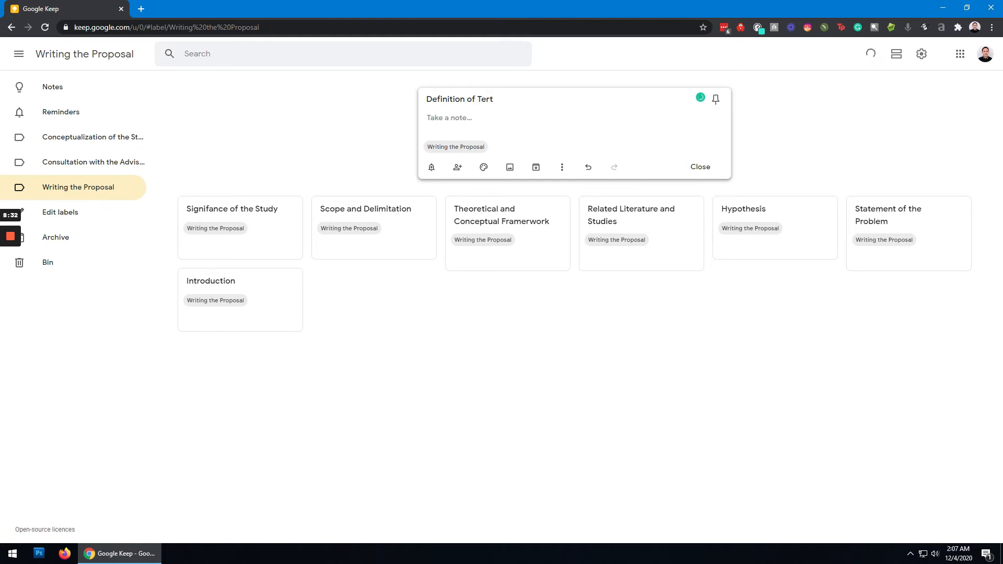
text(ms)
click(701, 167)
Add a note titled "Research Methodology" under the Writing the Proposal label.
click(522, 100)
click(521, 99)
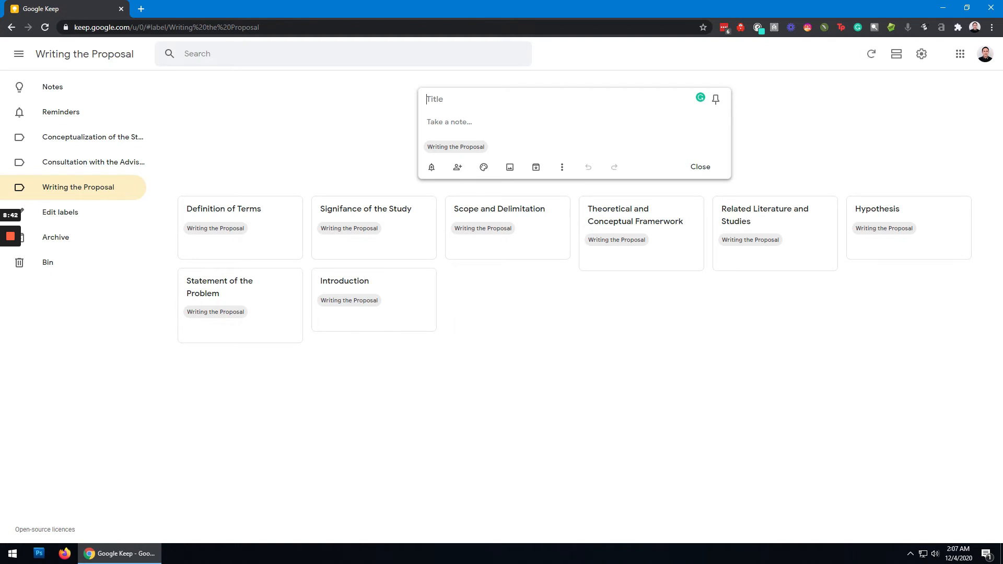
text(Researc)
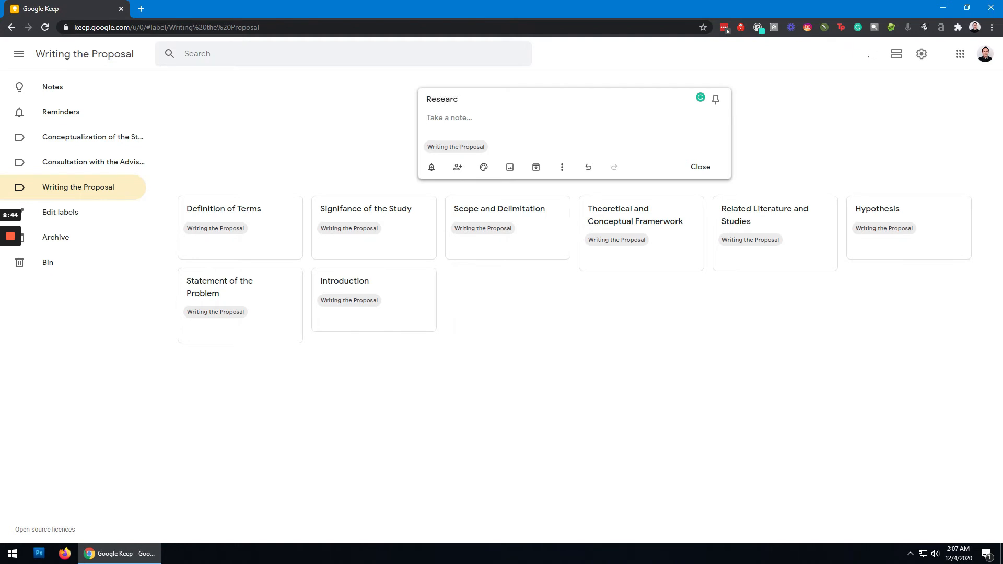
text(h Method)
key(BackSpace)
text(odology)
click(698, 168)
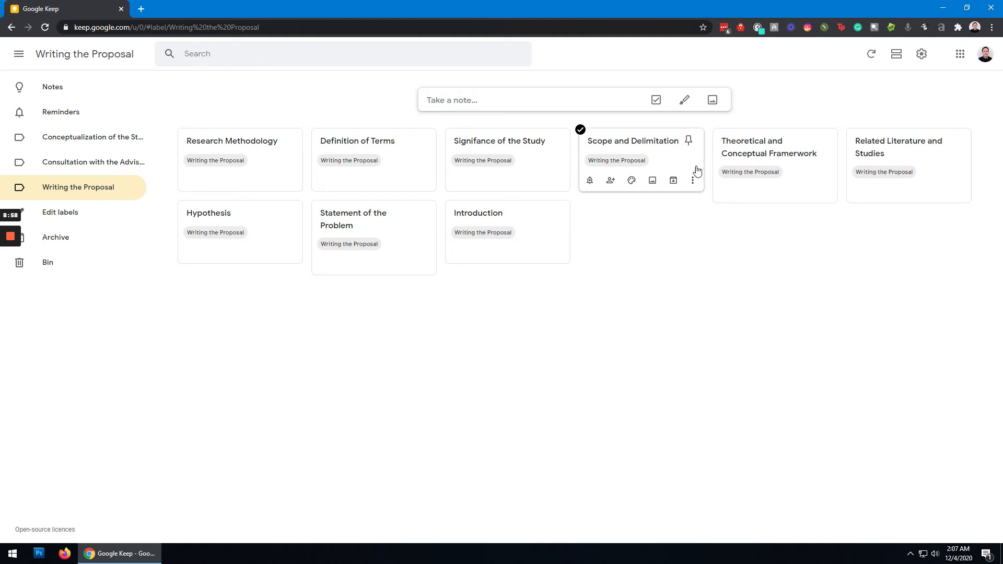
Add a note titled "Drafting of the Survey Instrument" under the Writing the Proposal label.
text(Dr)
key(BackSpace)
key(BackSpace)
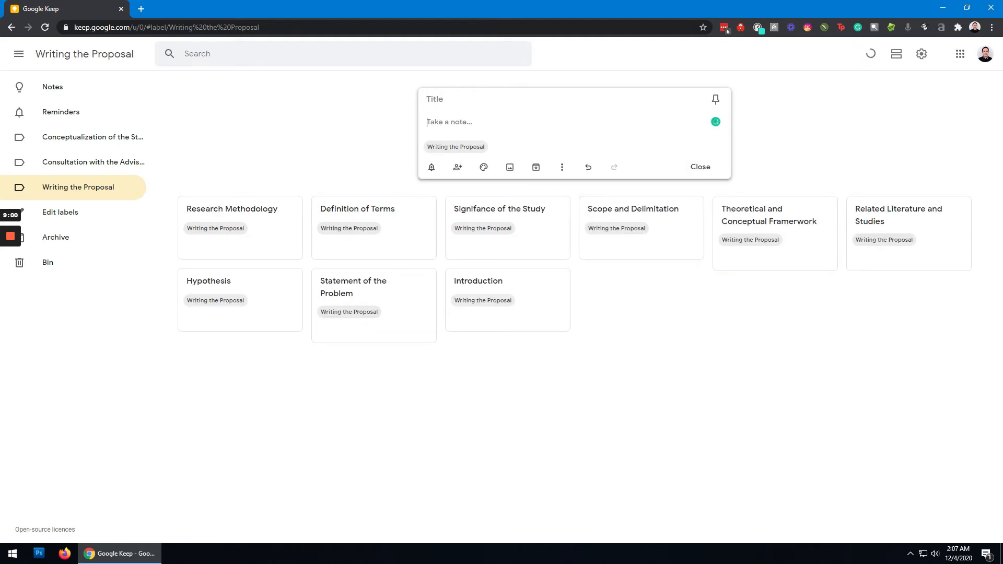
click(435, 99)
text(Draf)
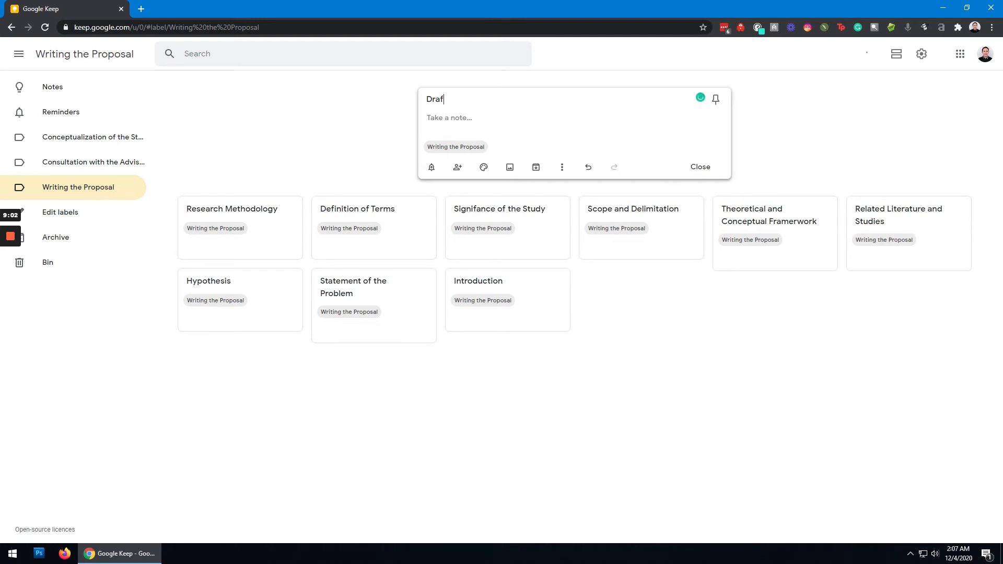
text(ting of the Survey Instrument)
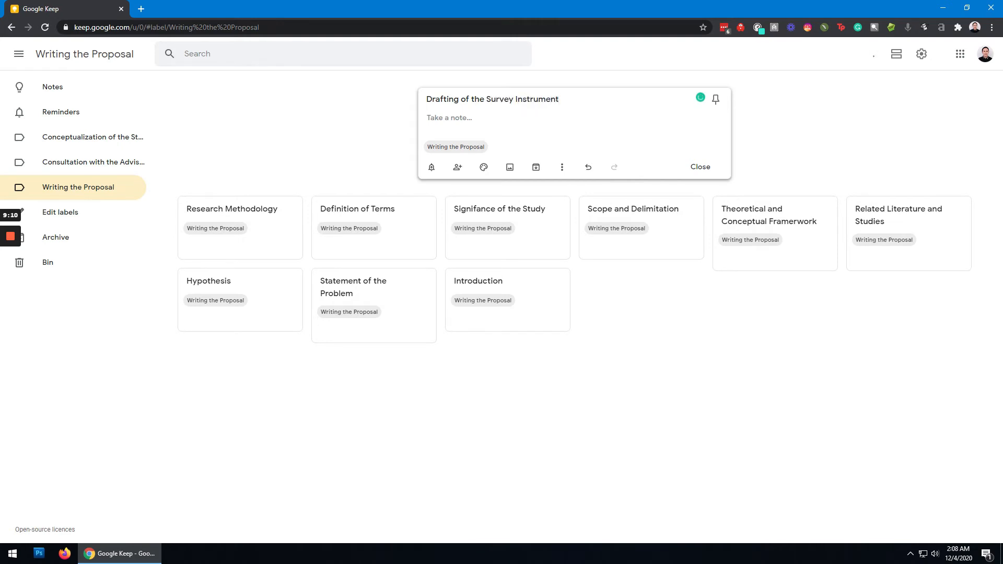
click(699, 167)
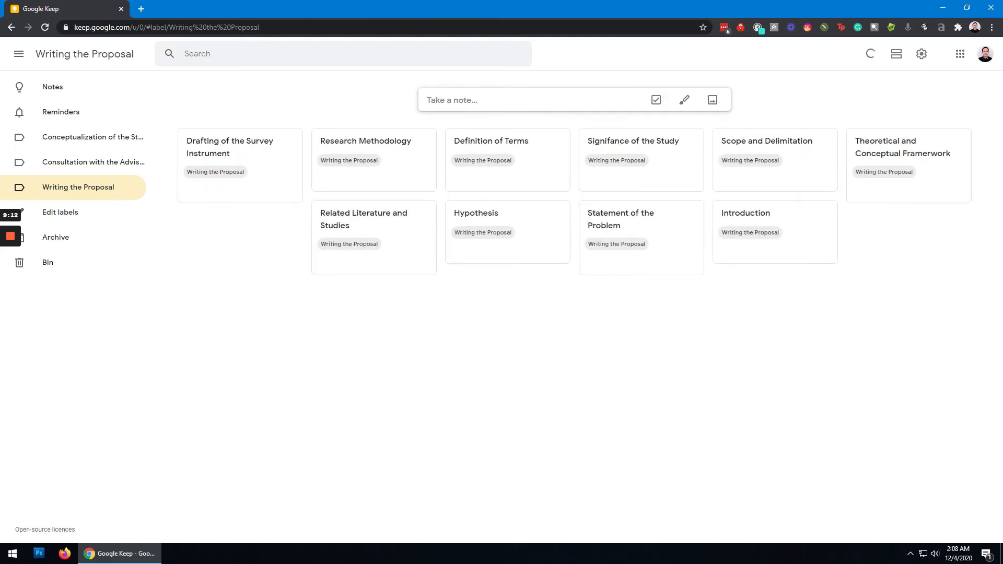
Add a note titled "Validation and Reliability Test of the Survey Instrument" under the Writing the Proposal label.
click(524, 100)
click(523, 99)
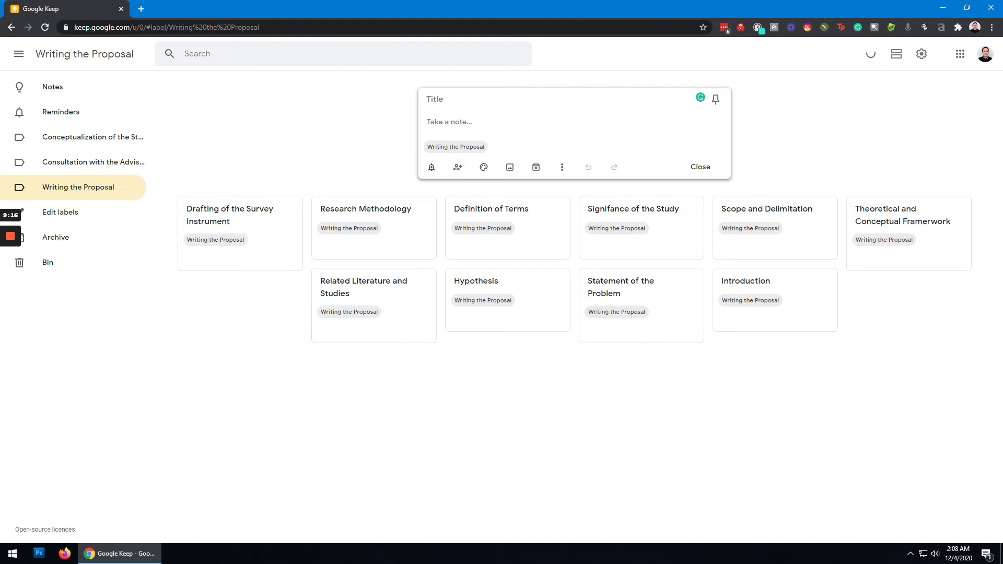
text(Validation and Reliability)
key(BackSpace)
key(BackSpace)
text(ty Test)
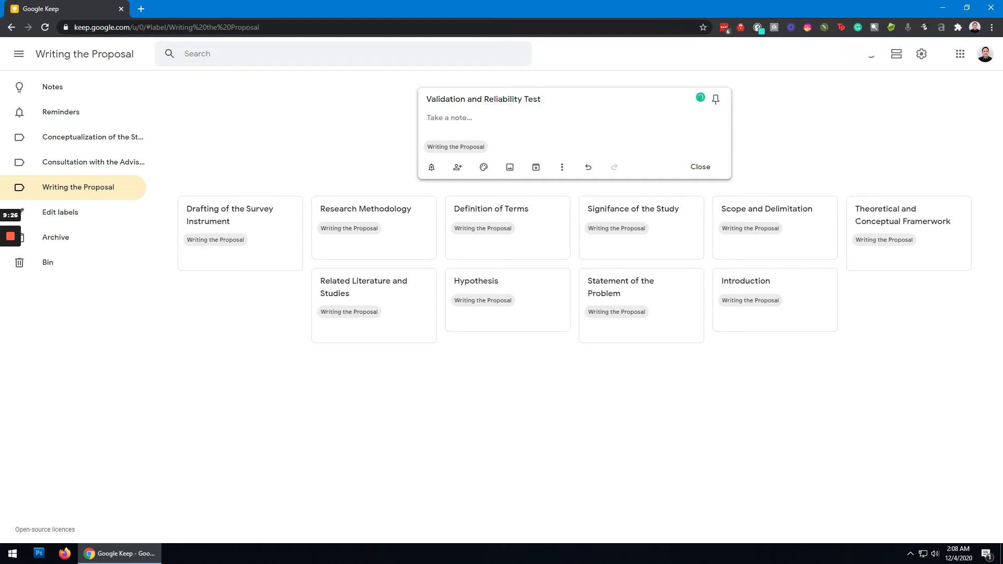
text( of the Survey Instrument)
click(702, 167)
Add a note titled "Draft Proposal" under the Writing the Proposal label.
click(459, 100)
click(460, 100)
text(Draf)
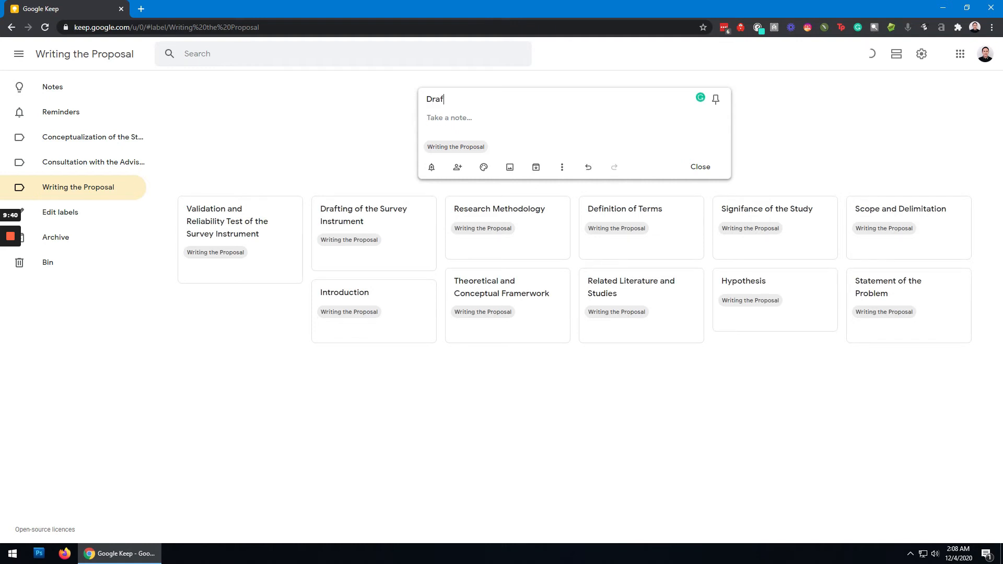
text(t Proposal)
click(706, 168)
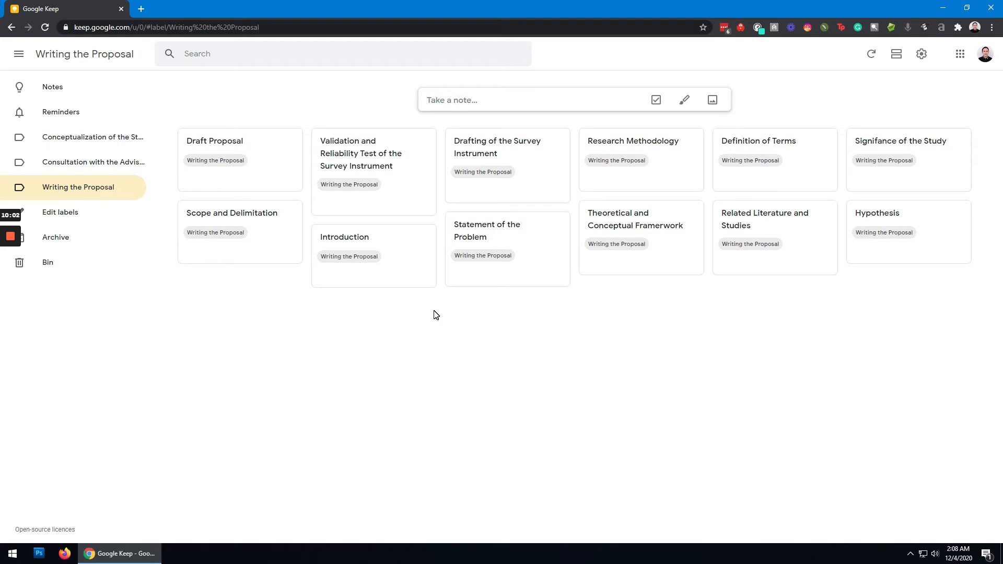
Number the existing note titles as "1. Introduction" and "2. Statement of the Problem".
click(328, 238)
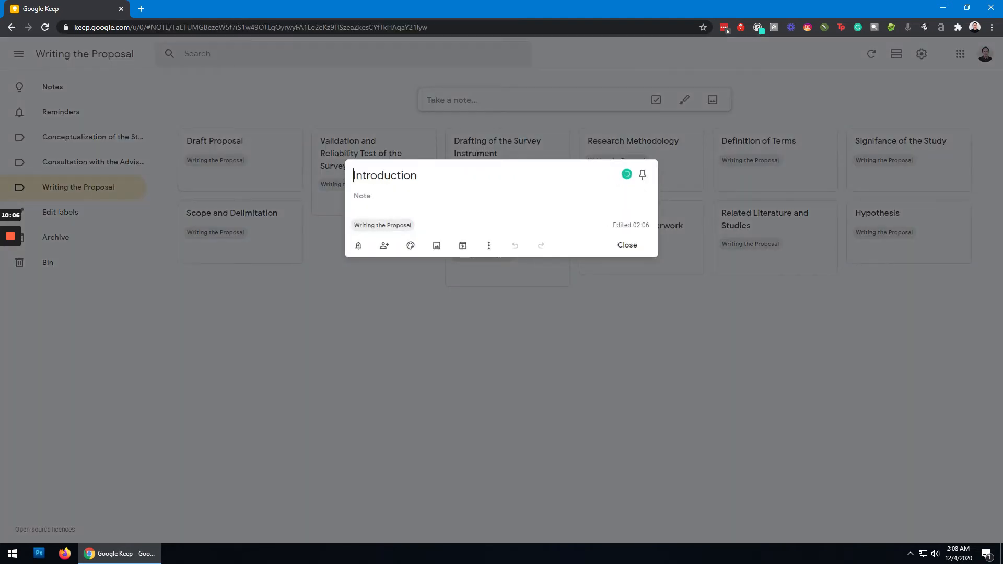
text(1.)
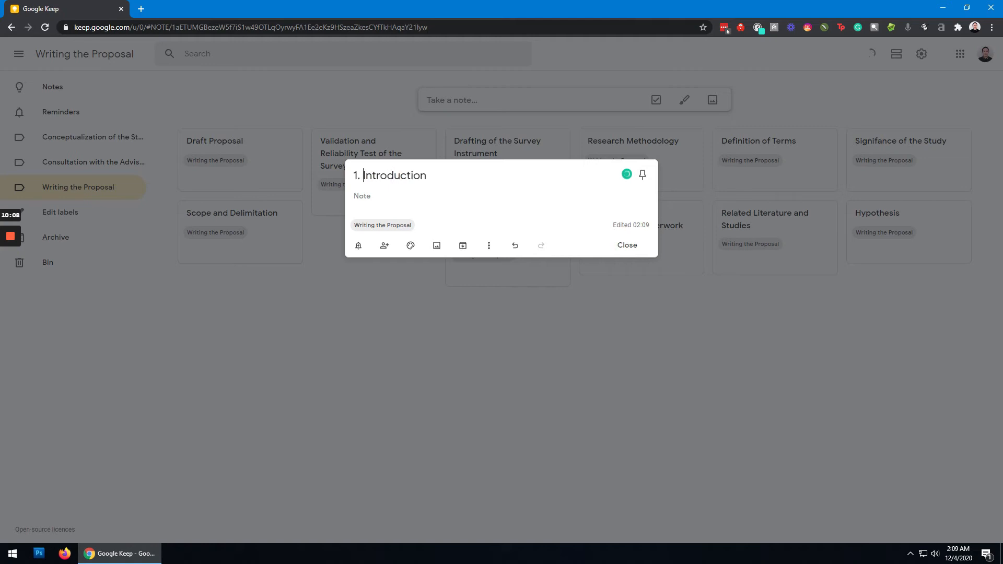
click(626, 245)
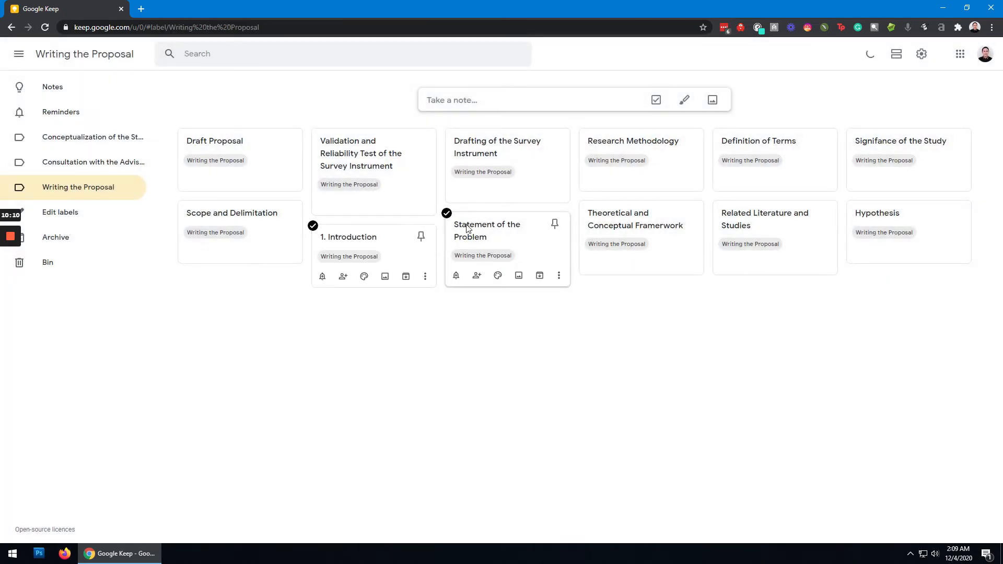
click(466, 228)
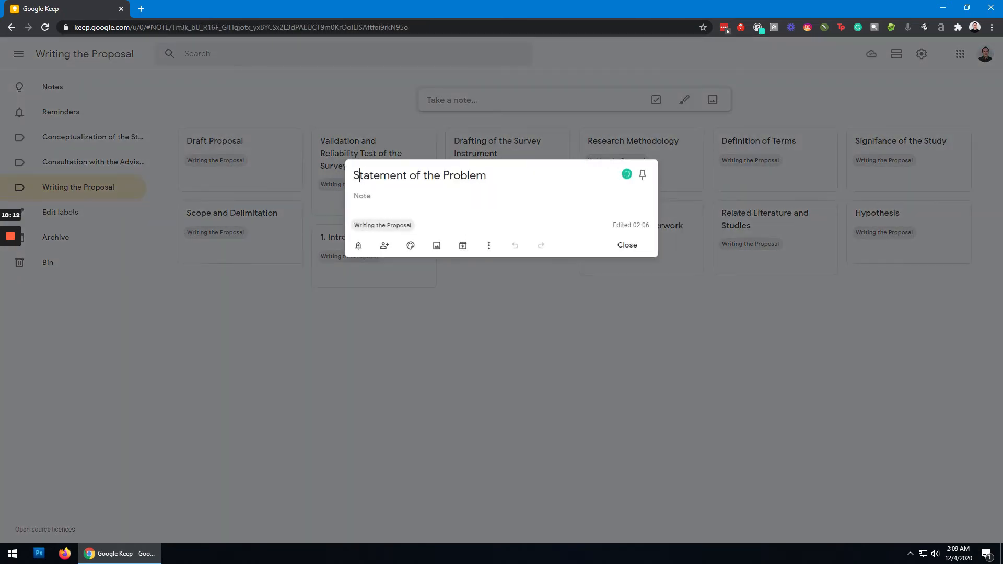
text(2.)
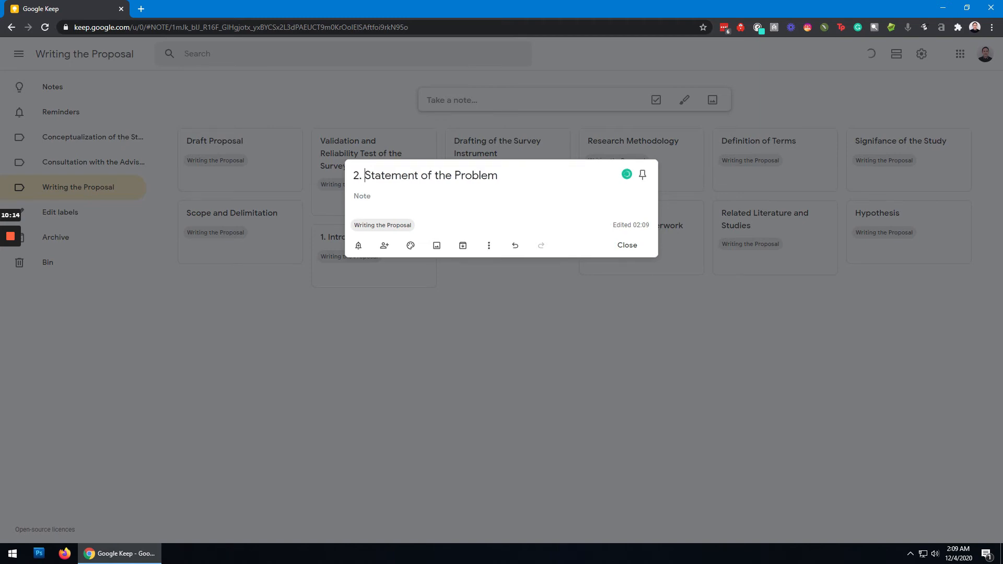
click(629, 247)
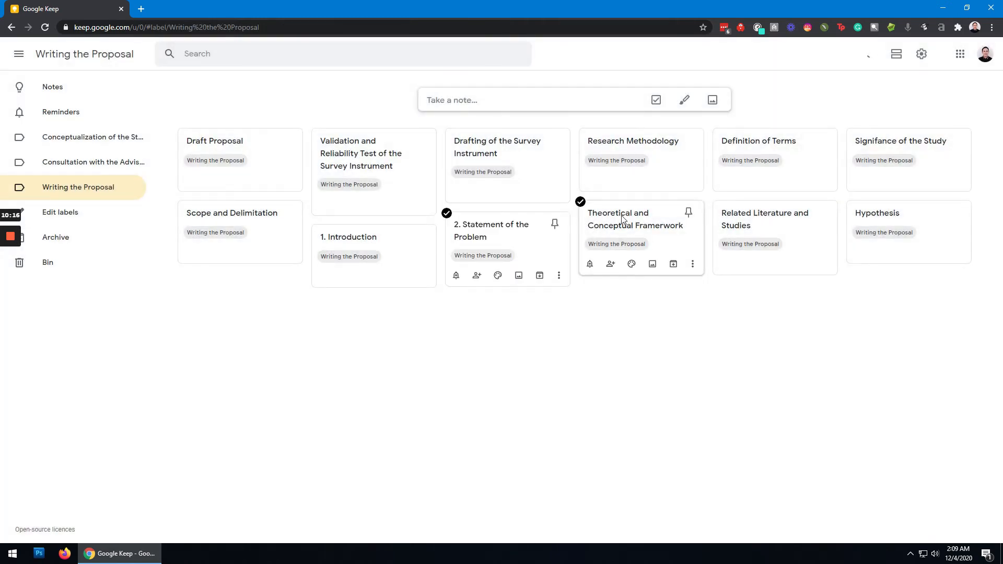
Number the Hypothesis note by changing its title to "3. Hypothesis".
click(624, 227)
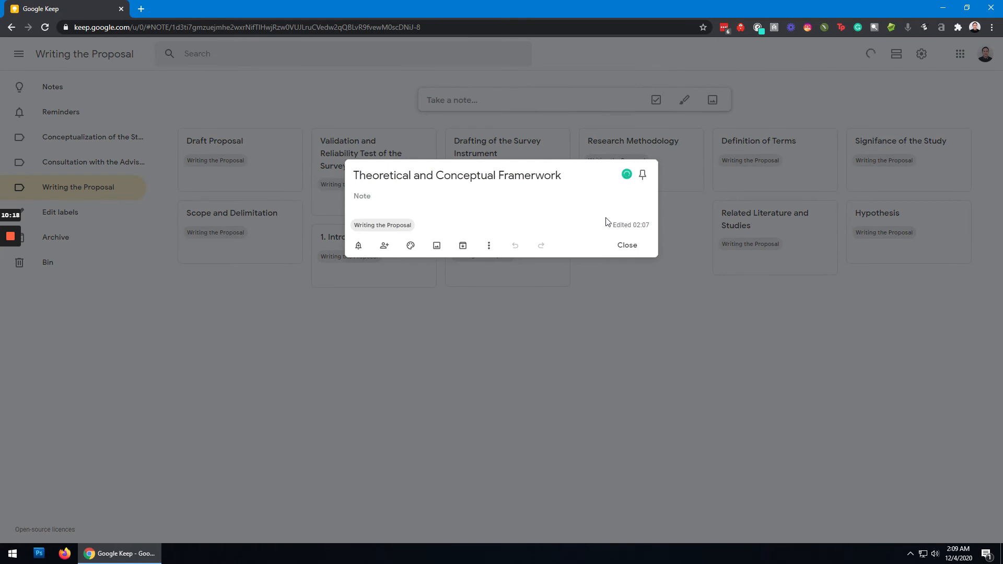
click(619, 312)
click(868, 213)
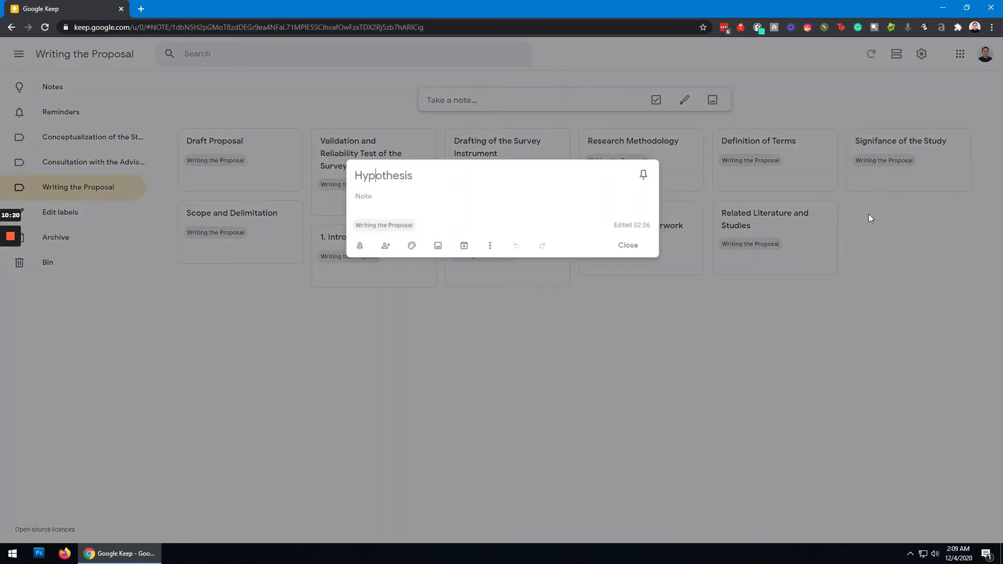
text(3.)
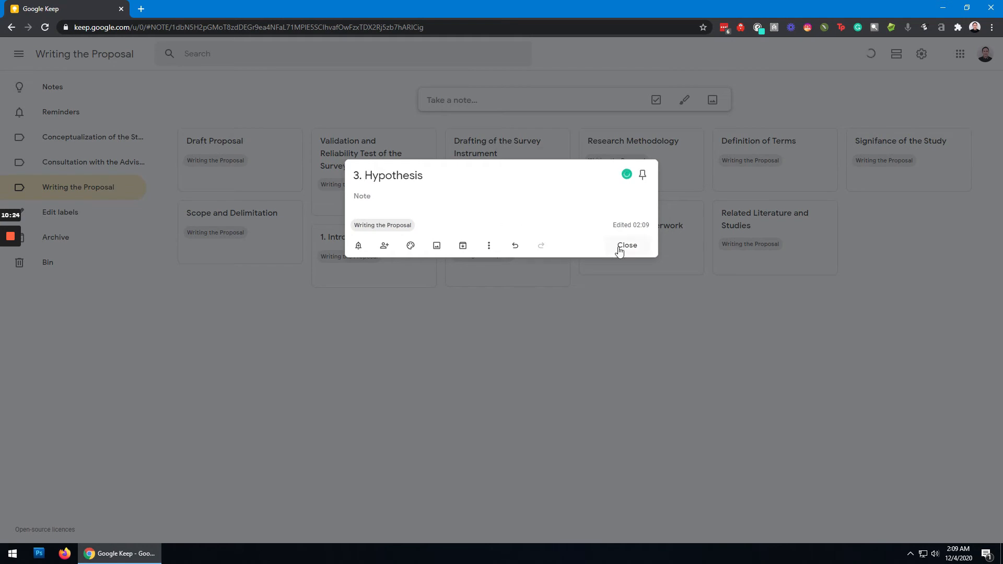
click(619, 250)
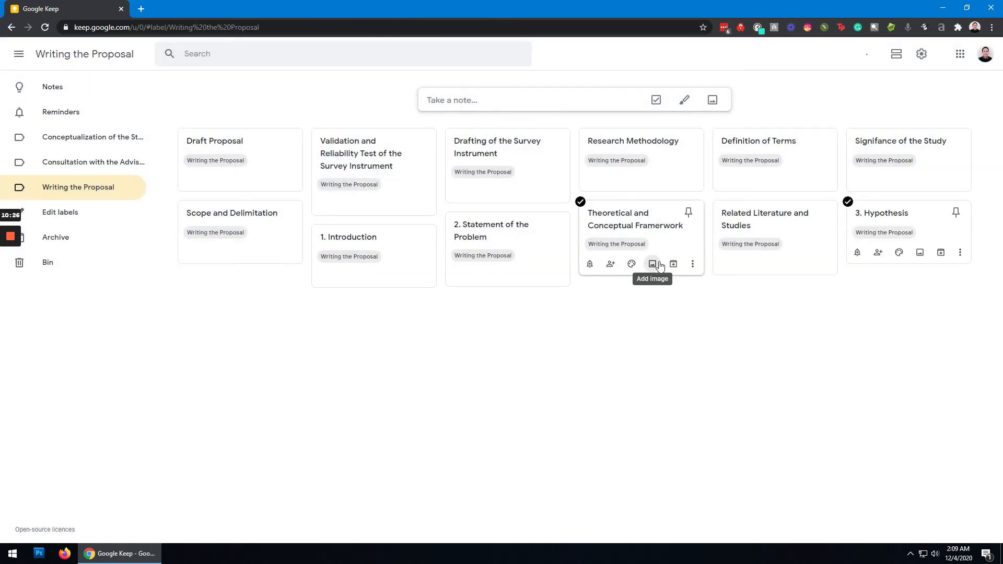
Number the related literature note by changing its title to "4. Related Literature and Studies".
click(733, 220)
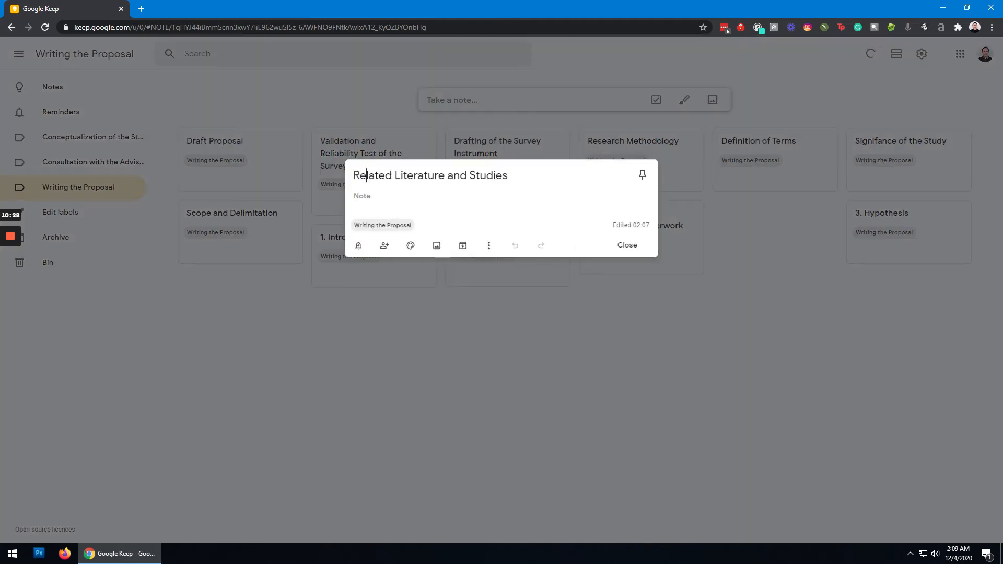
key(Left)
text(4)
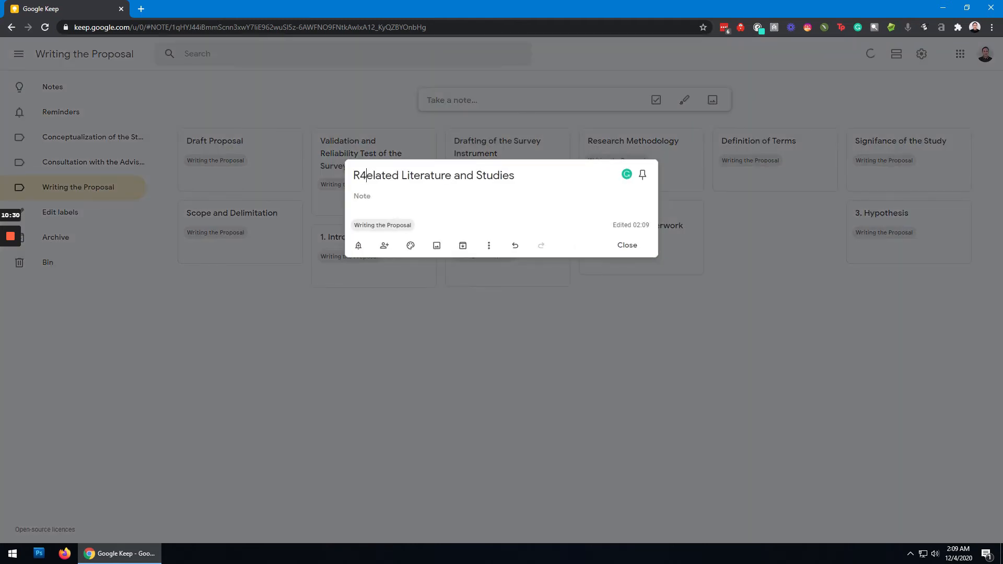
key(BackSpace)
text(4.)
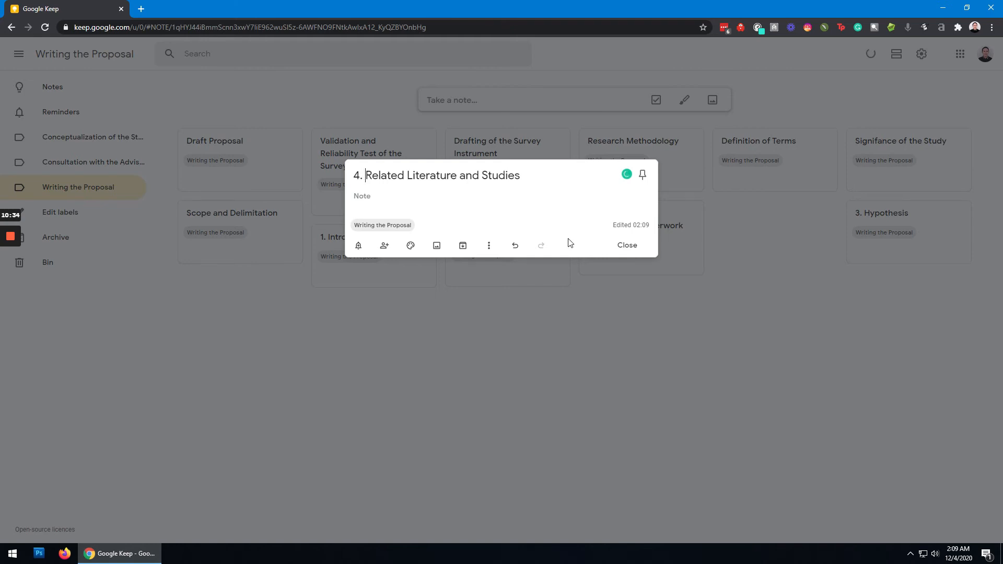
click(626, 246)
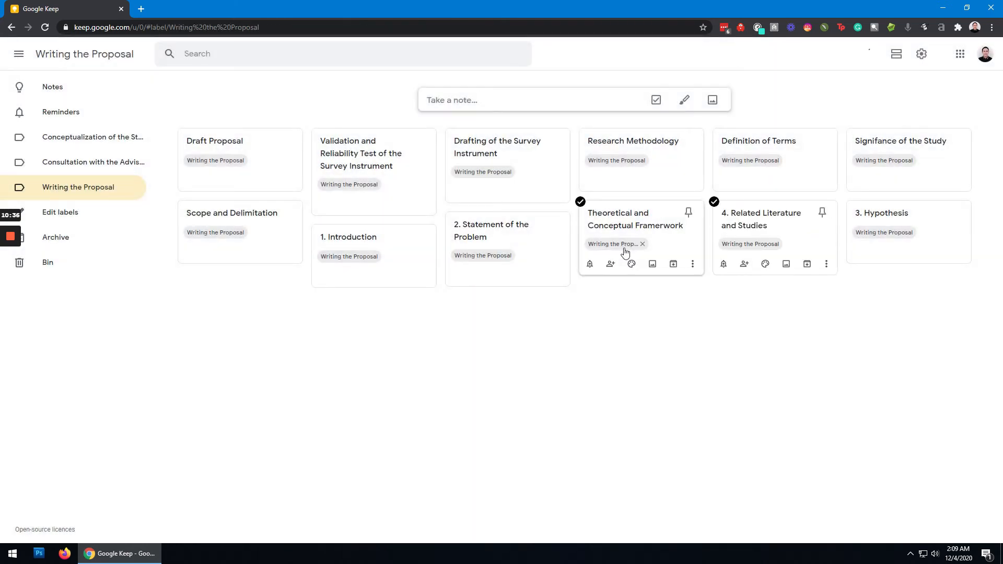
Number two note titles as "5. Theoretical and Conceptual Framerwork" and "6. Scope and Delimitation".
click(601, 219)
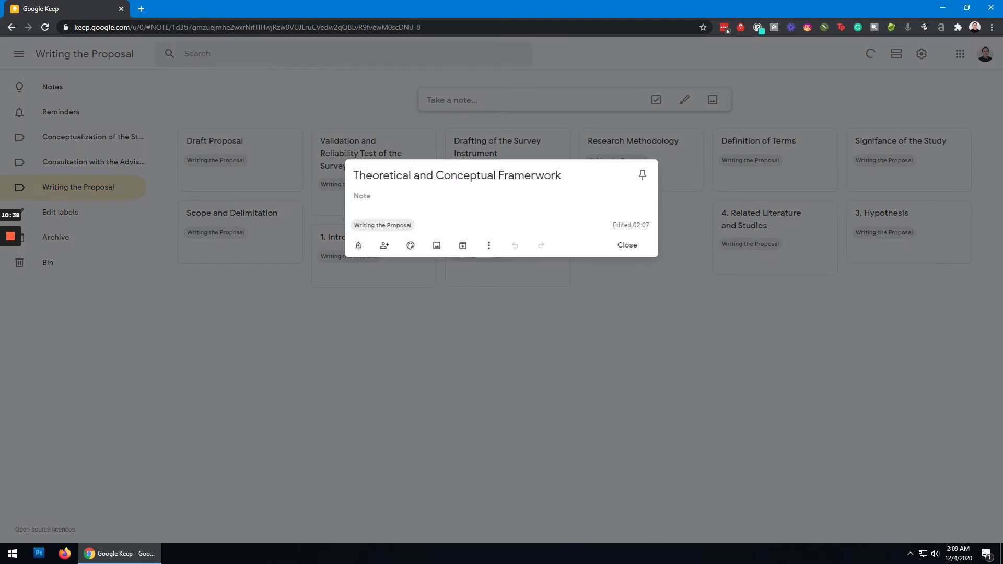
text(5.)
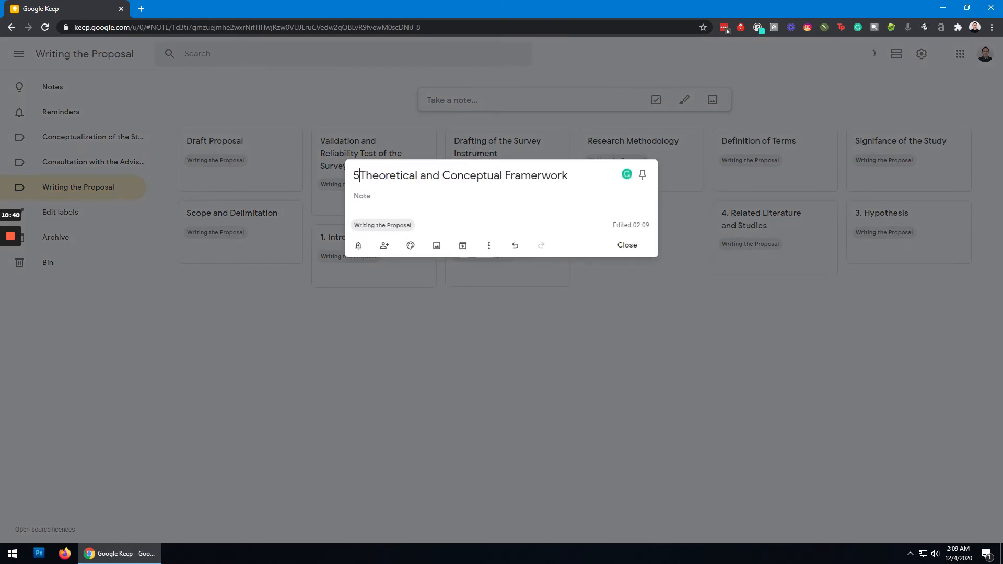
click(632, 245)
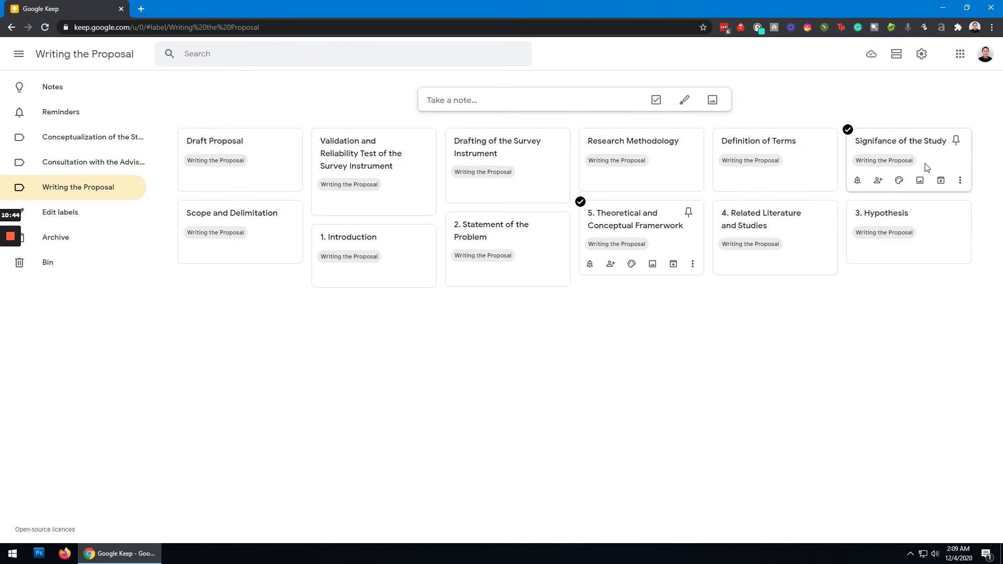
click(199, 208)
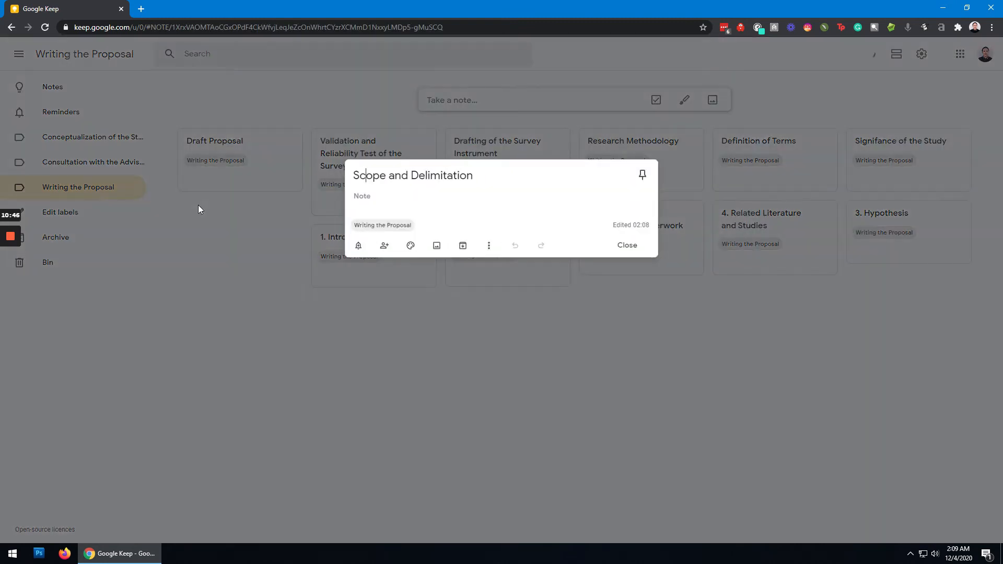
text(6.)
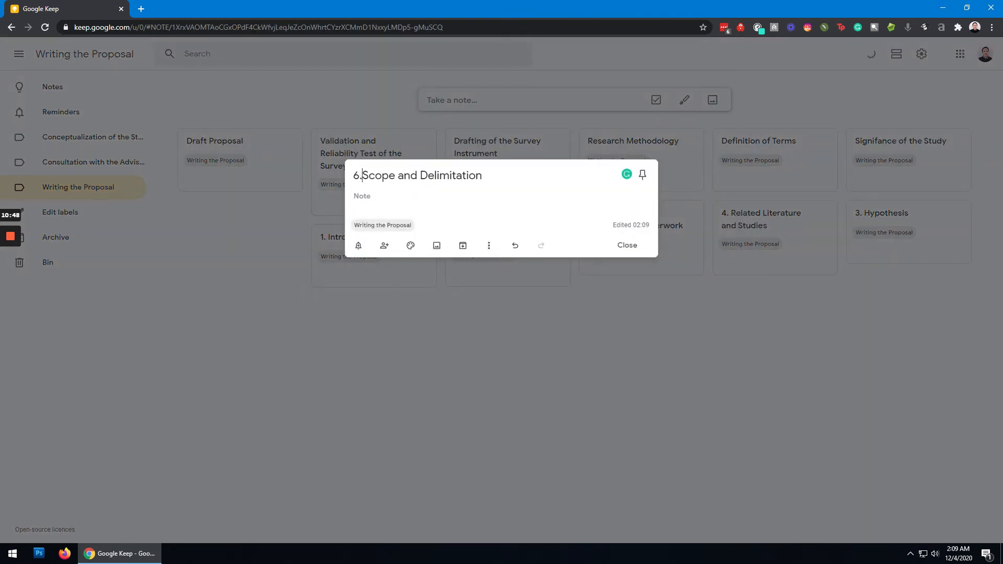
click(638, 250)
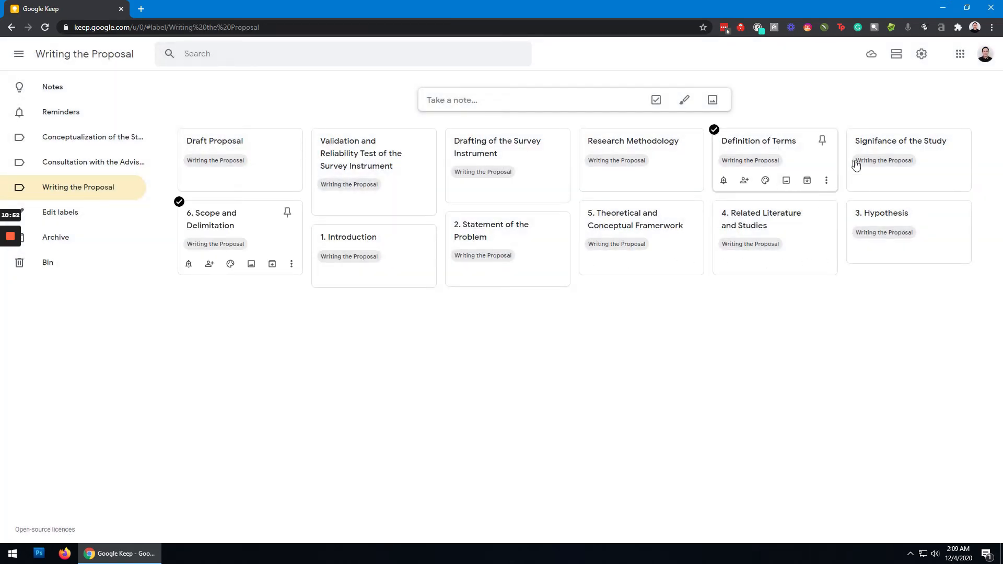
Number two more note titles as "7. Signifance of the Study" and "8. Definition of Terms".
click(859, 152)
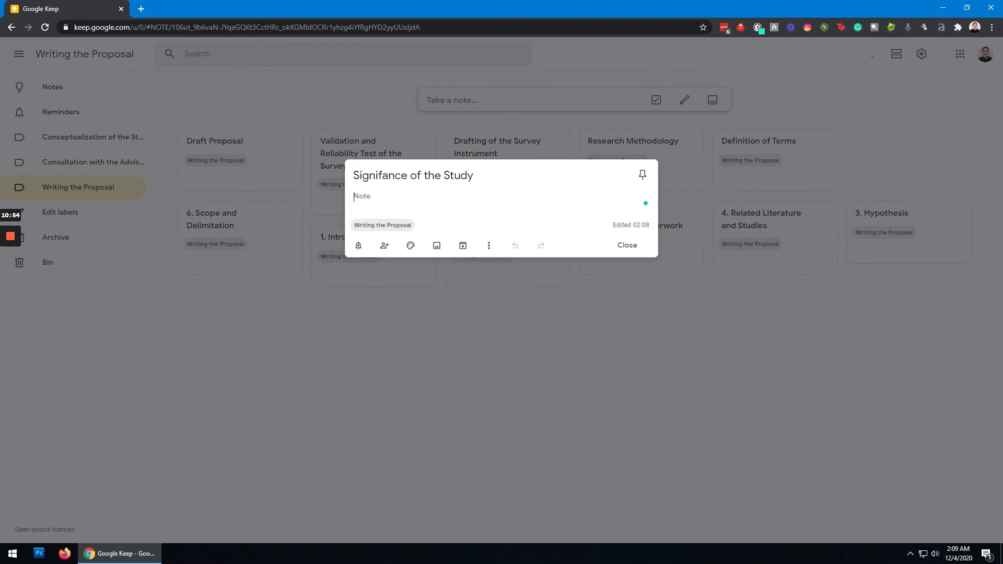
text(7.)
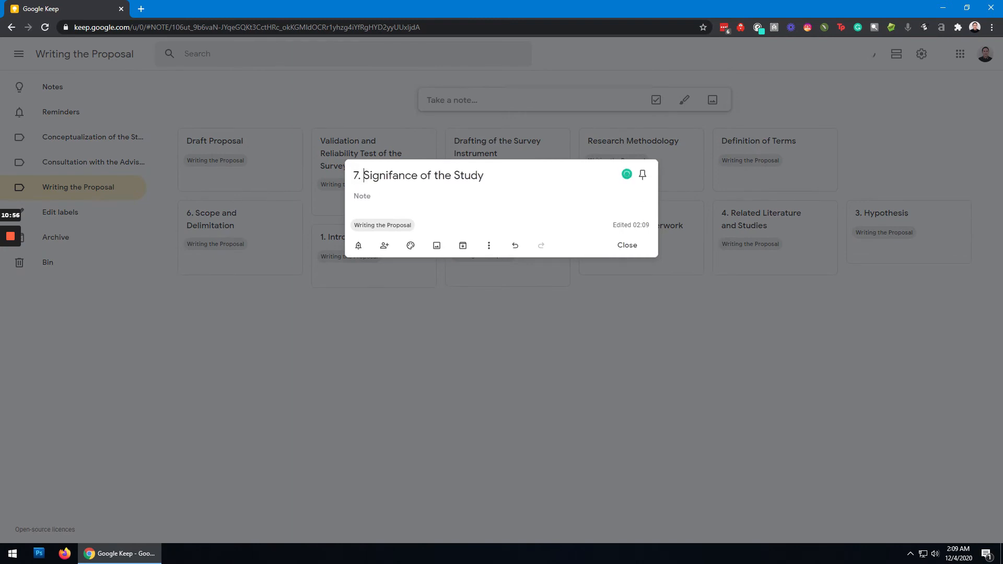
click(620, 243)
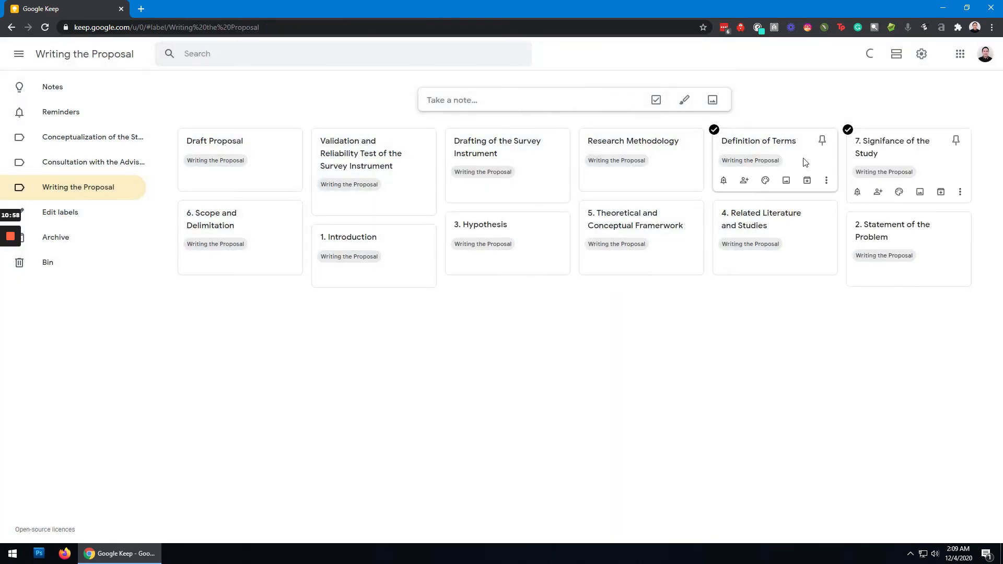
click(745, 152)
click(451, 175)
text(8.)
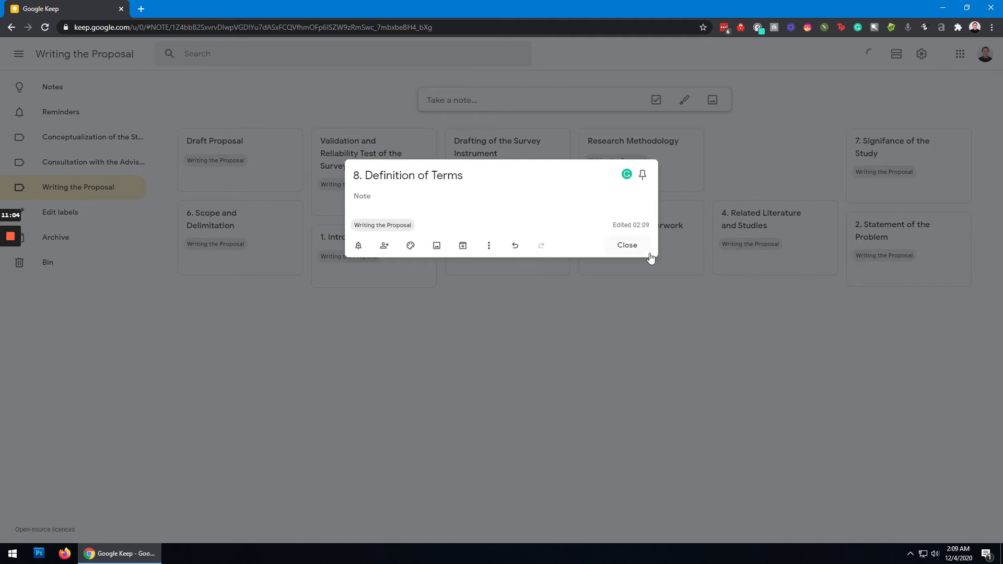
click(629, 245)
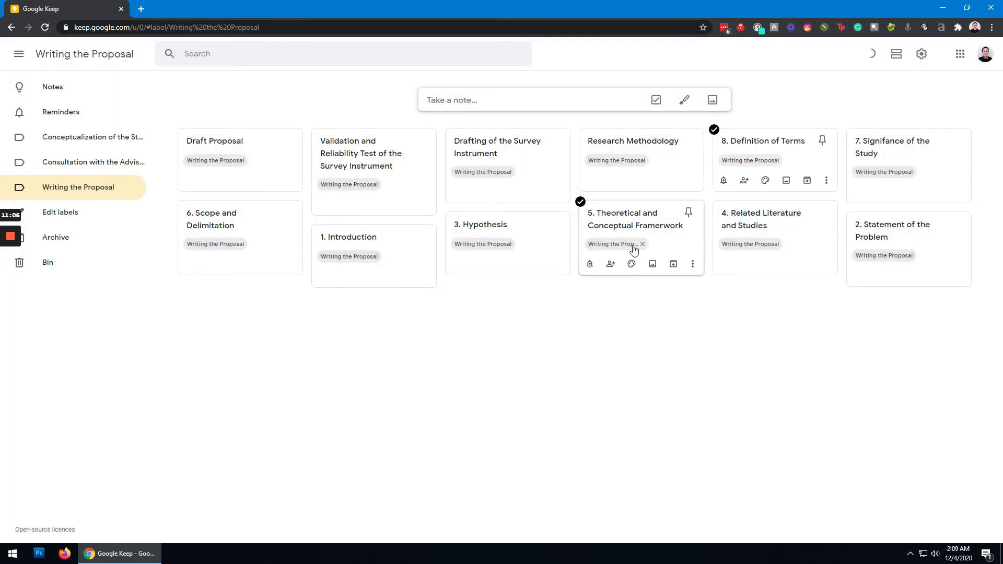
Number the Research Methodology note by changing its title to "9. Research Methodology".
click(598, 146)
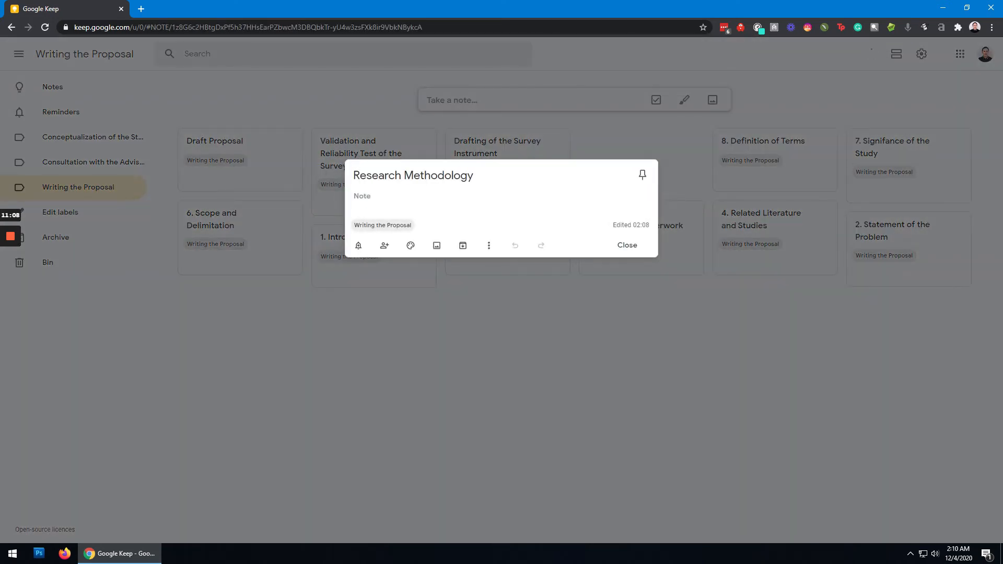
key(Left)
text(9.)
key(Return)
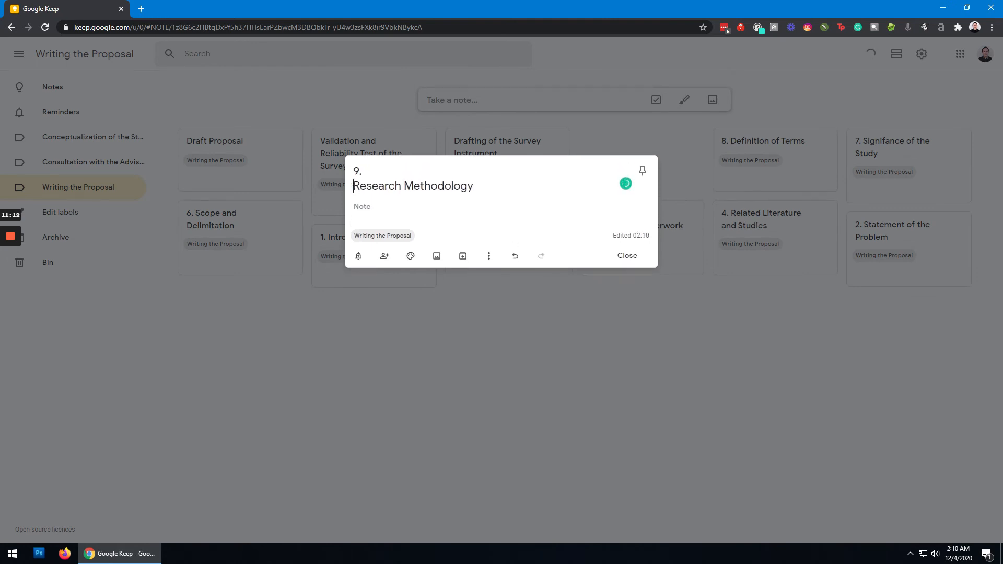
key(BackSpace)
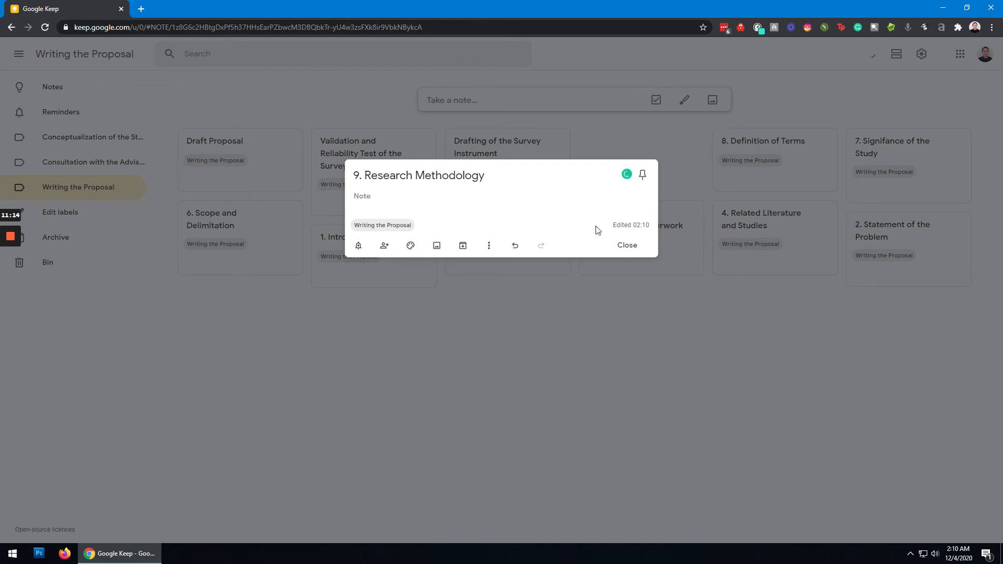
click(626, 252)
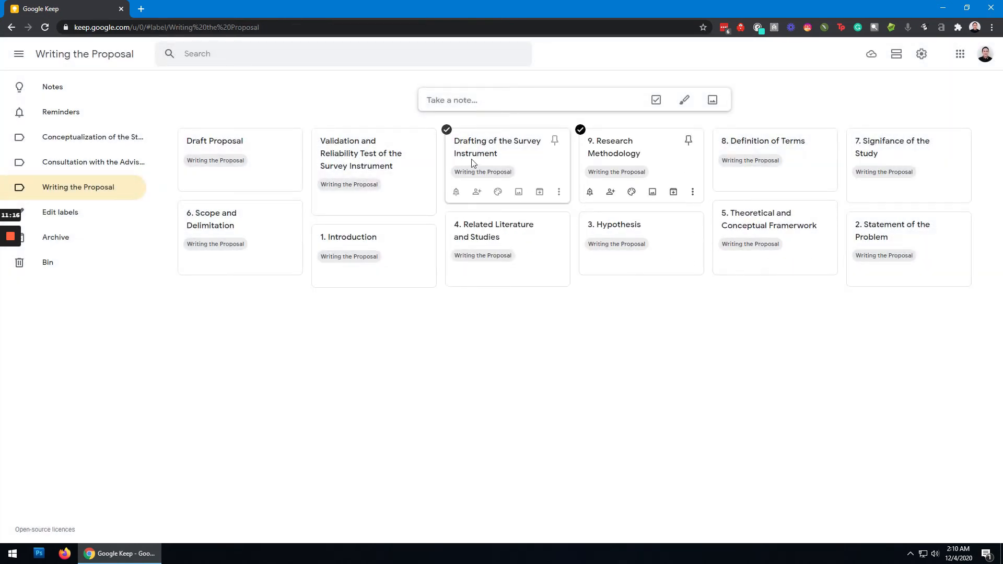
Number the survey instrument notes as "10. Drafting of the Survey Instrument" and "11. Validation and Reliability Test of the Survey Instrument".
click(458, 148)
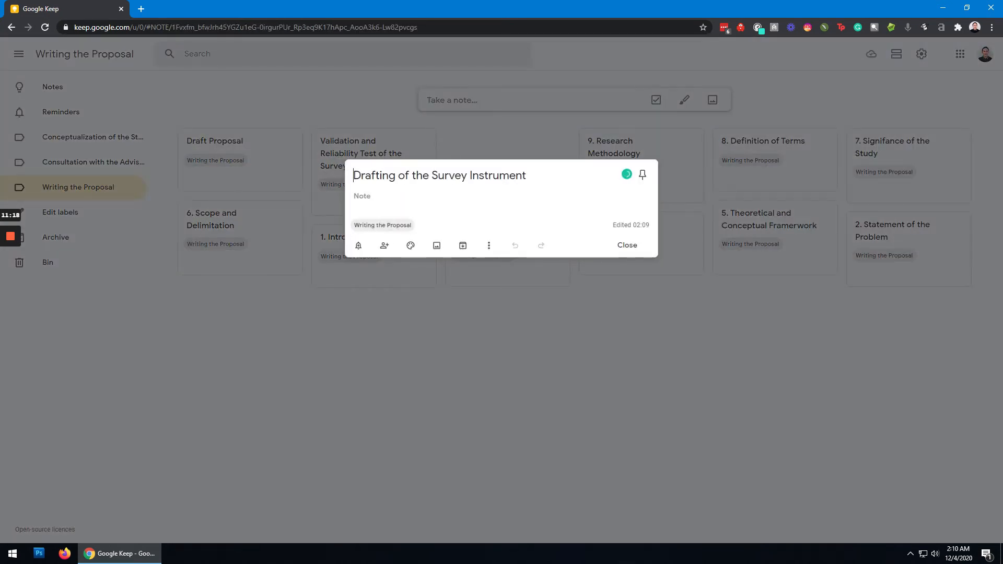
text(10.)
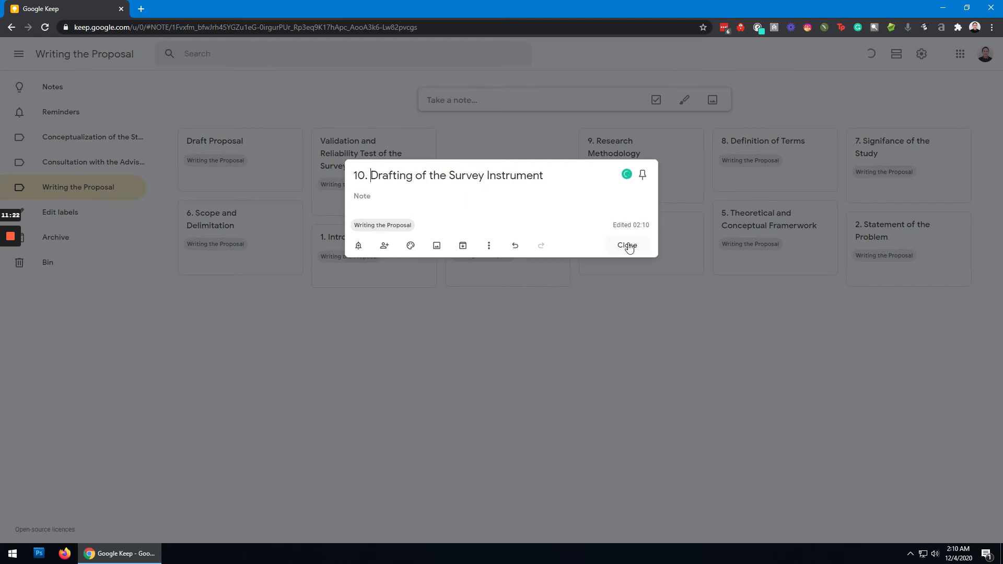
click(627, 246)
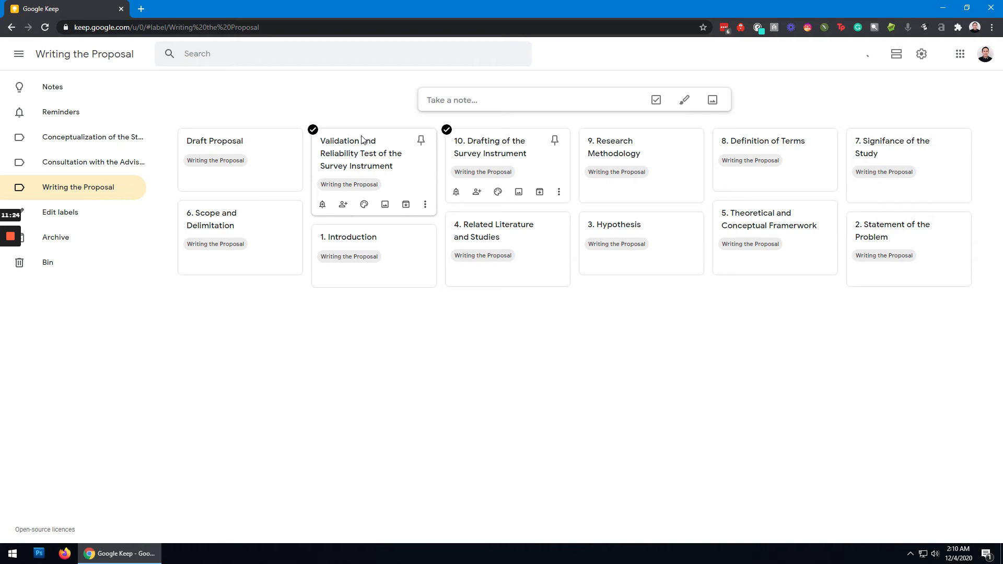
click(316, 145)
text(11.)
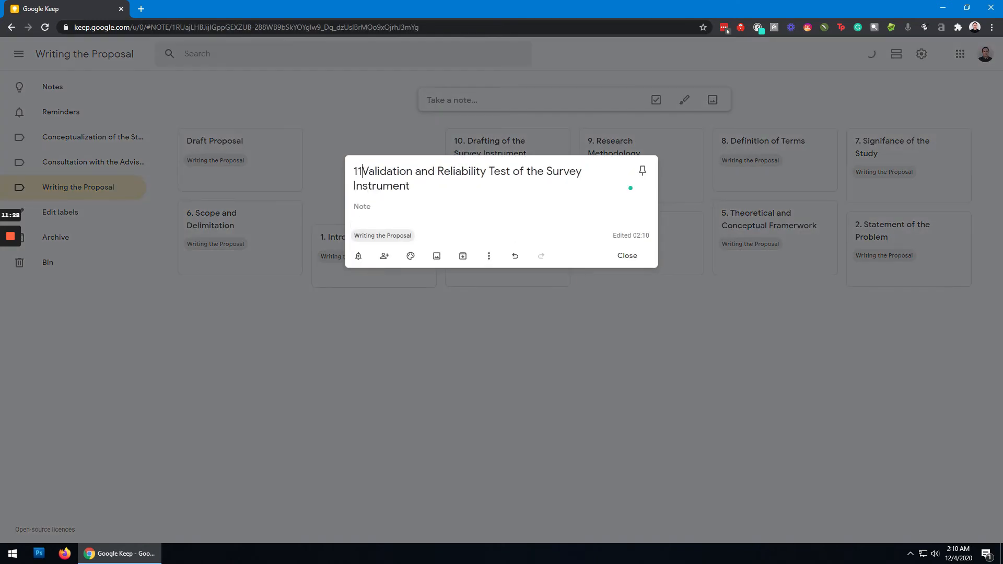
click(628, 255)
Number the Draft Proposal note by changing its title to "12. Draft Proposal".
click(199, 142)
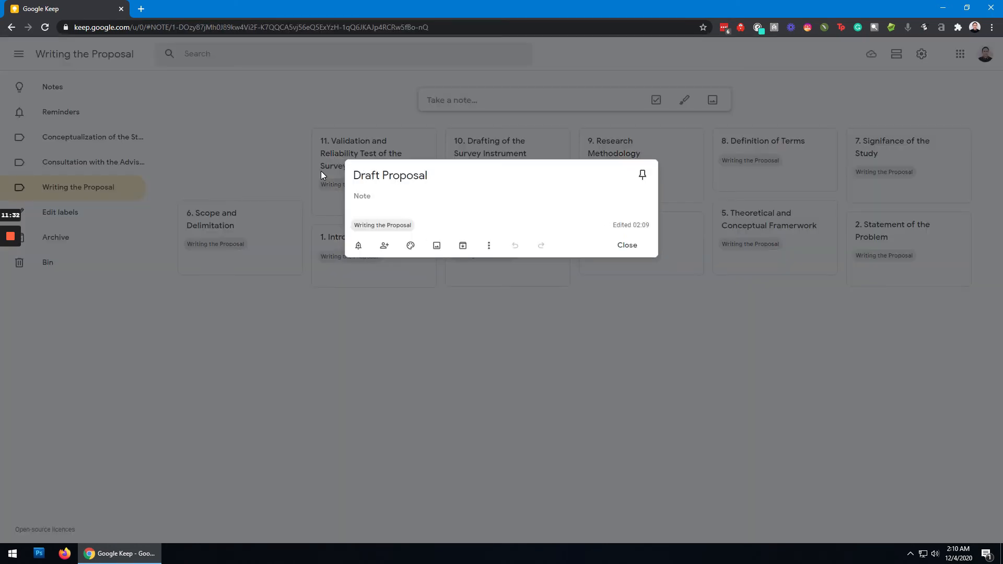
text(12.)
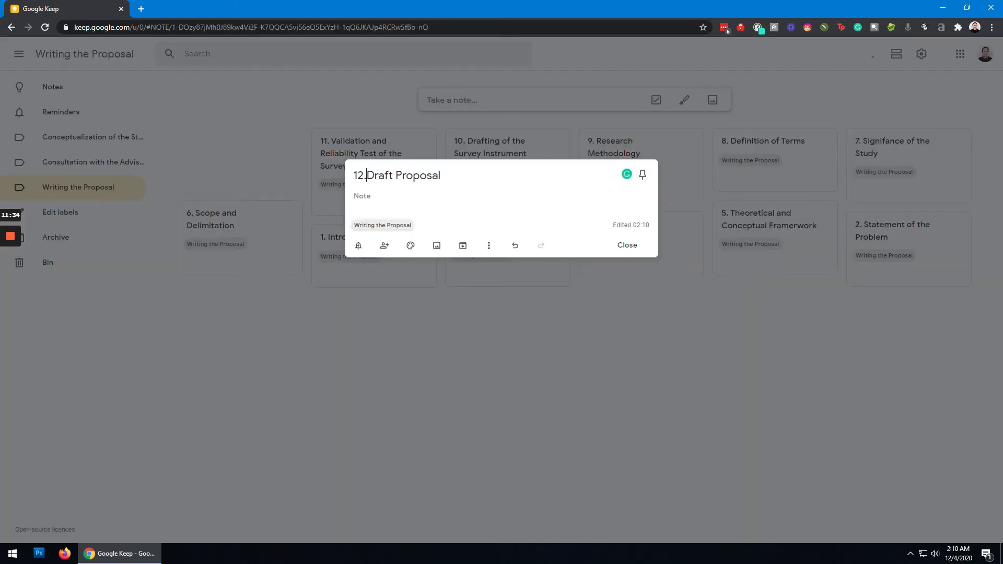
click(632, 246)
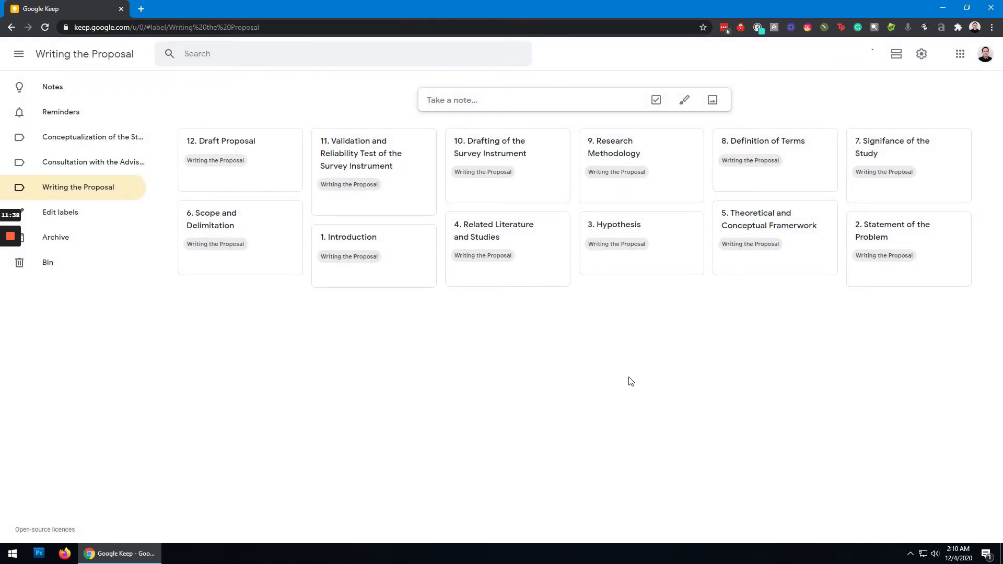
key(ctrl+a)
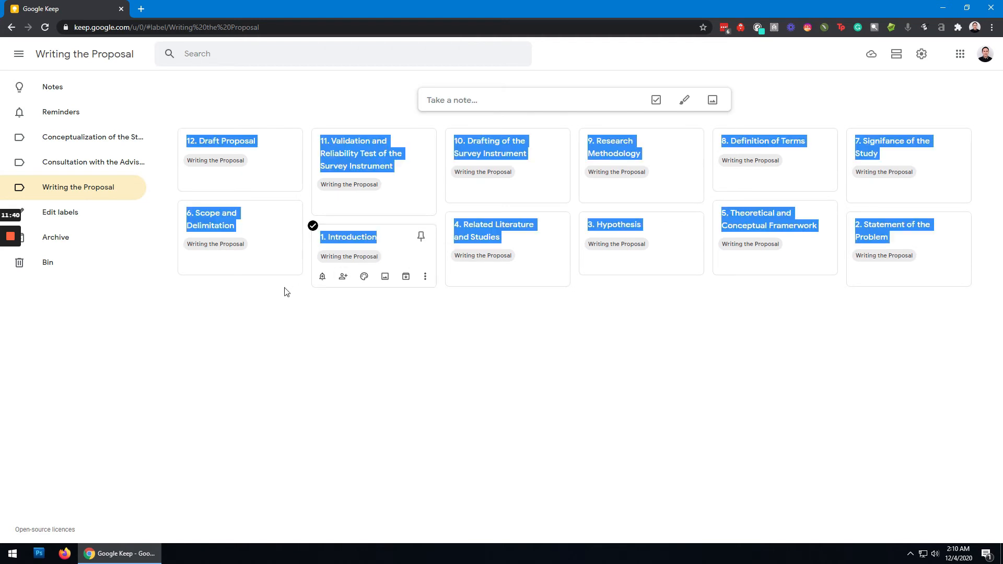
click(354, 338)
key(ctrl+a)
click(372, 235)
click(397, 321)
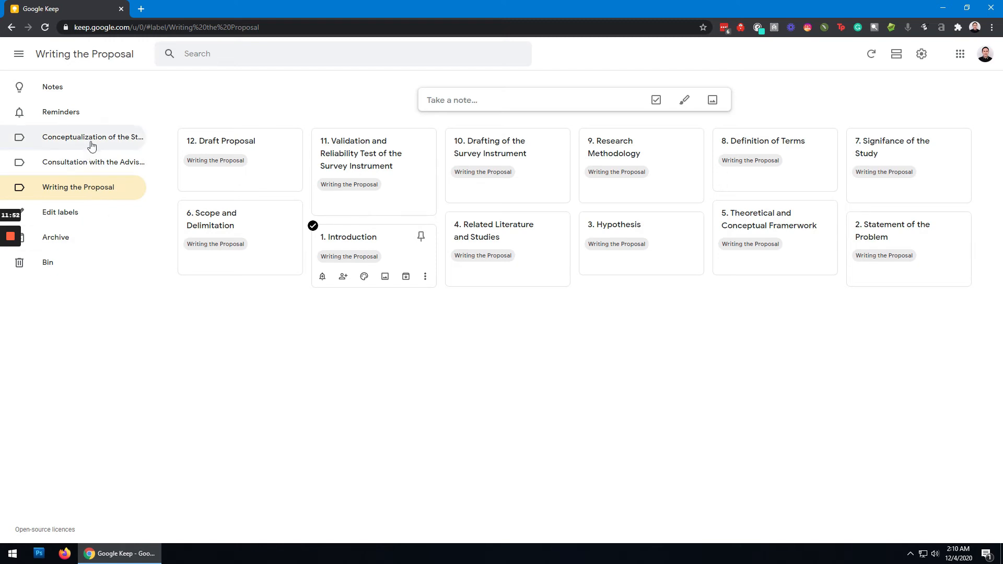
Add a note titled "Meeting 1" under the Consultation with the Adviser label.
click(108, 163)
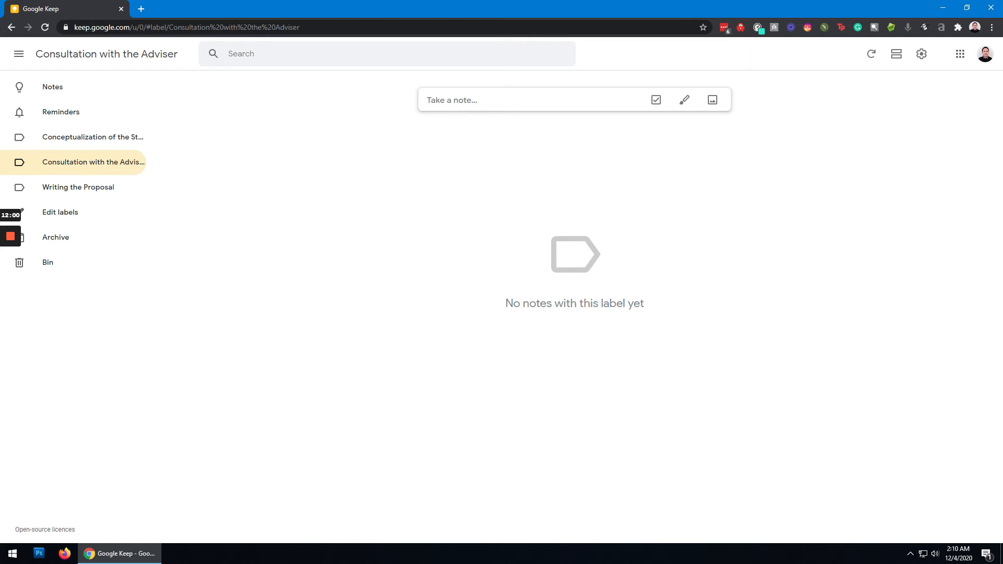
click(452, 100)
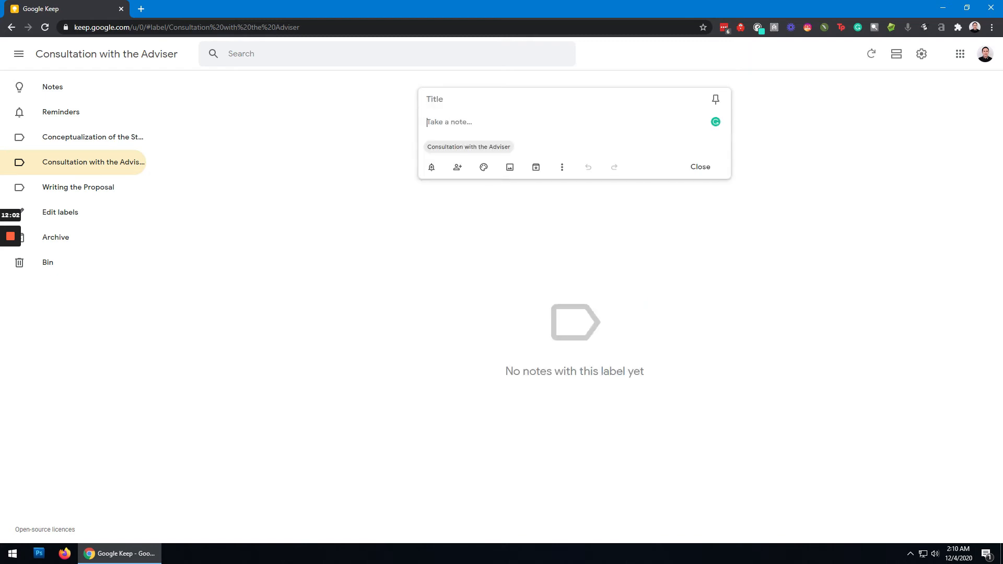
click(453, 99)
text(Meeting )
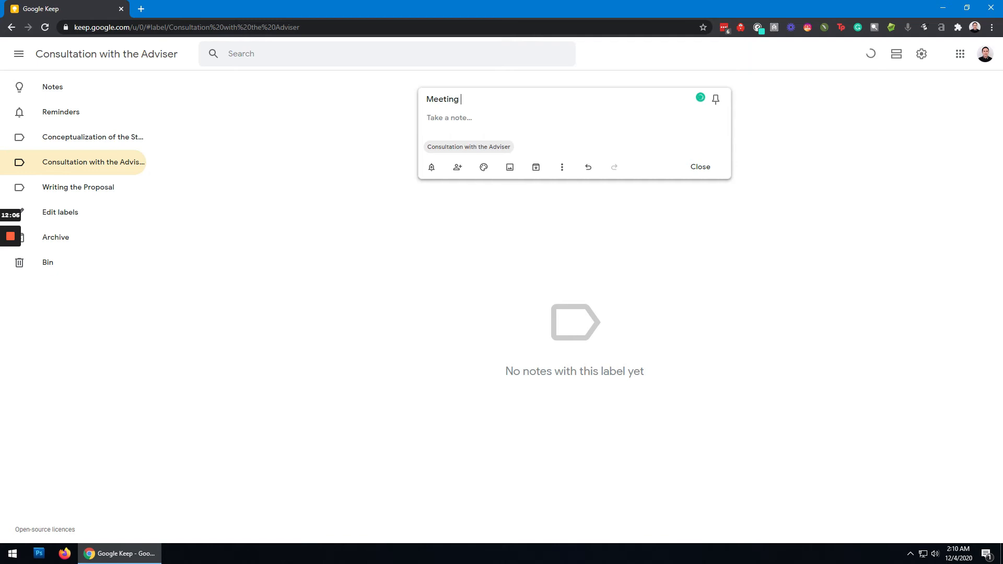
text(1)
click(696, 167)
Add a note titled "Meeting 2" under the Consultation with the Adviser label and open another blank note.
text(c)
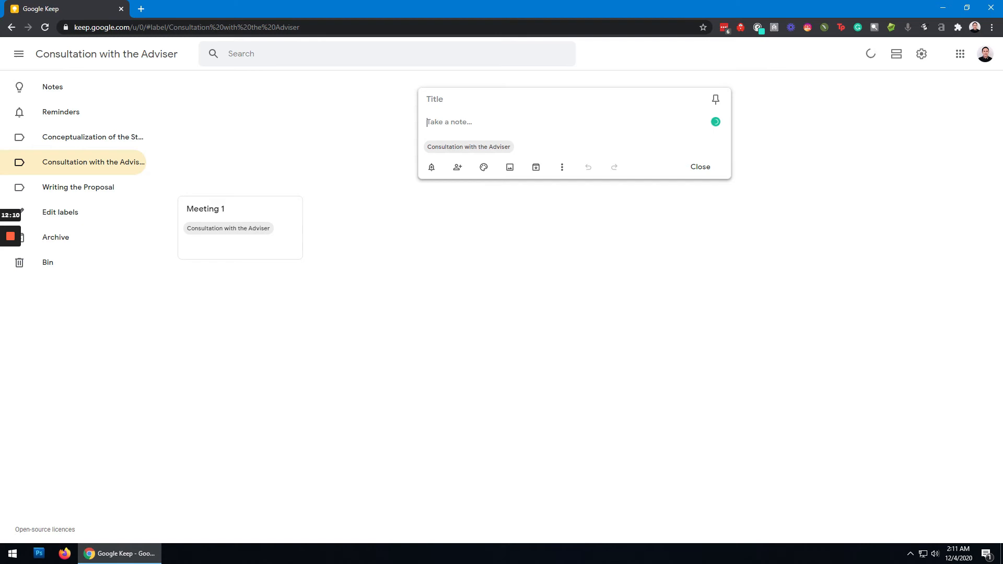
text(Meeting 2)
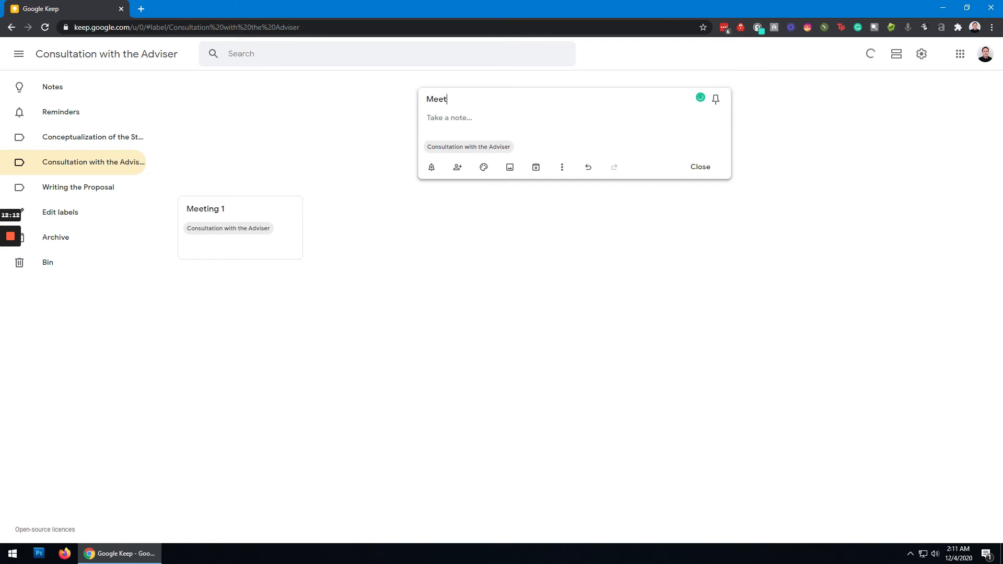
click(709, 168)
click(450, 93)
text(Meeting)
key(BackSpace)
key(BackSpace)
key(BackSpace)
key(BackSpace)
key(BackSpace)
key(BackSpace)
key(BackSpace)
Title the open blank note "Meeting 3" and save it under the Consultation with the Adviser label.
click(434, 100)
text(Meeting )
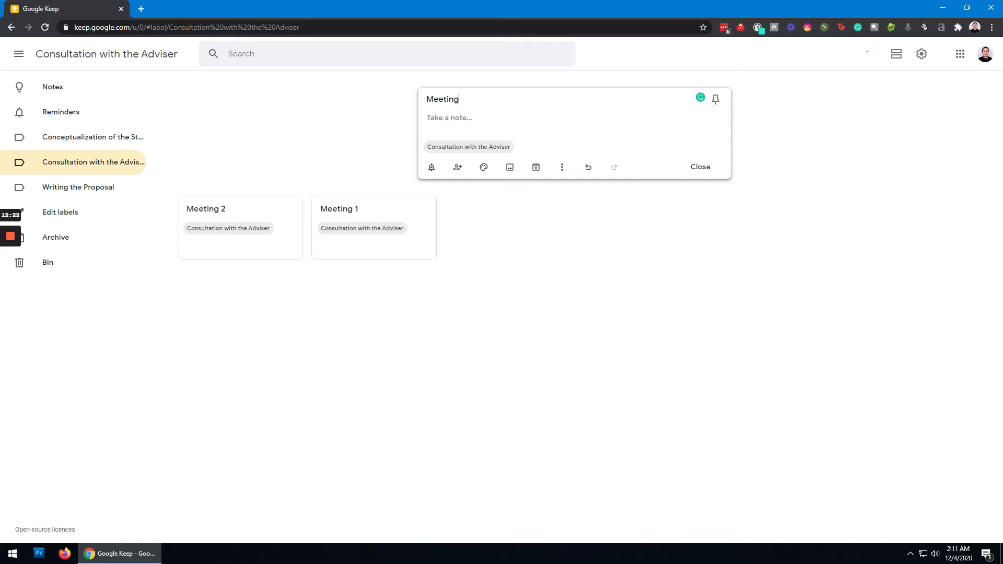
text(3)
key(Return)
click(701, 167)
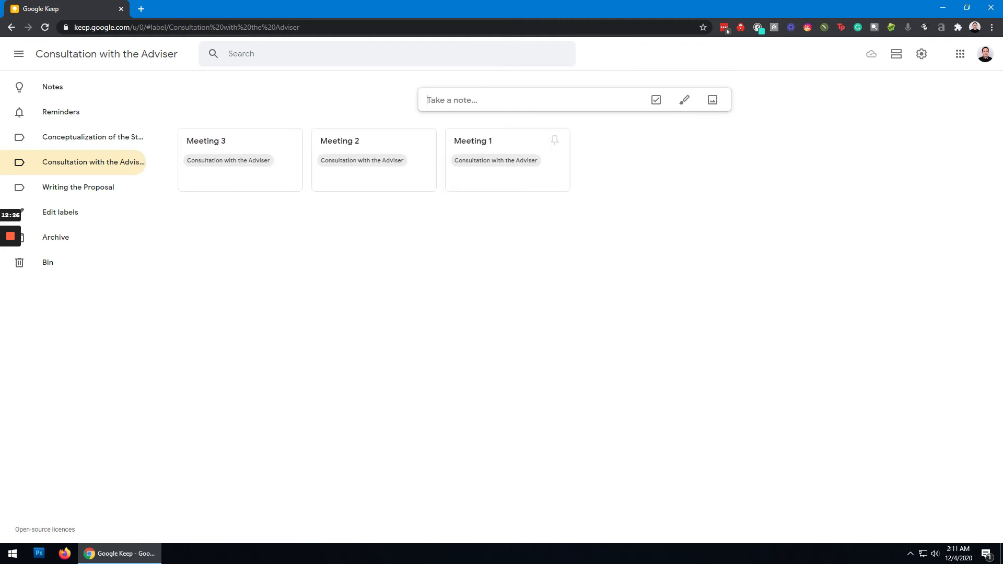
Add a note titled "Meeting 4" under the Consultation with the Adviser label.
key(c)
click(435, 99)
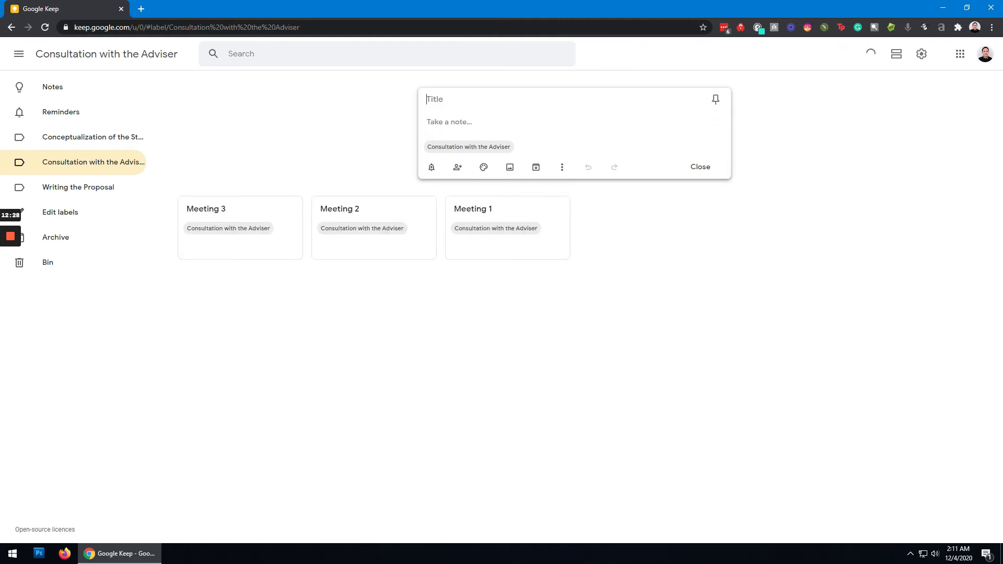
text(Meeting )
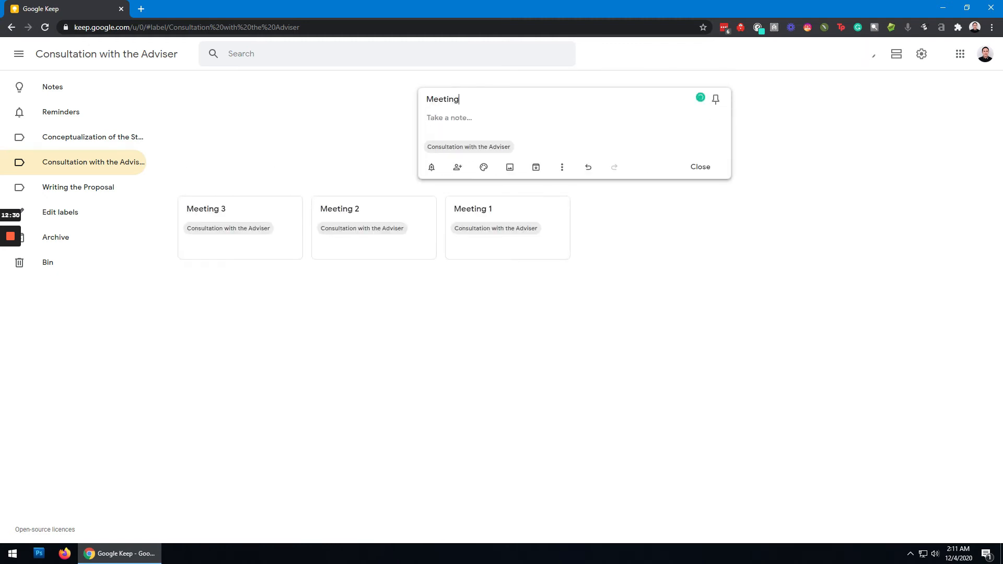
text(4)
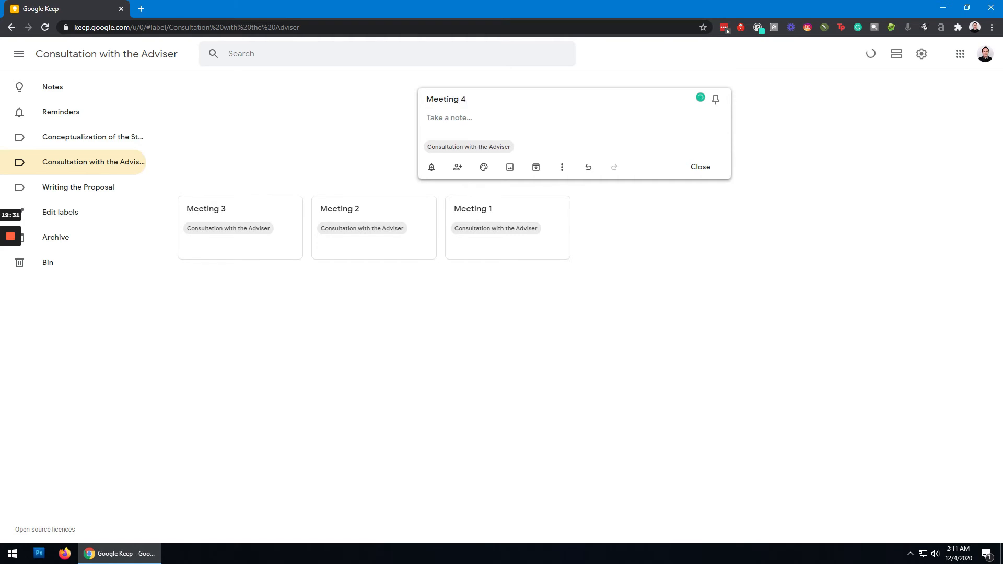
click(700, 166)
Add a note titled "Approval from the Adviser" under the Consultation with the Adviser label.
click(514, 102)
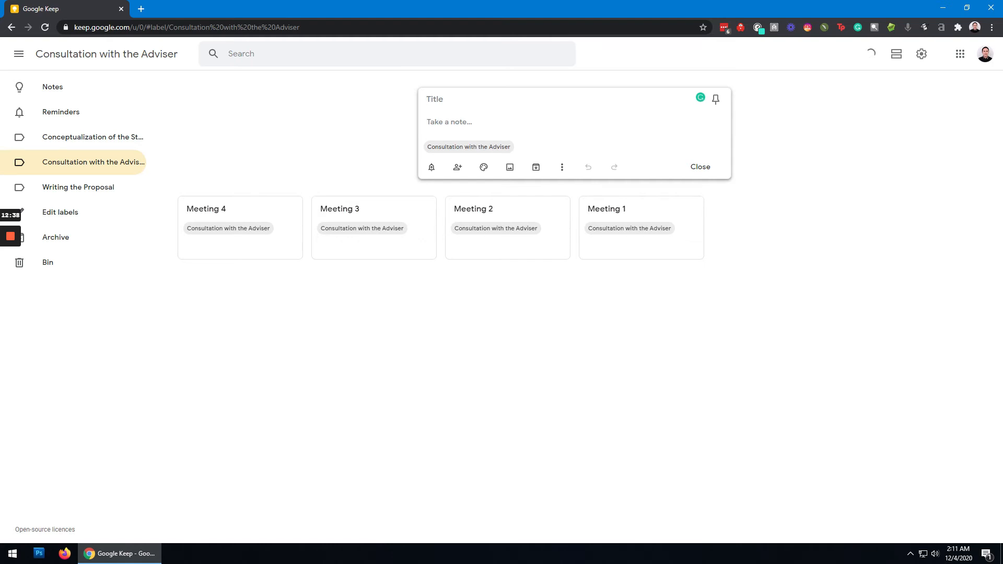
text(Appro)
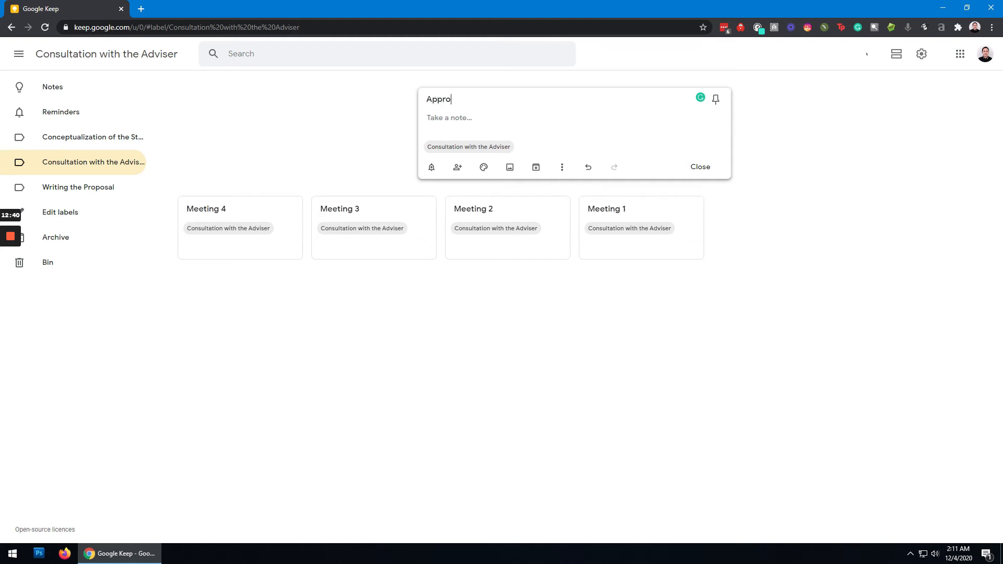
text(val from the Adviser)
click(702, 168)
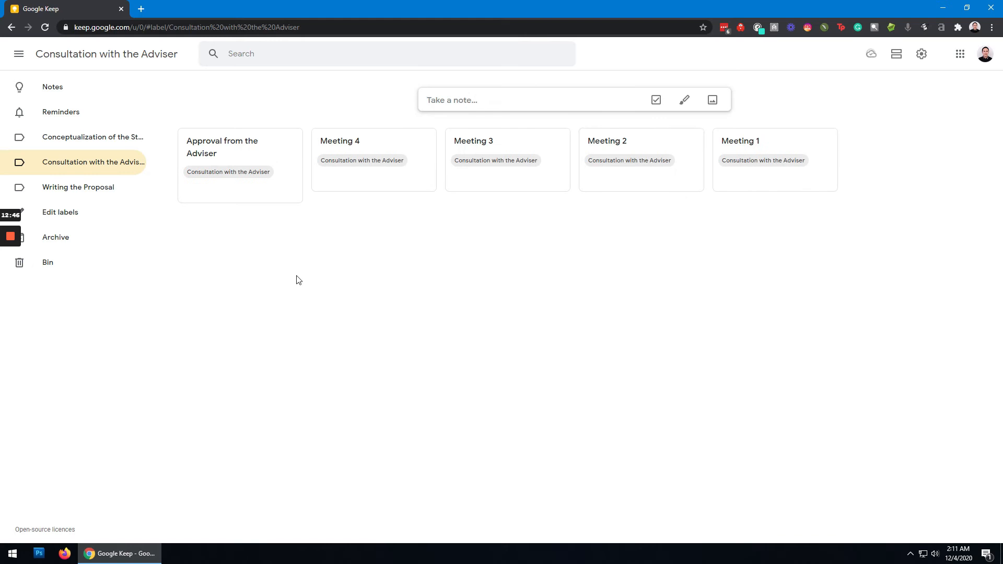
Under the Conceptualization of the Study label, prefix the title of the Collection of Related Literature and Studies note with "1.".
click(95, 138)
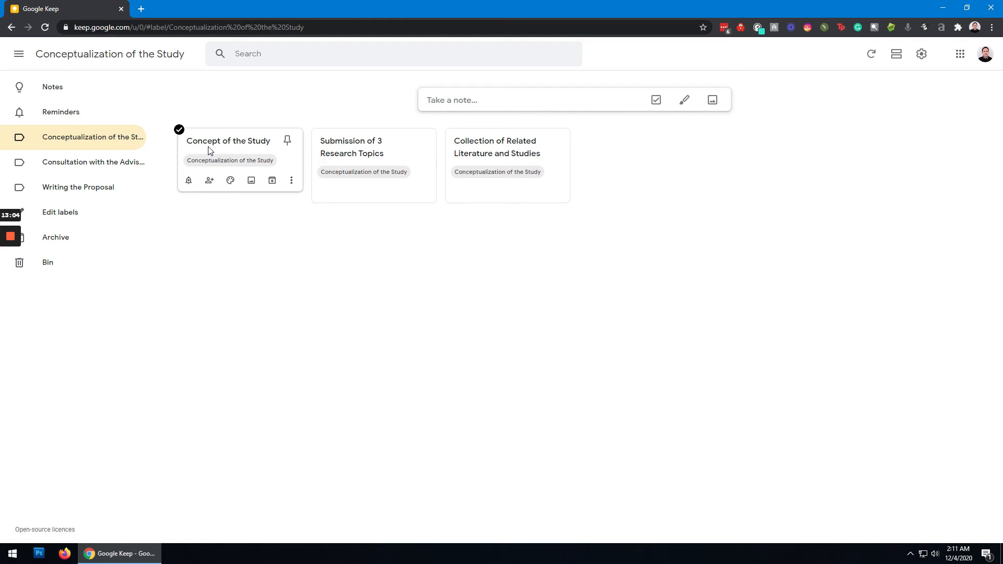
click(455, 146)
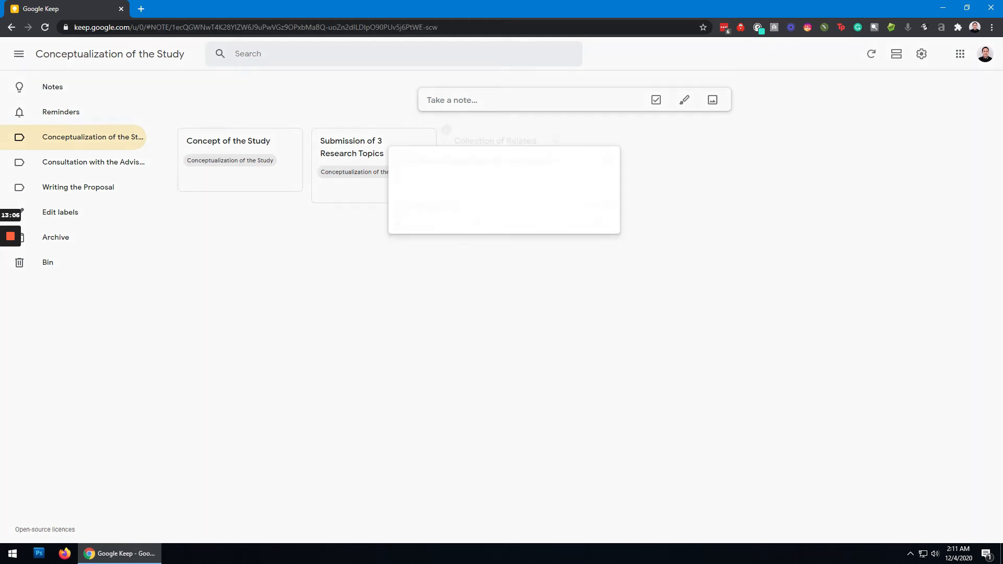
text(1.)
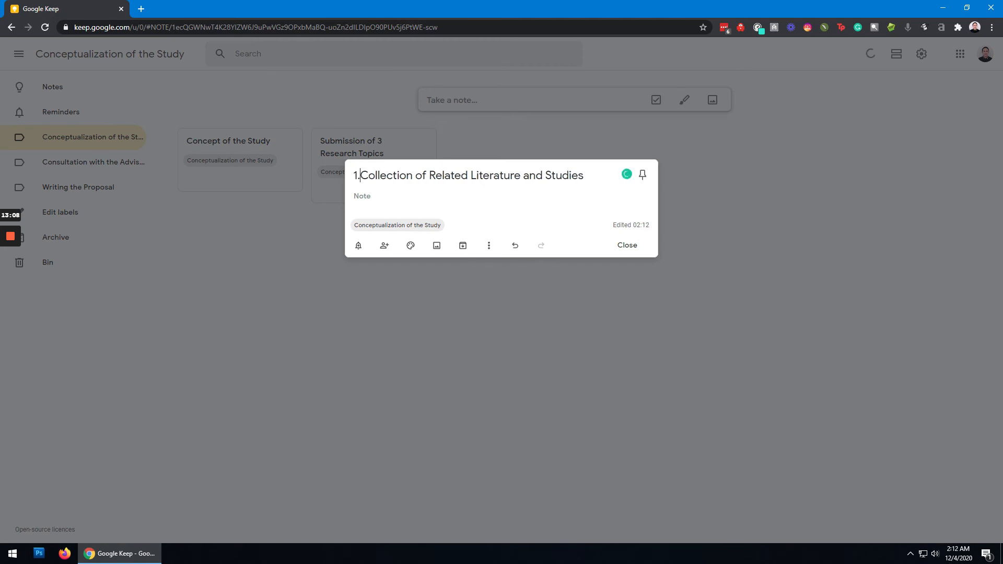
click(627, 245)
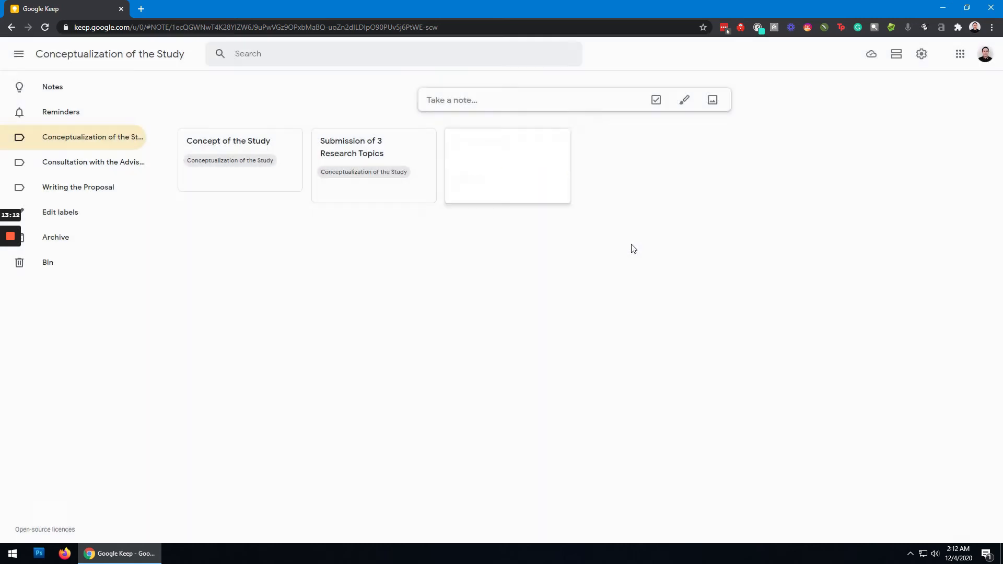
Prefix the Submission of 3 Research Topics note's title with "2." and the Concept of the Study note's title with "3.".
click(332, 147)
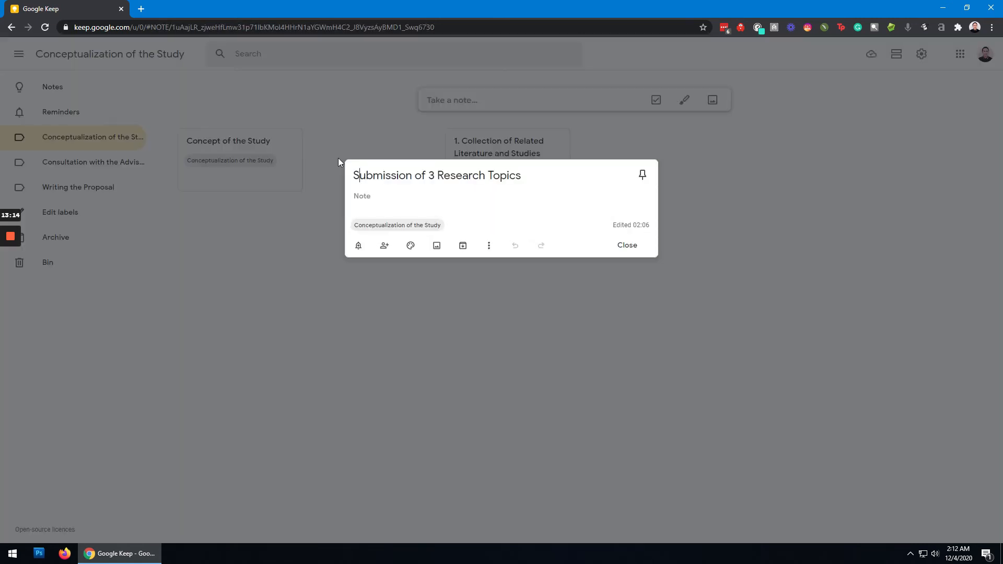
text(2.)
click(630, 245)
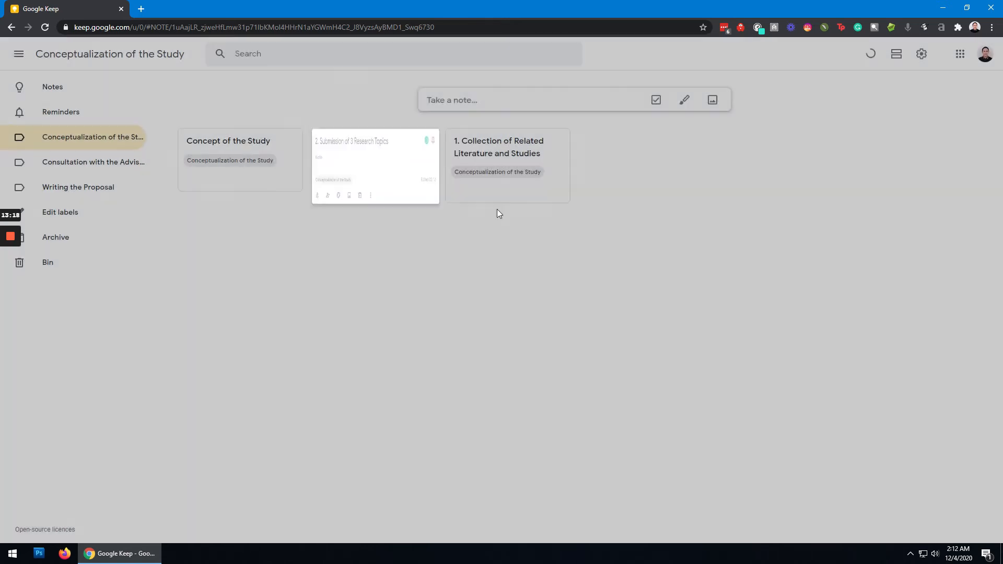
click(197, 141)
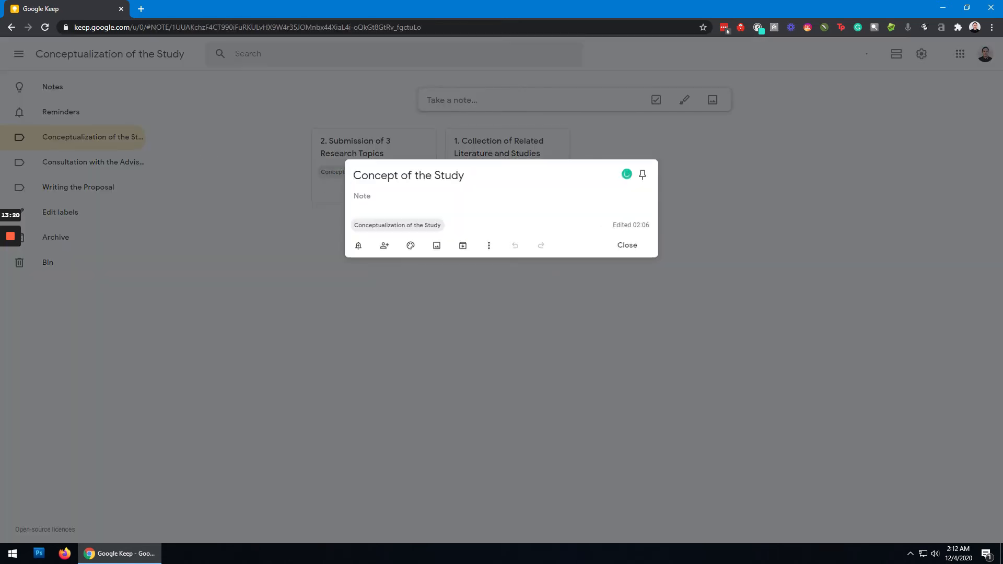
text(3.)
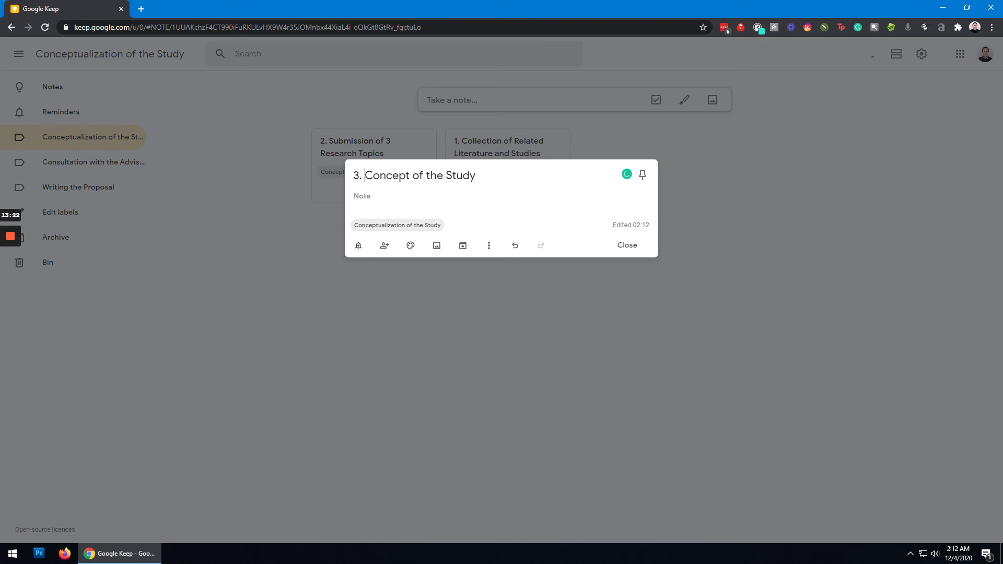
click(627, 245)
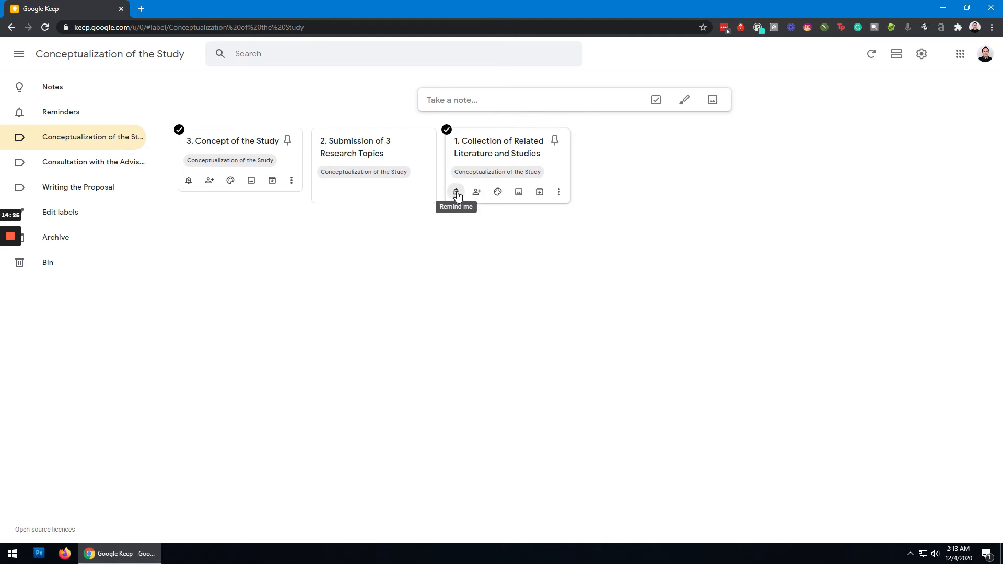
Start a date-and-time reminder on the Collection of Related Literature and Studies note and set its date to 1 Jan 2021.
click(456, 192)
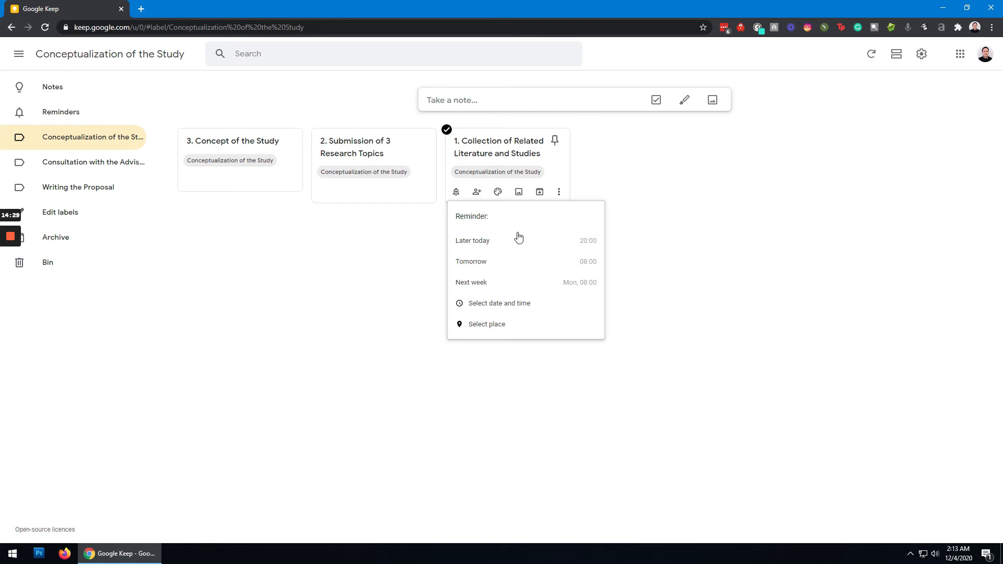
click(516, 309)
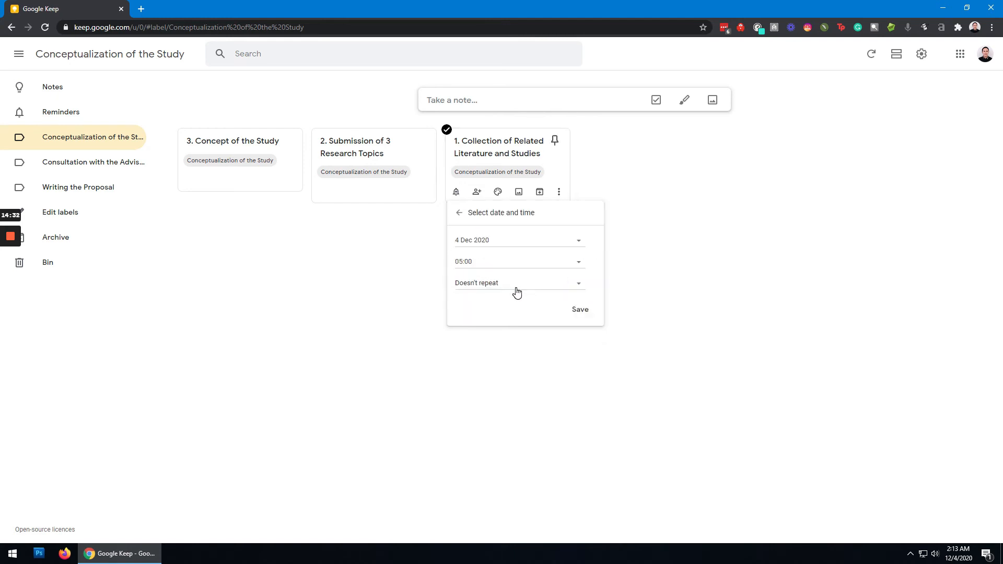
click(554, 246)
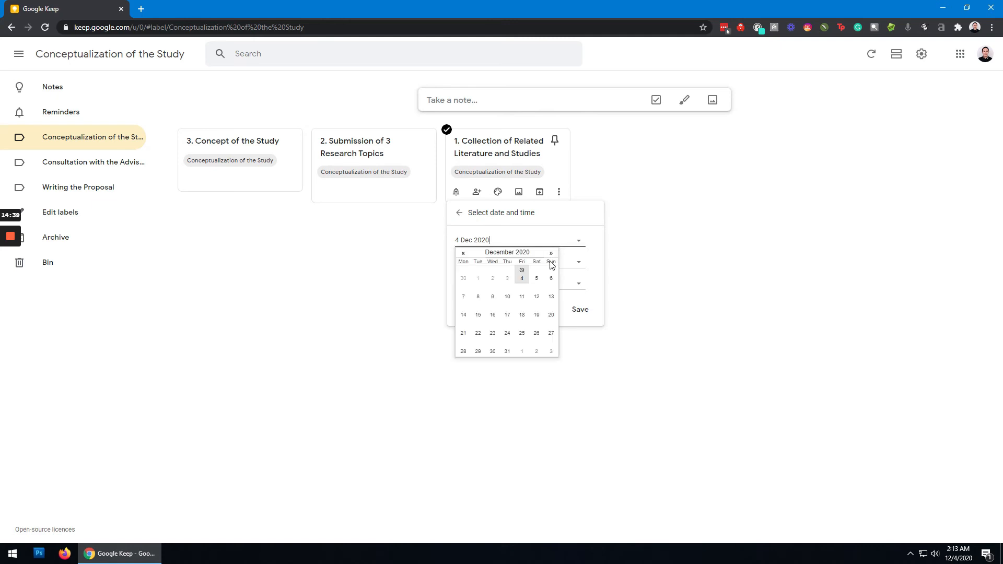
click(551, 253)
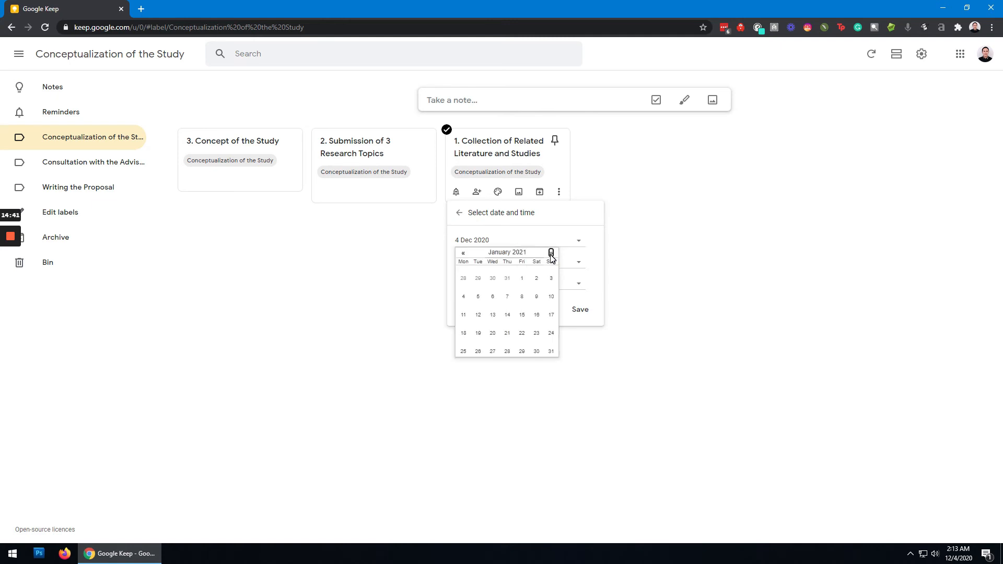
click(521, 278)
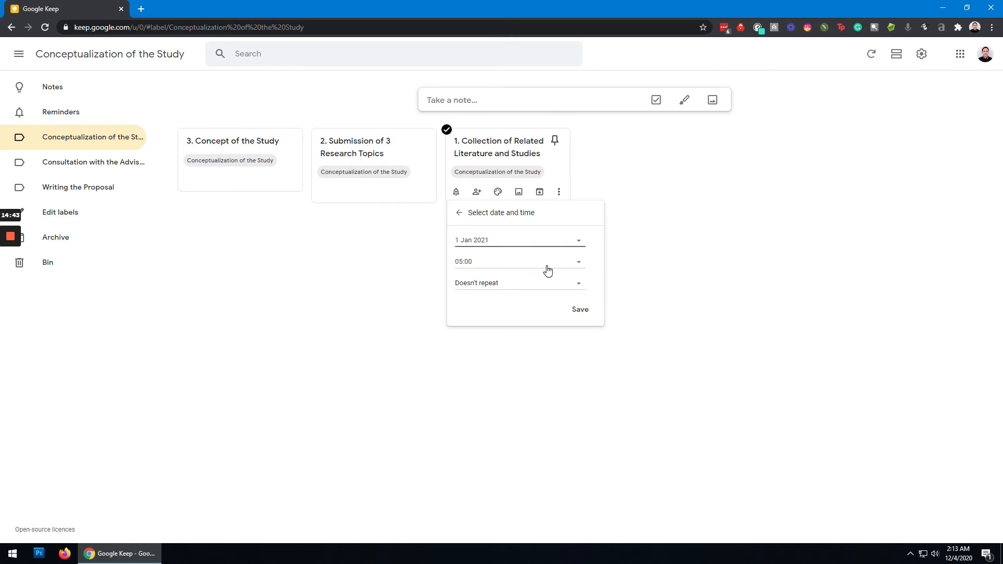
Set the reminder to repeat daily at the morning time of 08:00.
click(553, 288)
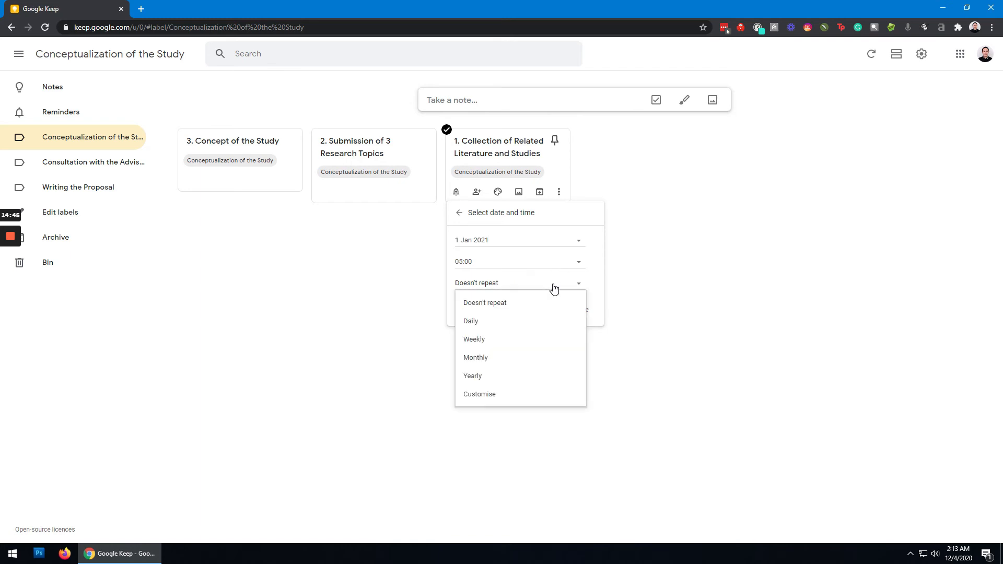
click(523, 324)
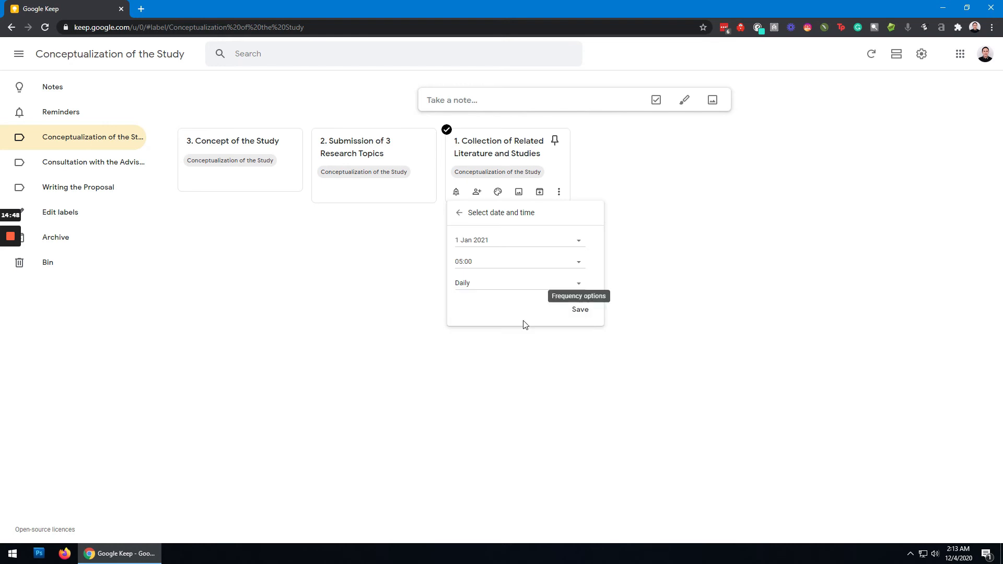
click(573, 264)
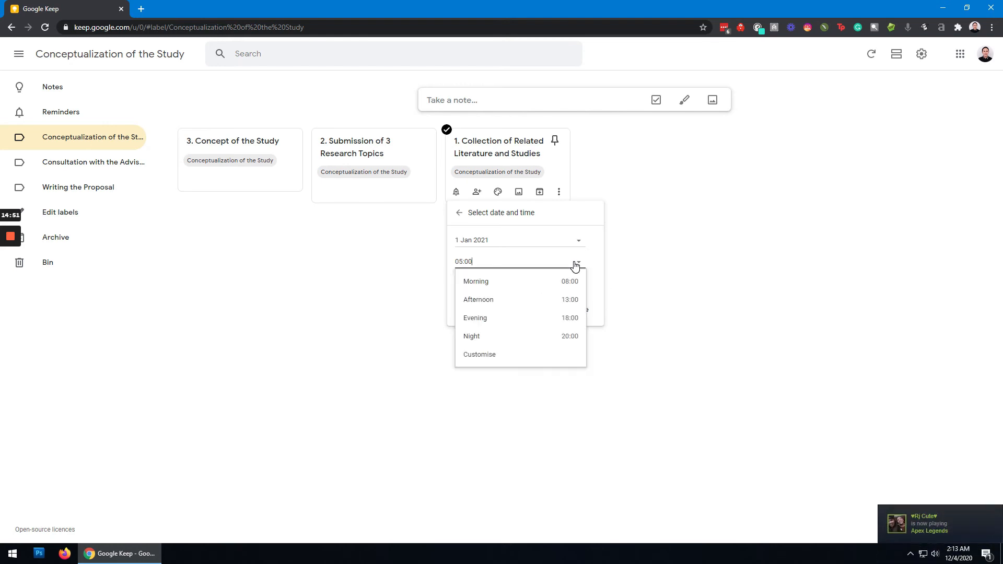
click(532, 286)
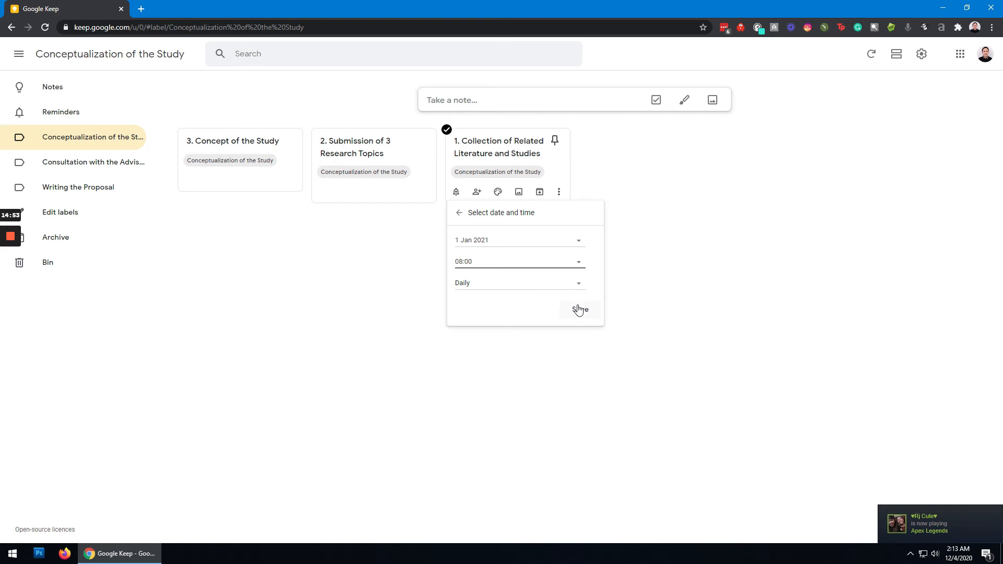
Open the custom repeat settings for the reminder and choose a frequency of every 1 day.
click(572, 284)
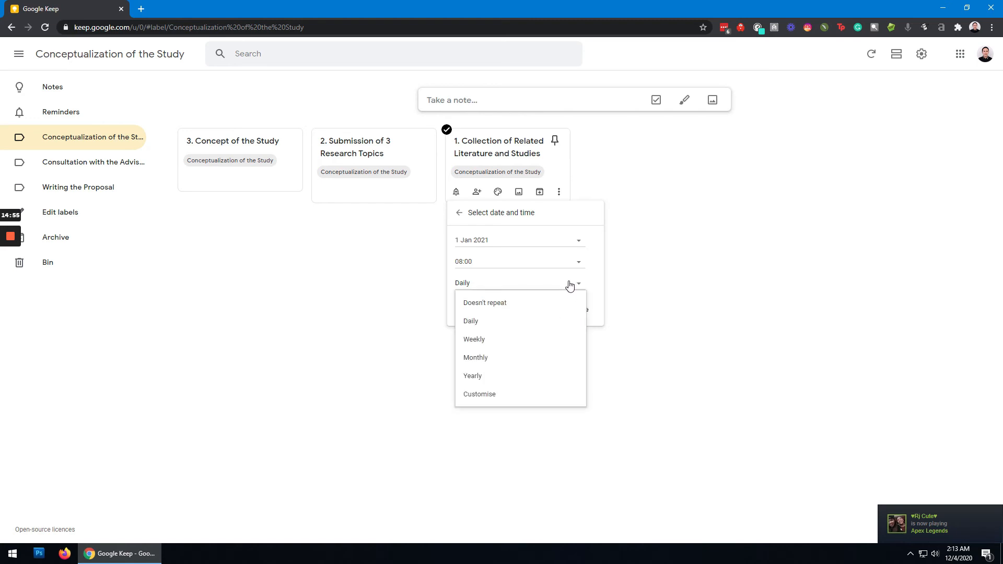
click(510, 395)
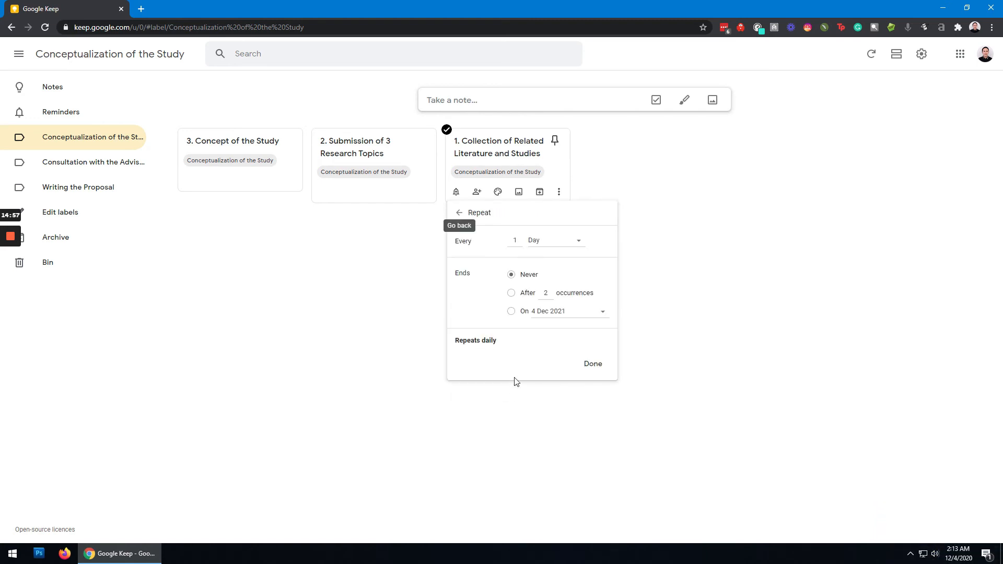
click(566, 244)
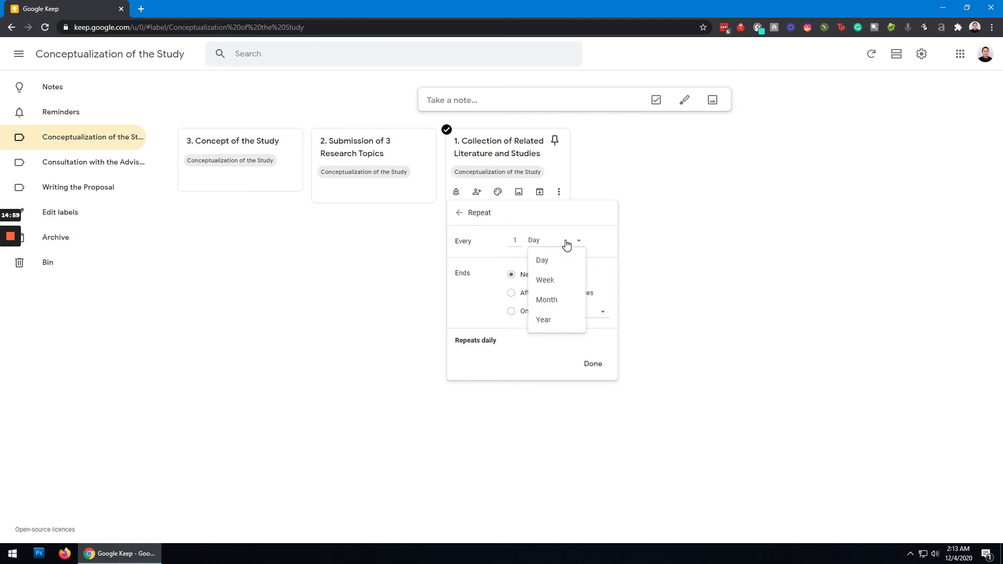
click(557, 260)
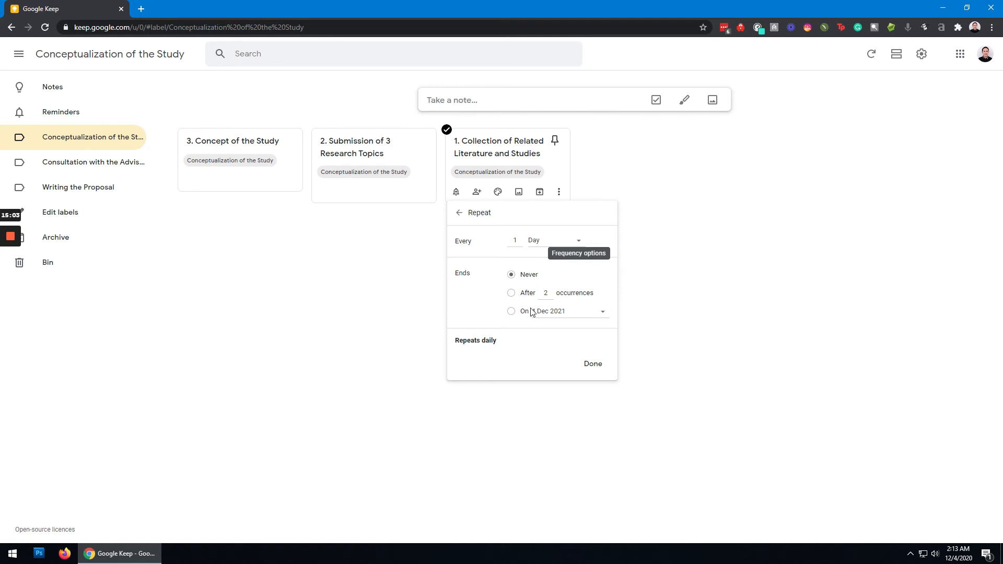
End the daily repetition on 31 May 2021 and save the reminder on the Collection of Related Literature and Studies note.
click(511, 311)
click(567, 312)
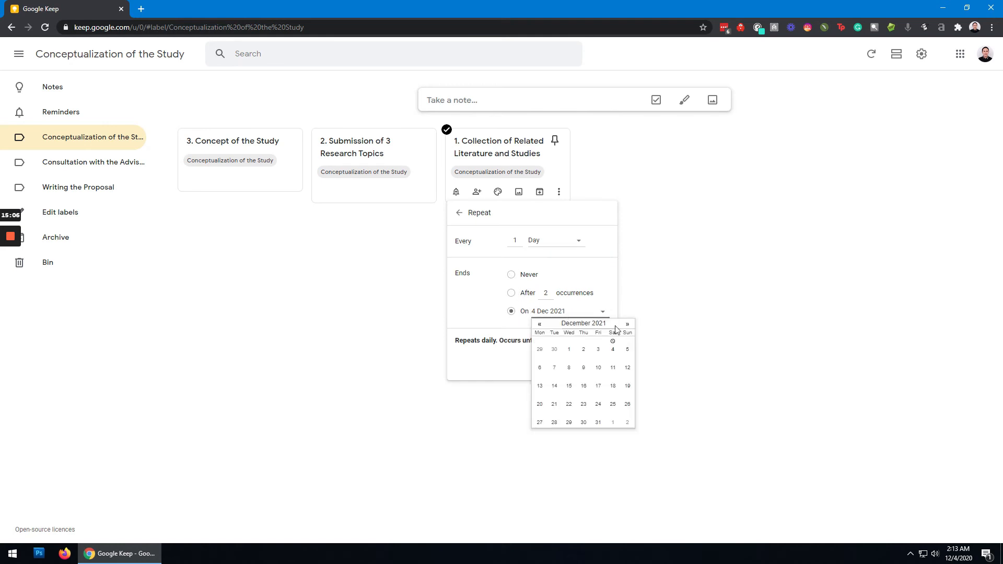
click(540, 325)
click(540, 324)
click(540, 324)
click(540, 325)
click(541, 324)
click(540, 324)
click(540, 324)
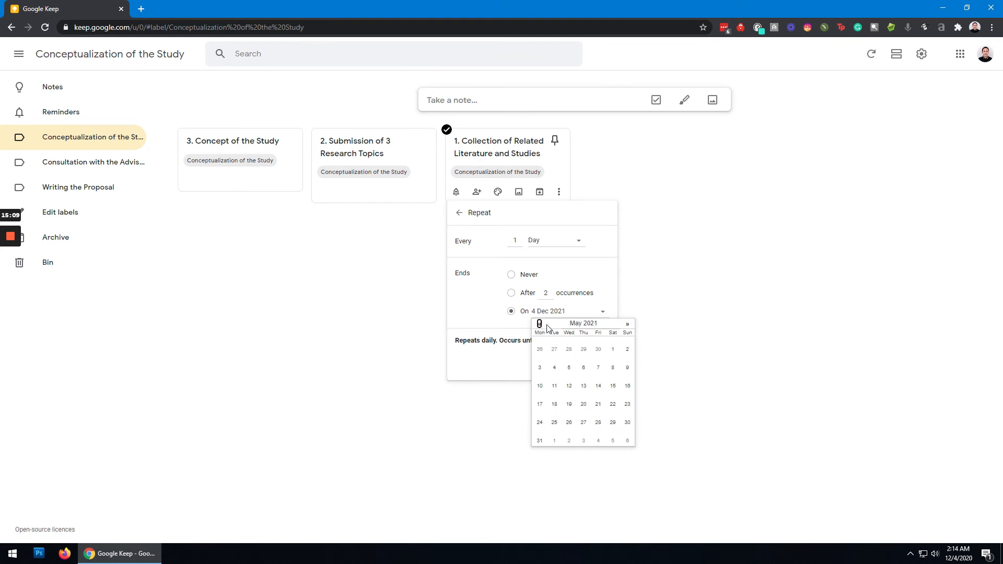
click(539, 440)
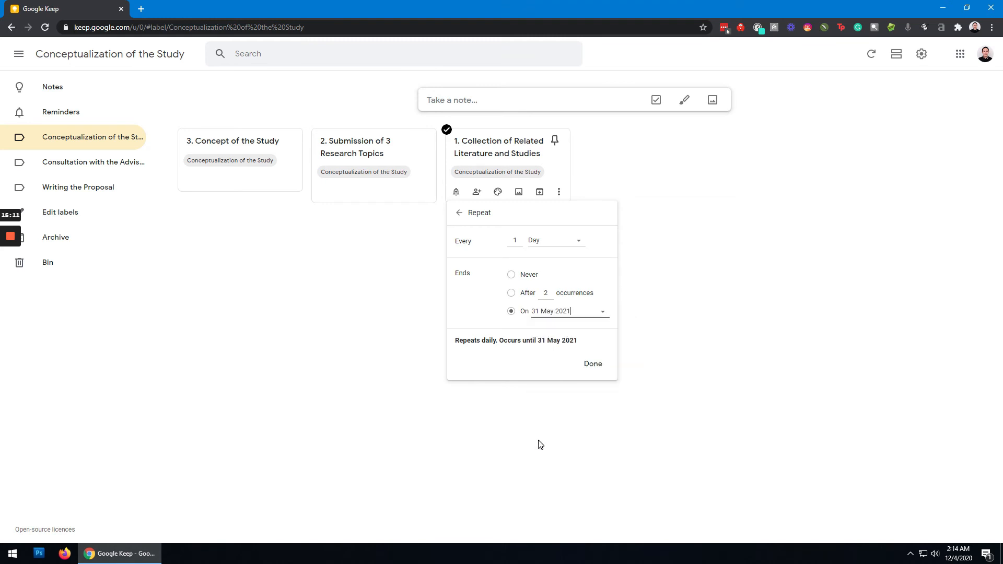
click(590, 366)
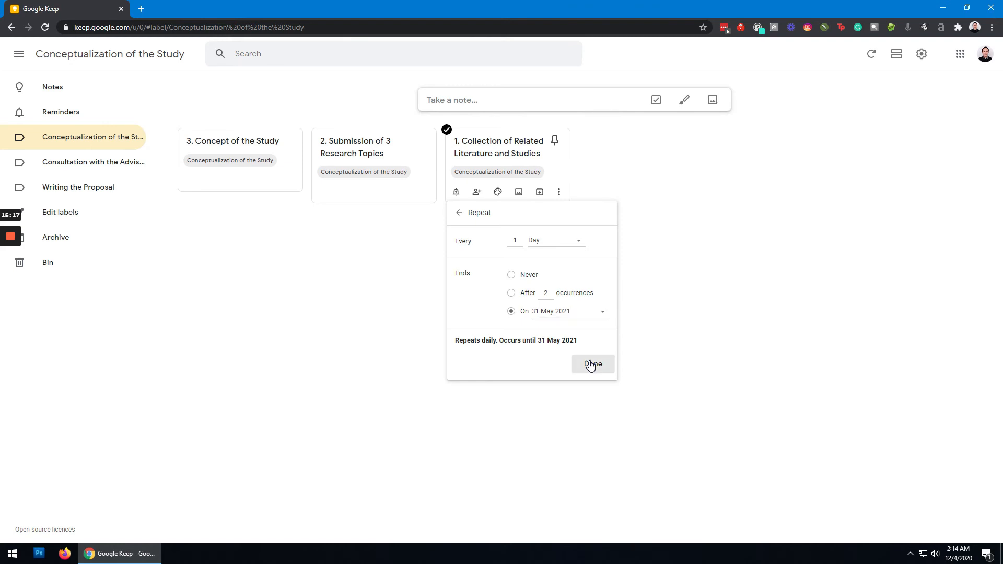
click(590, 366)
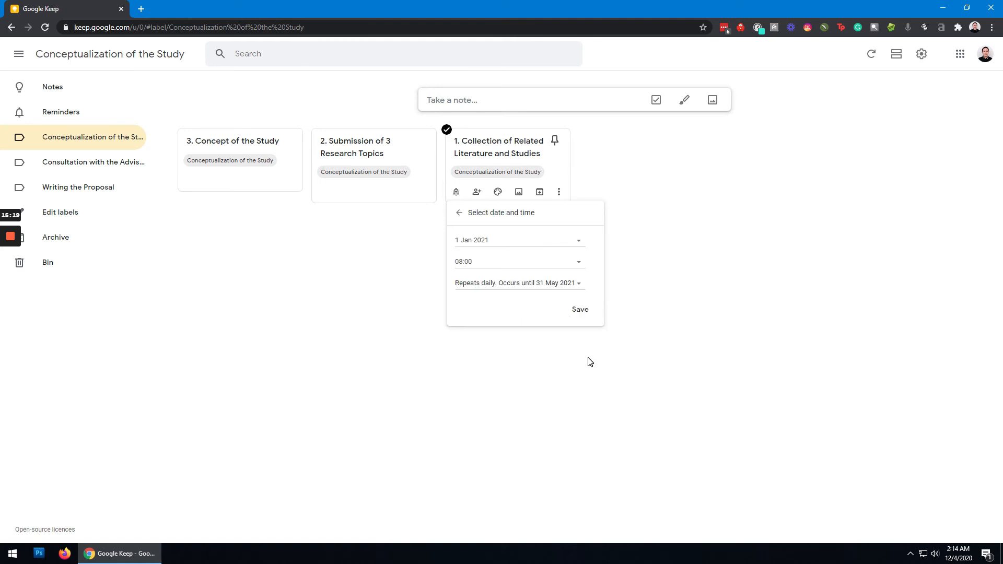
click(582, 309)
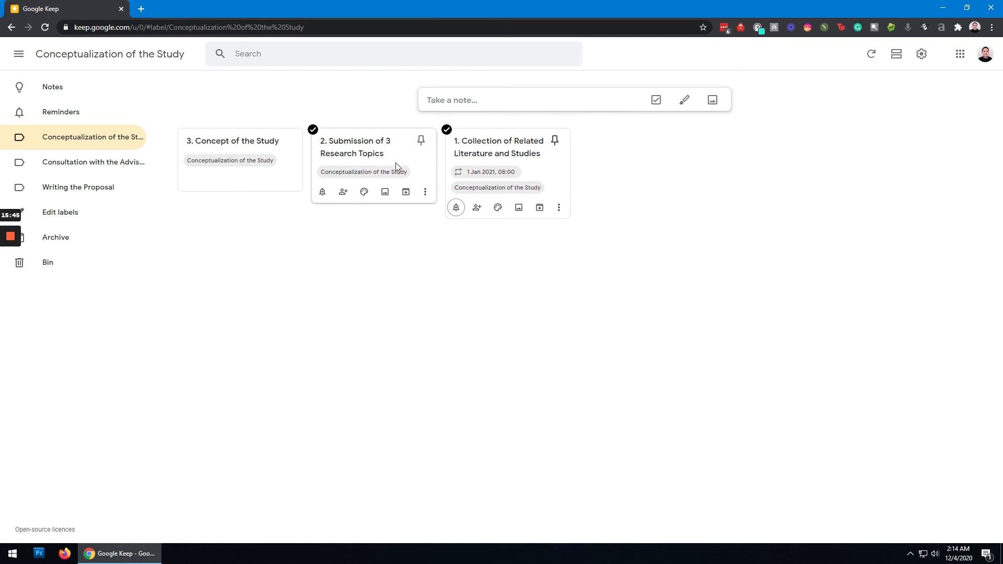
Start a date-and-time reminder on the Submission of 3 Research Topics note and set its date to 1 Jun 2021.
click(324, 194)
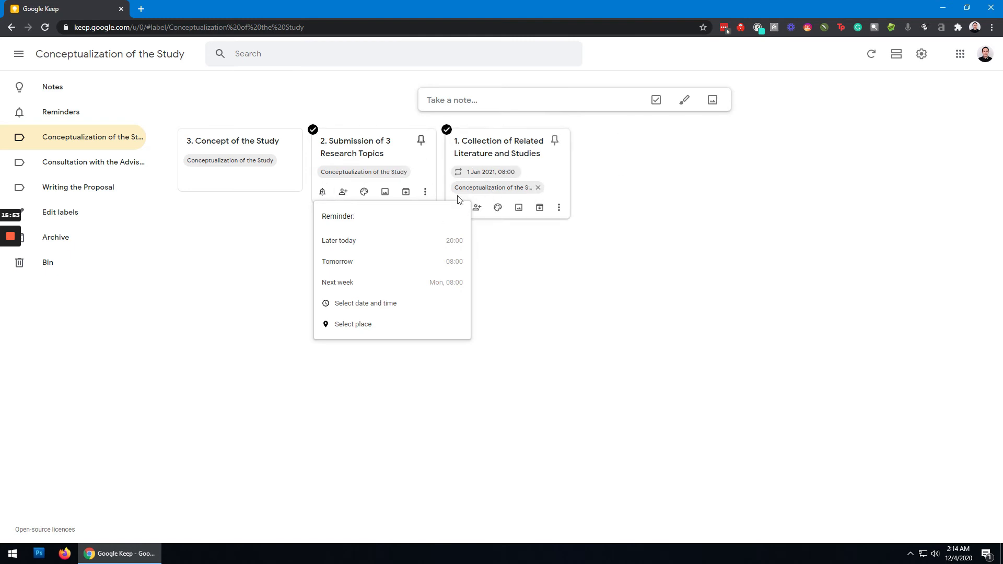
click(361, 305)
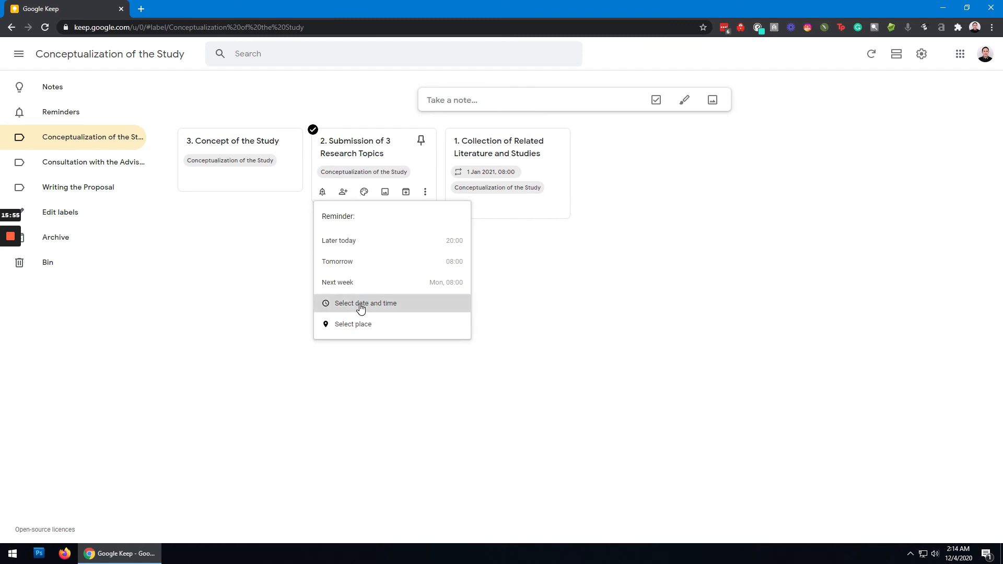
click(413, 246)
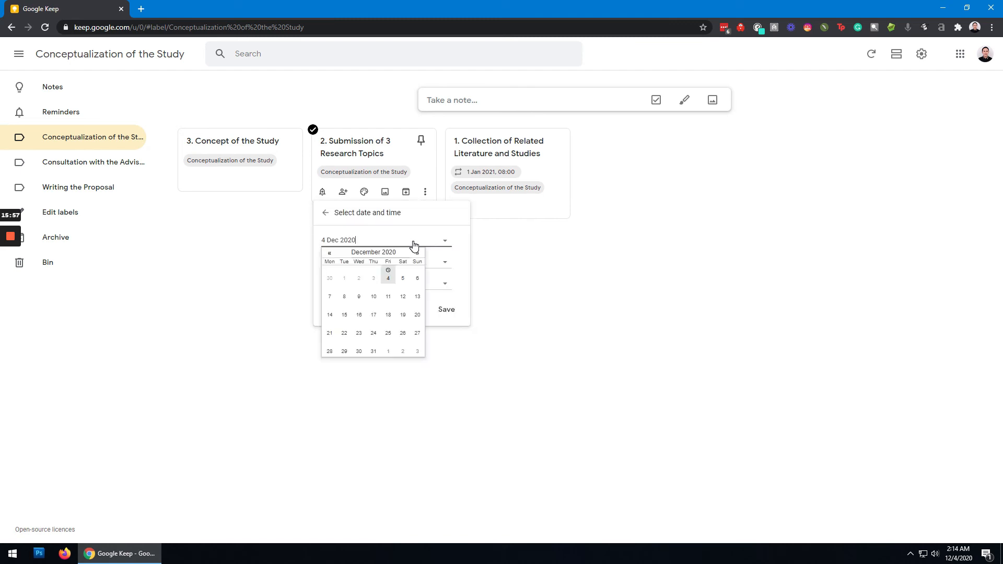
click(417, 253)
click(418, 253)
click(418, 253)
click(417, 253)
click(417, 254)
click(417, 253)
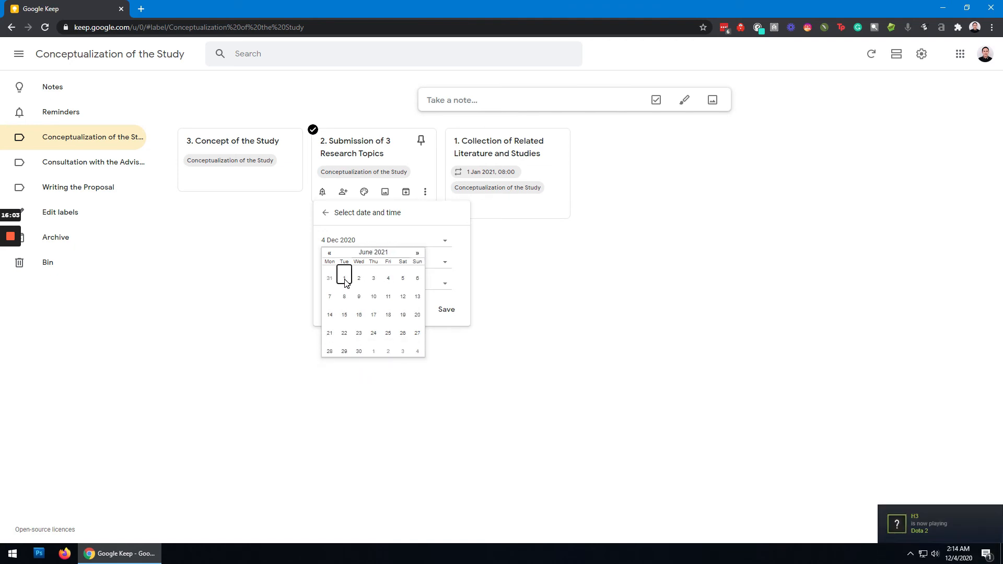
click(345, 281)
Keep the Submission of 3 Research Topics reminder at 08:00 without repetition and save it.
click(429, 260)
click(367, 285)
click(400, 285)
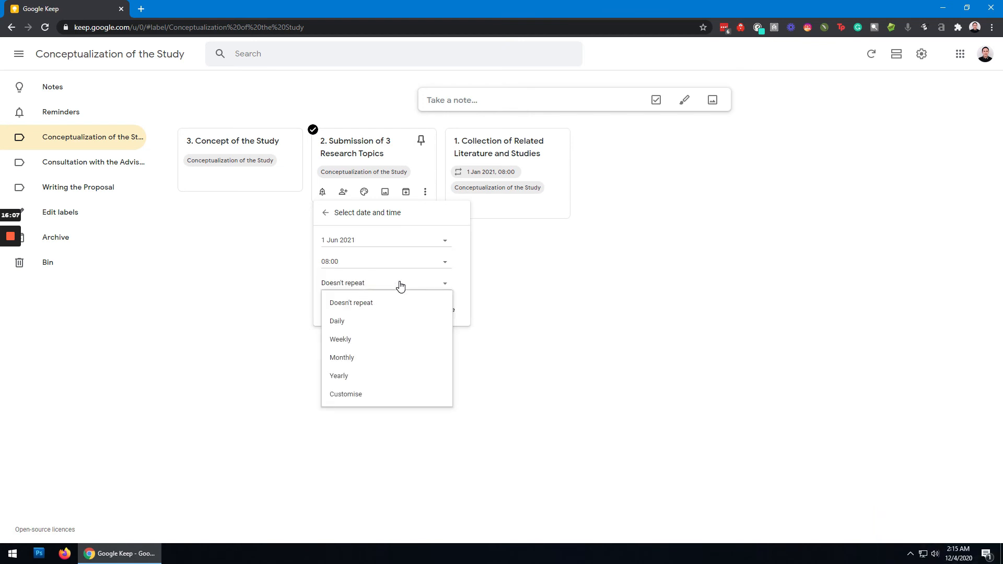
click(387, 304)
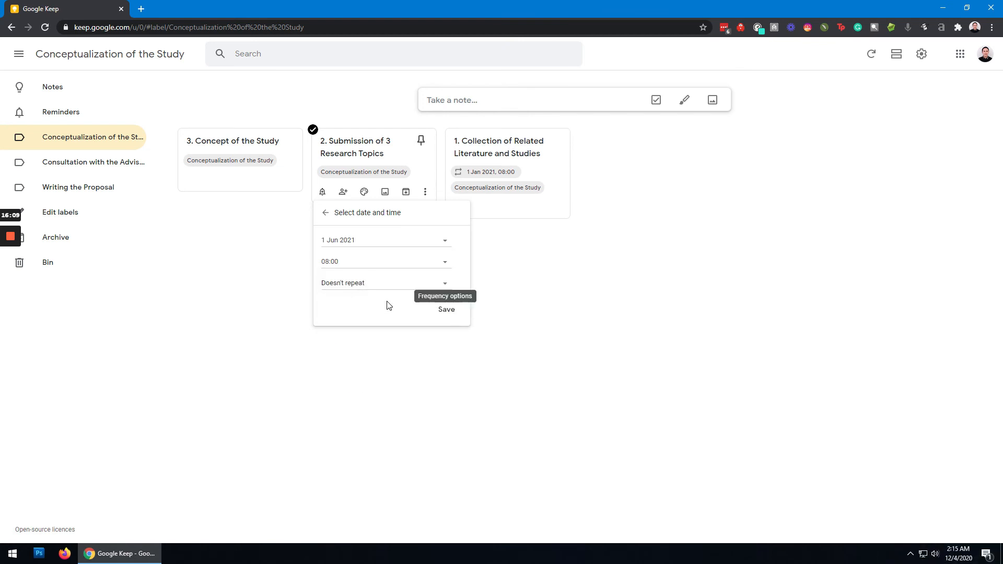
click(446, 310)
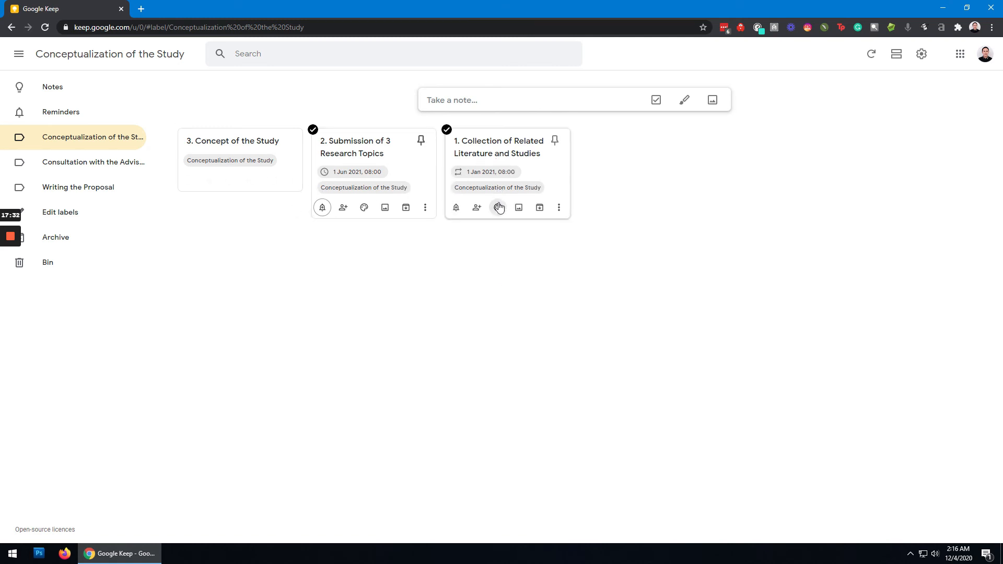
Try green and teal on the Collection of Related Literature and Studies note and settle on the darker blue.
mouse_move(503, 210)
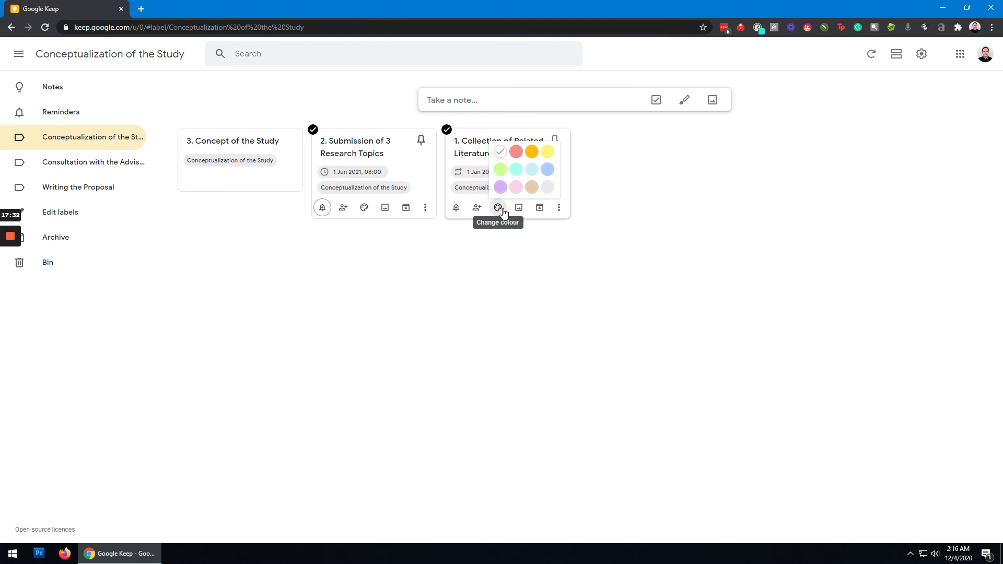
click(503, 172)
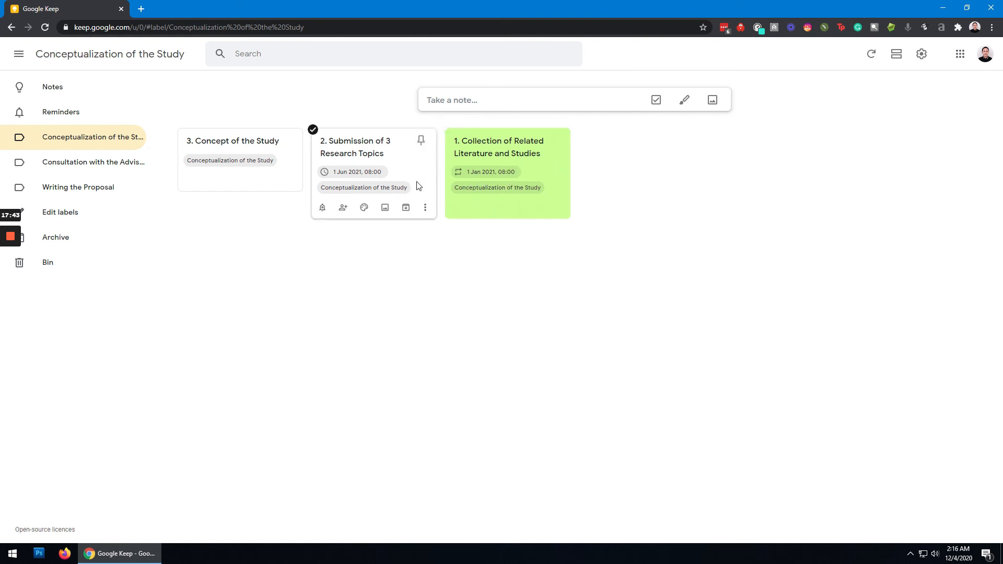
mouse_move(498, 209)
click(516, 169)
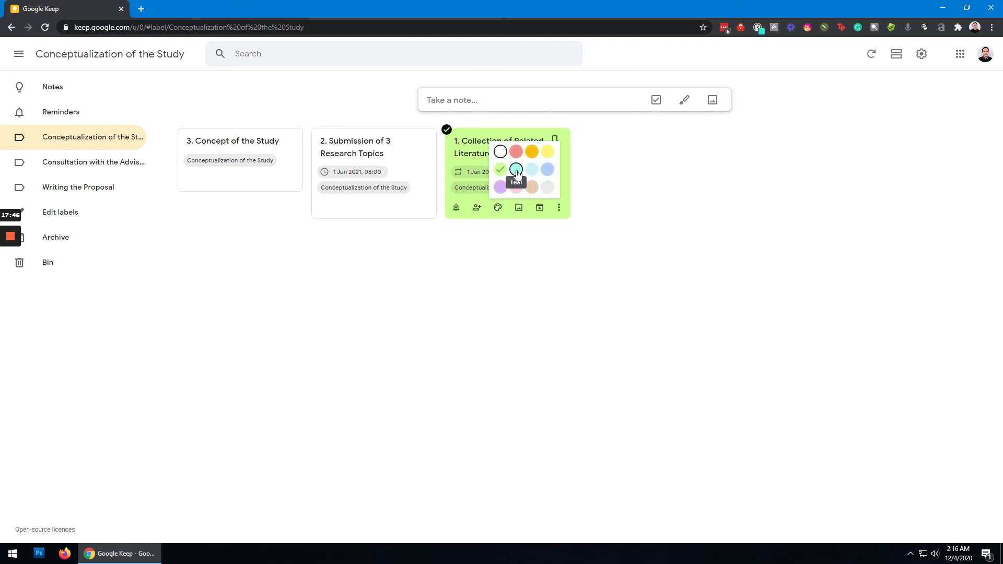
click(548, 169)
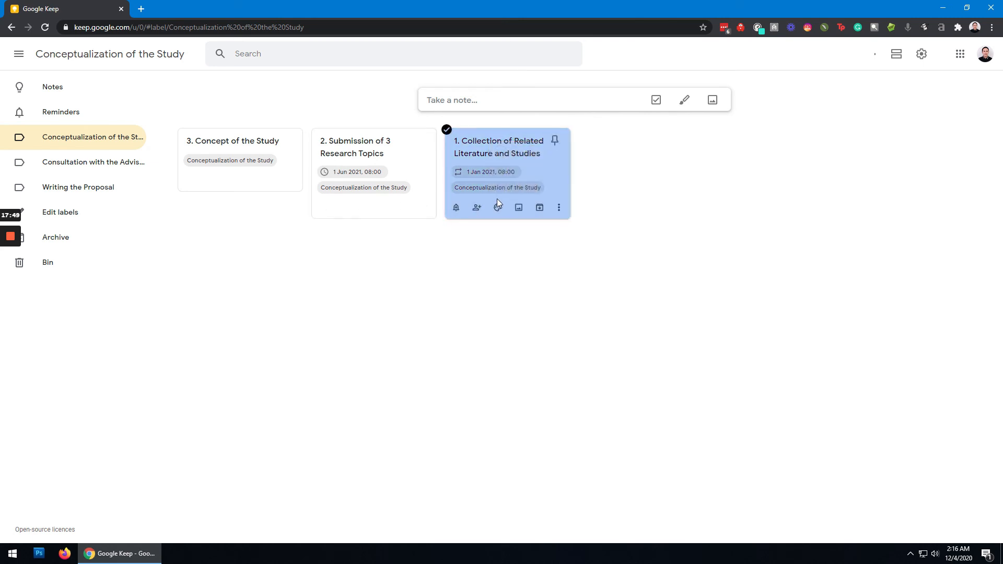
mouse_move(498, 208)
click(516, 170)
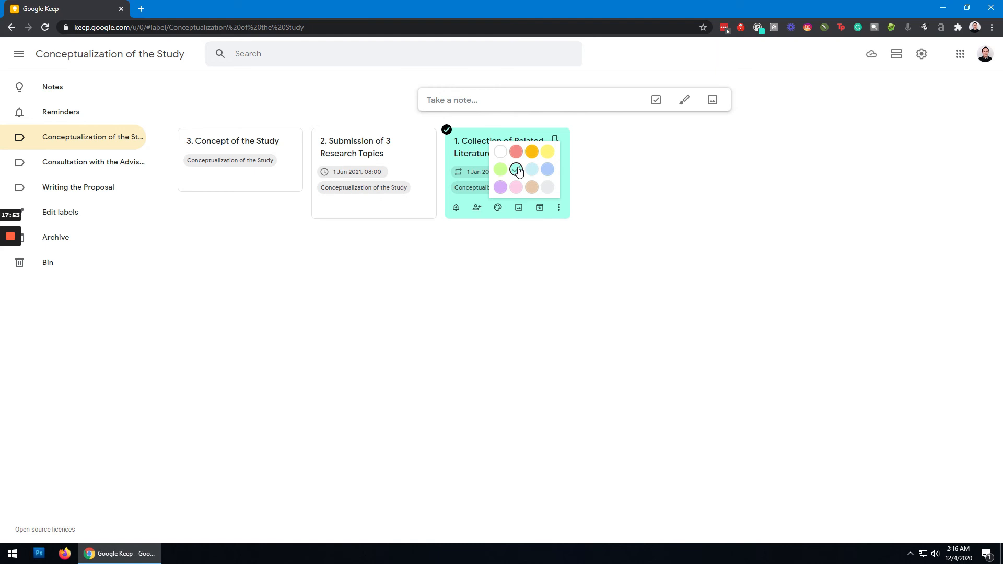
click(547, 170)
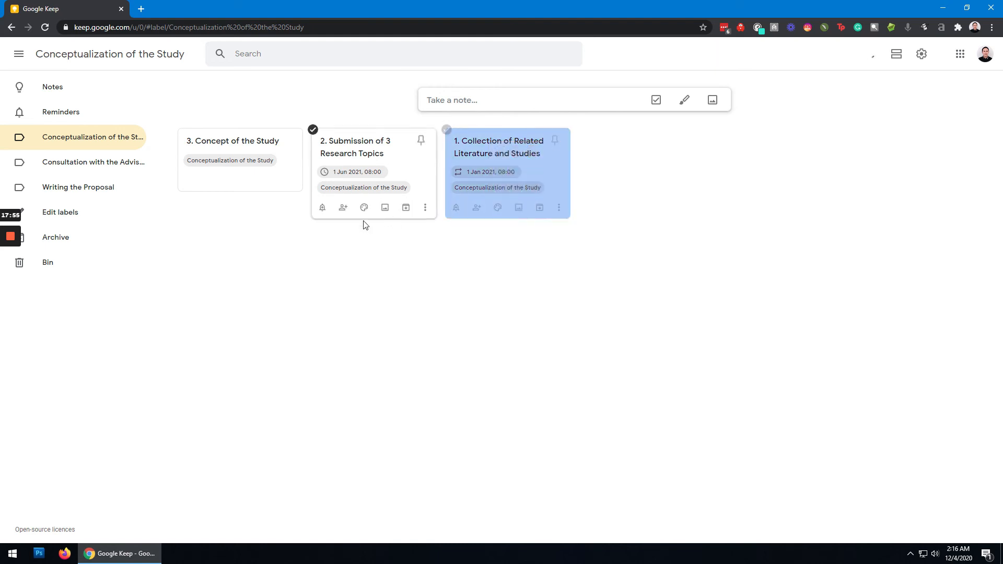
Change the colour of the Submission of 3 Research Topics note to green.
mouse_move(364, 207)
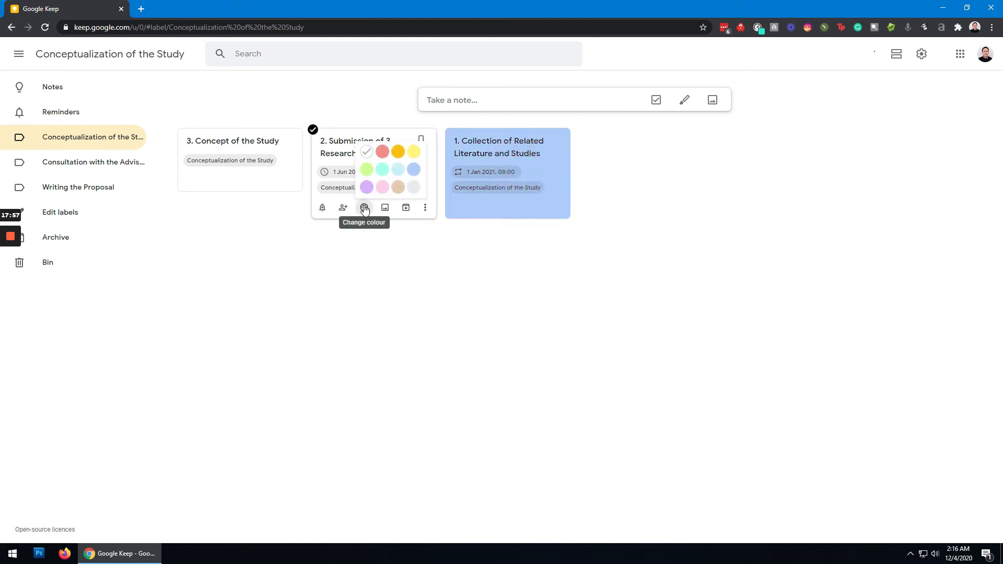
click(367, 169)
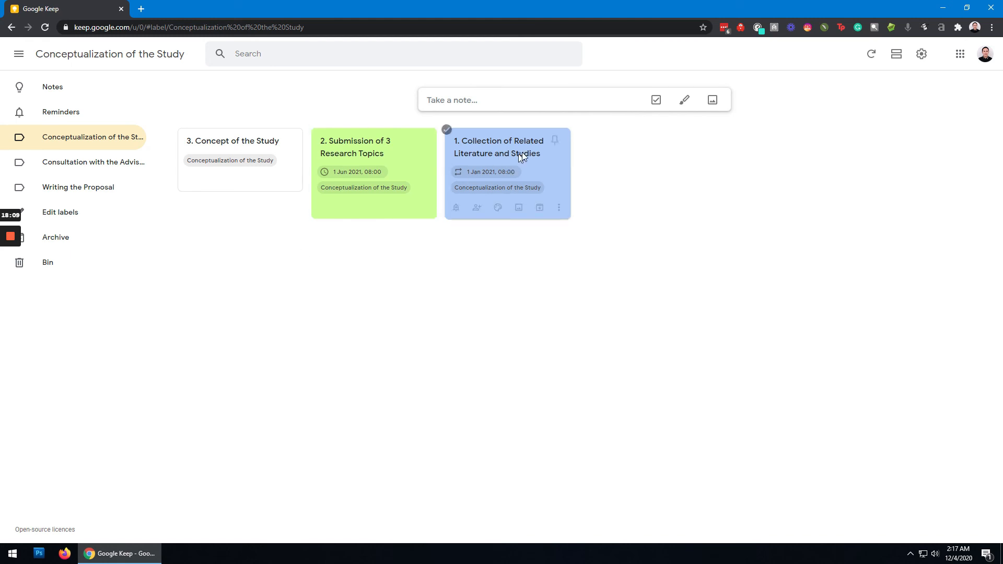
mouse_move(234, 180)
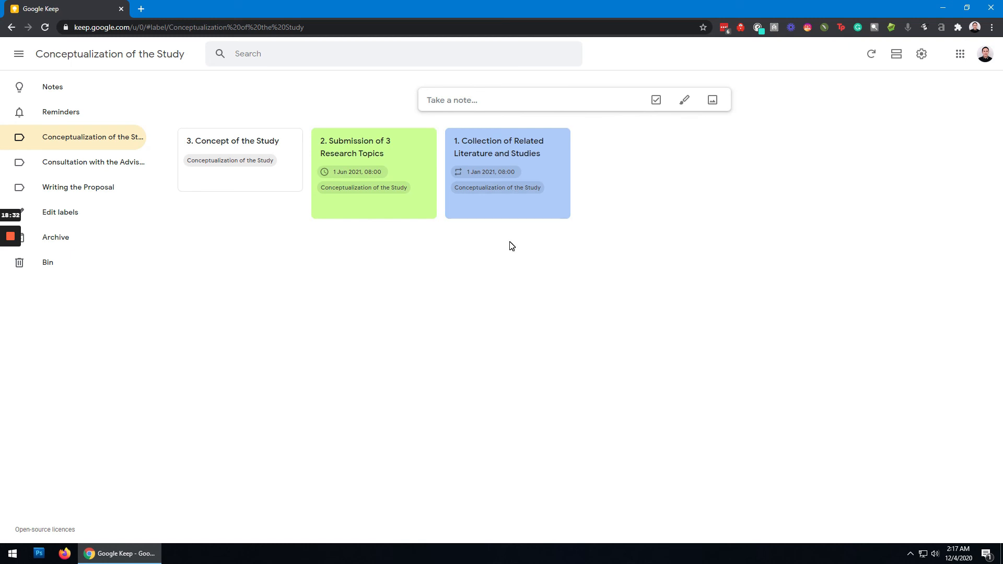
mouse_move(500, 220)
mouse_move(424, 214)
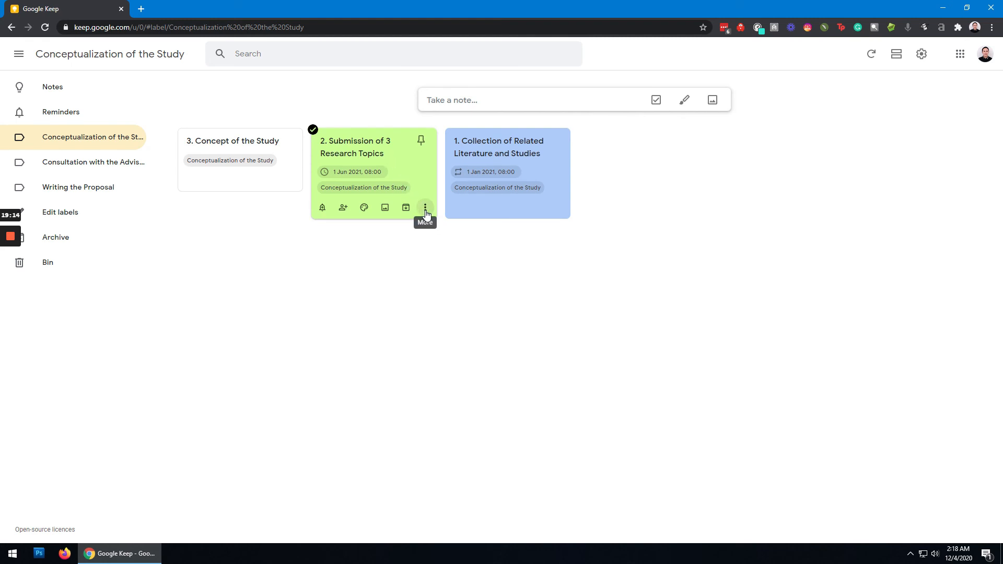
click(405, 162)
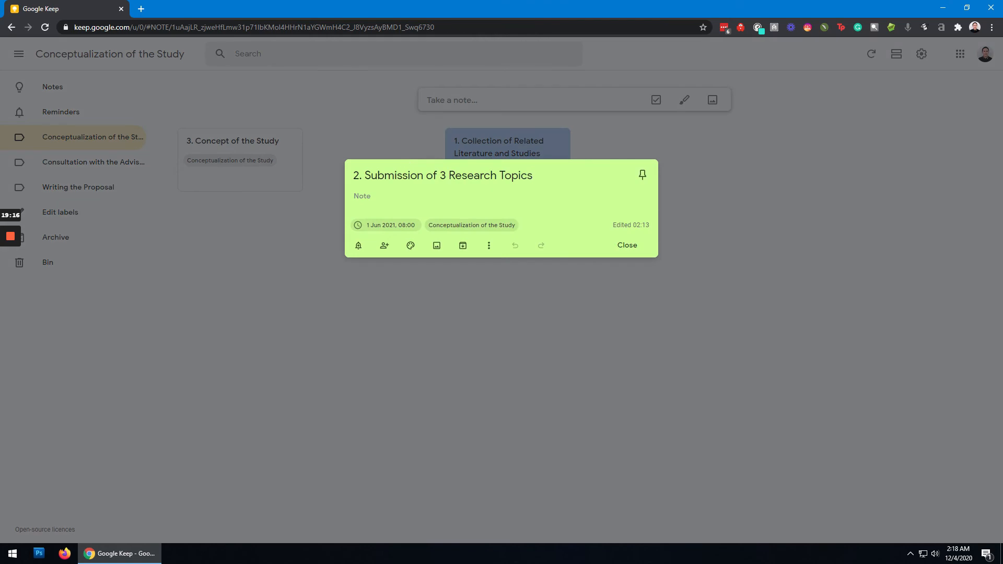
click(361, 196)
click(628, 249)
Show tick boxes on the Submission of 3 Research Topics note and add the items "Topic 1:", "Topic 2:" and "Topic 3:".
click(425, 208)
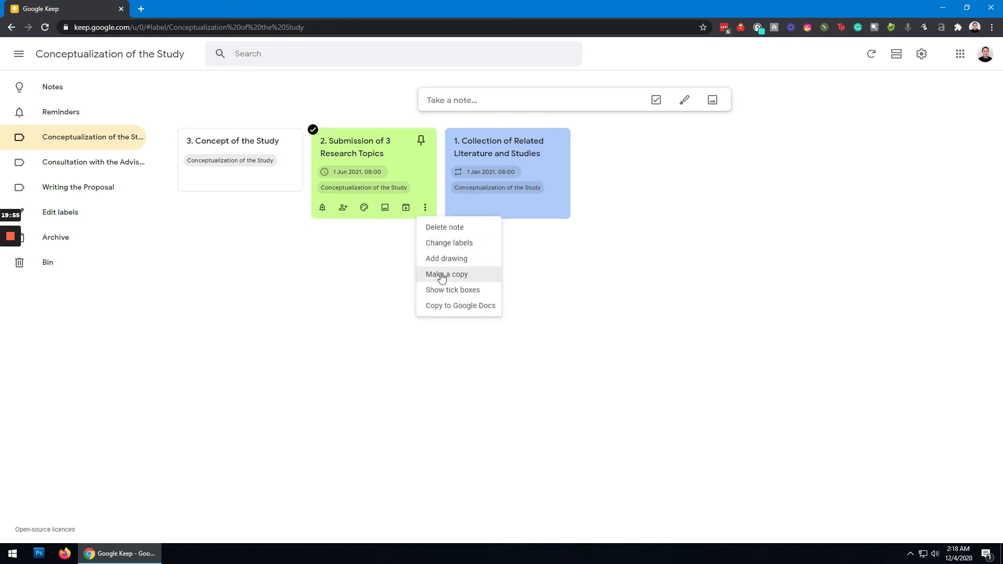
click(466, 291)
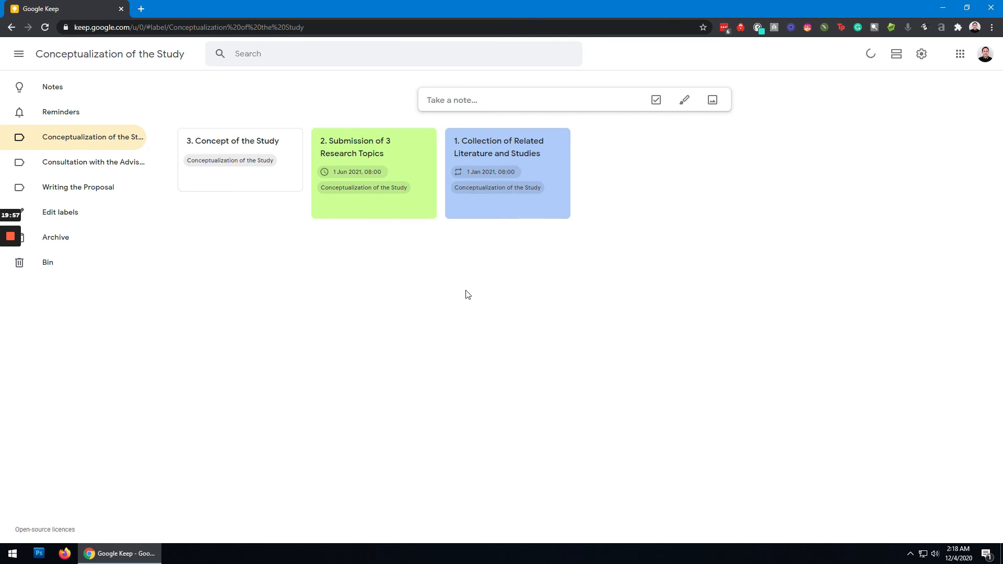
click(372, 152)
click(385, 197)
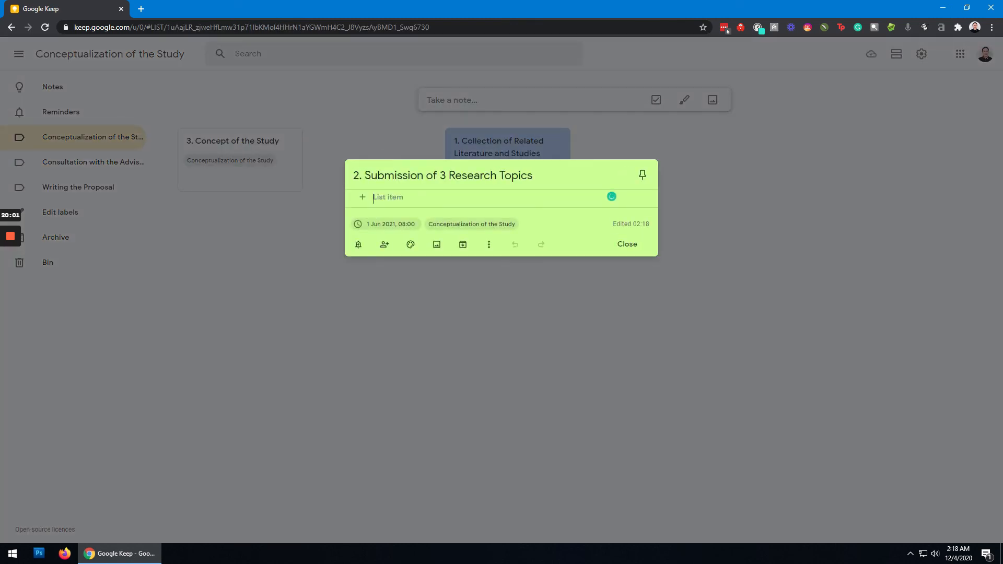
text(Topic 1)
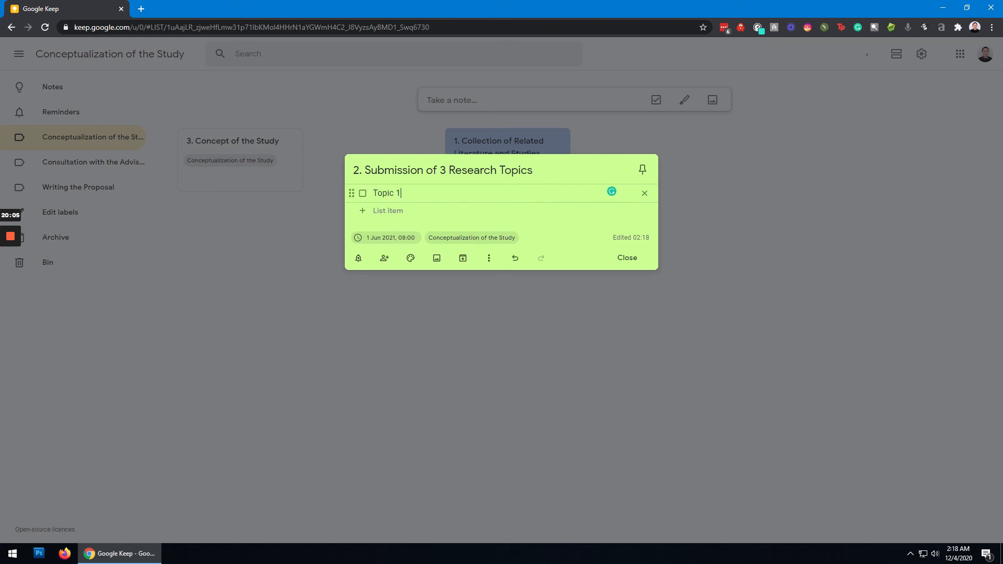
text(:)
key(Return)
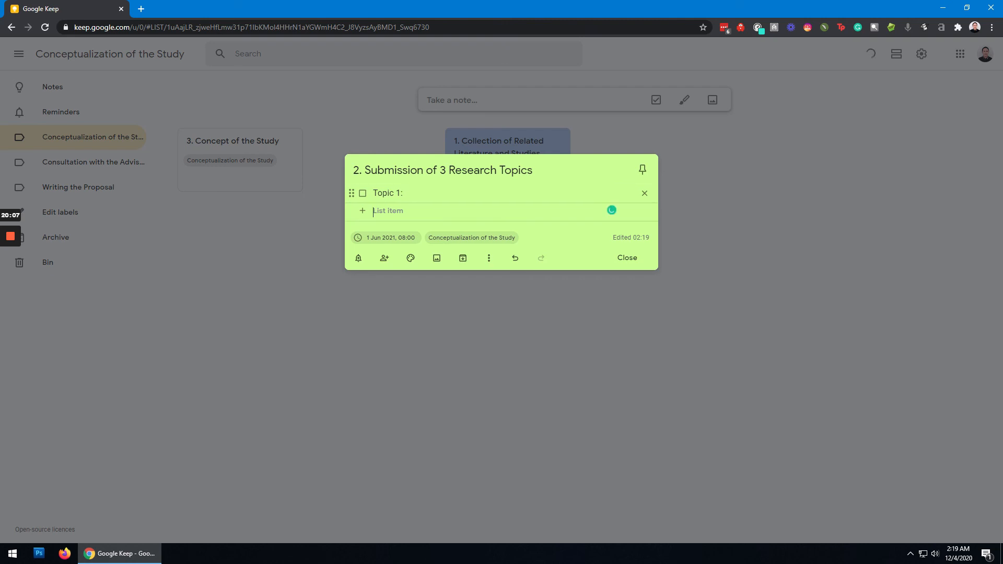
text(Topic 2:)
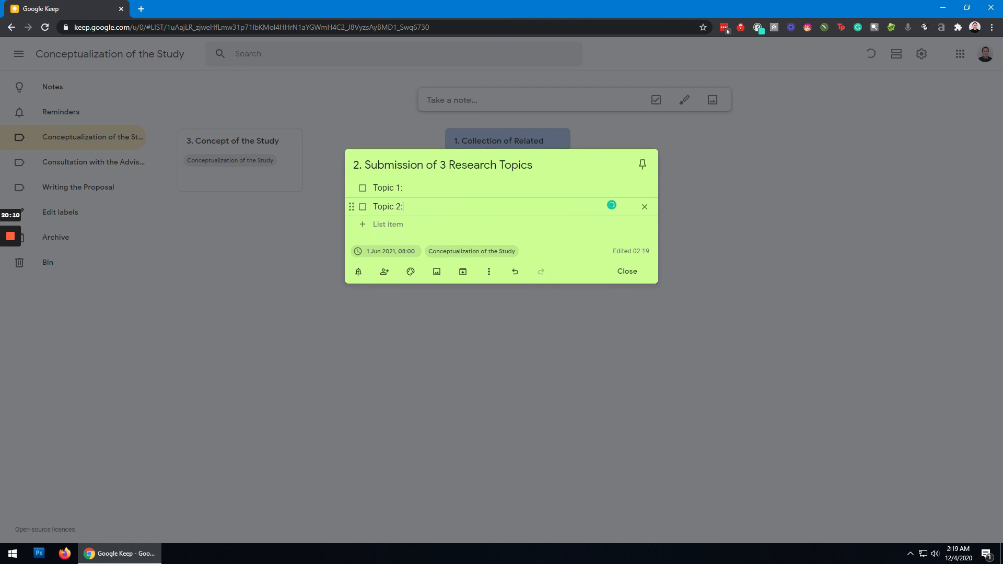
key(Return)
text(To)
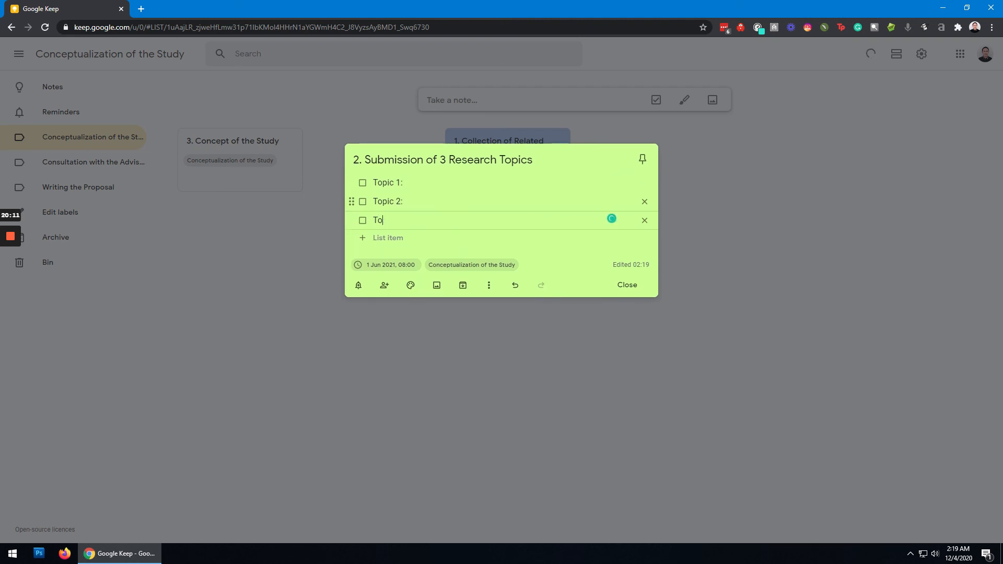
text(pic 3:)
click(406, 183)
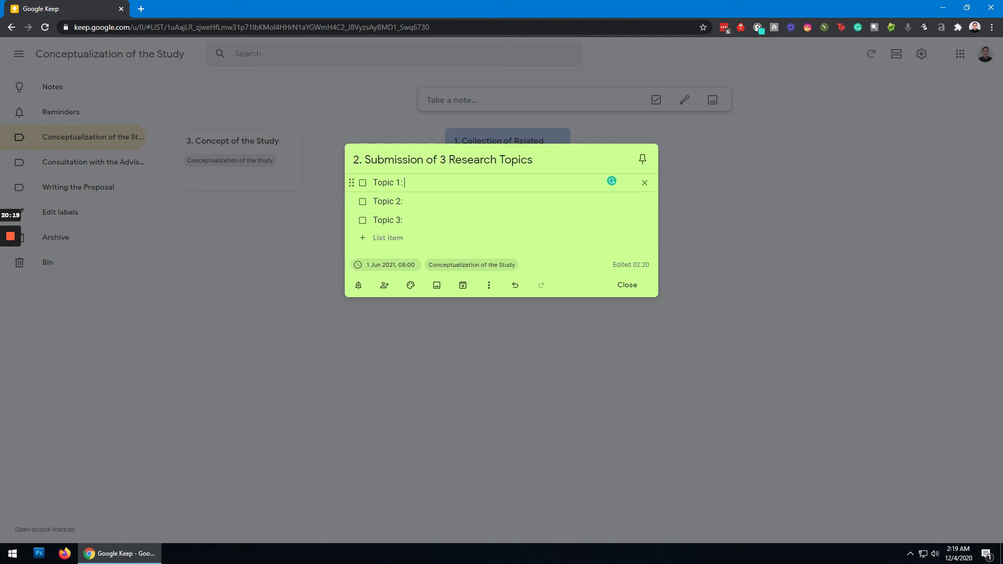
click(406, 202)
click(406, 220)
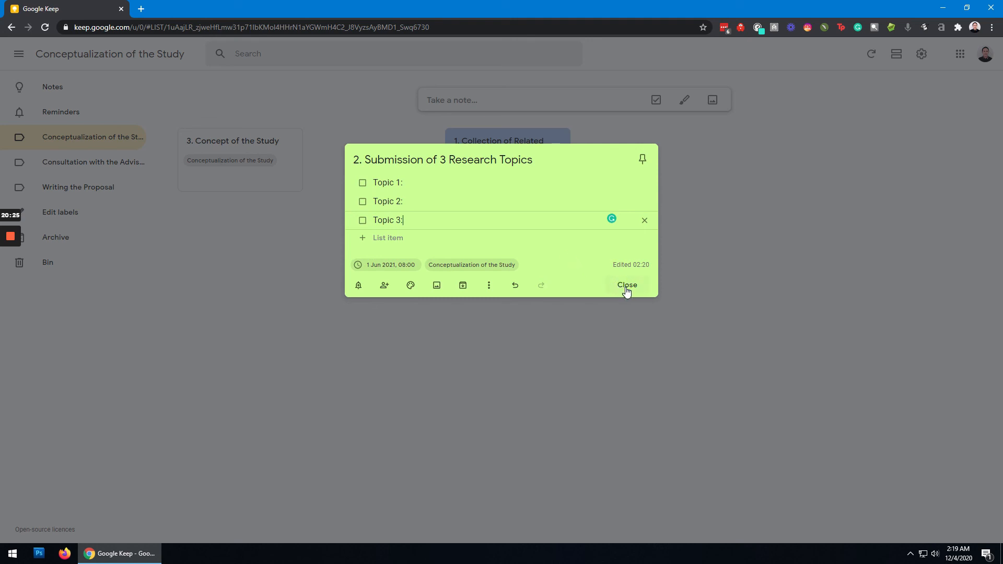
Add a list item named "Input" and nest it as a sub-item under "Topic 1:".
click(388, 238)
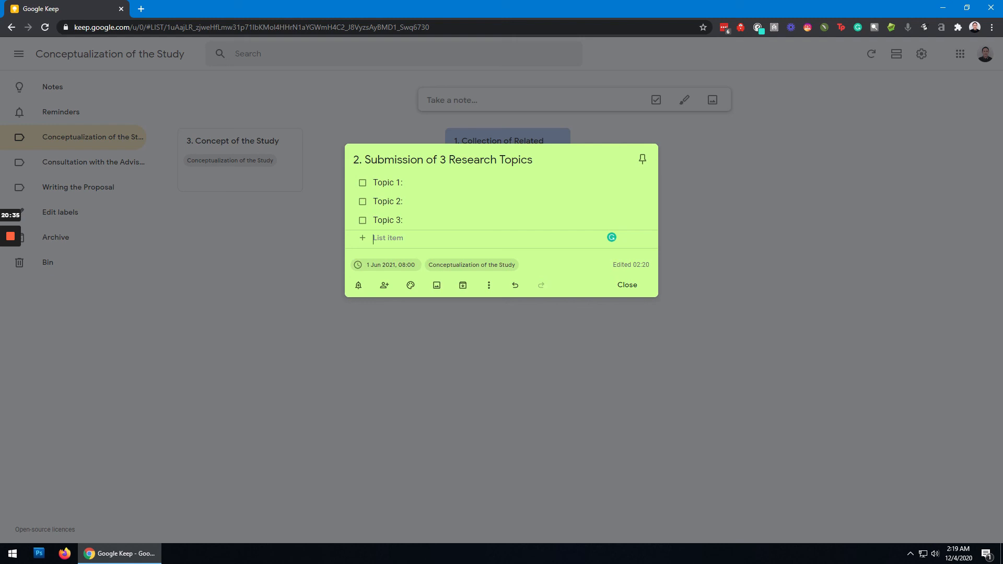
text(Input)
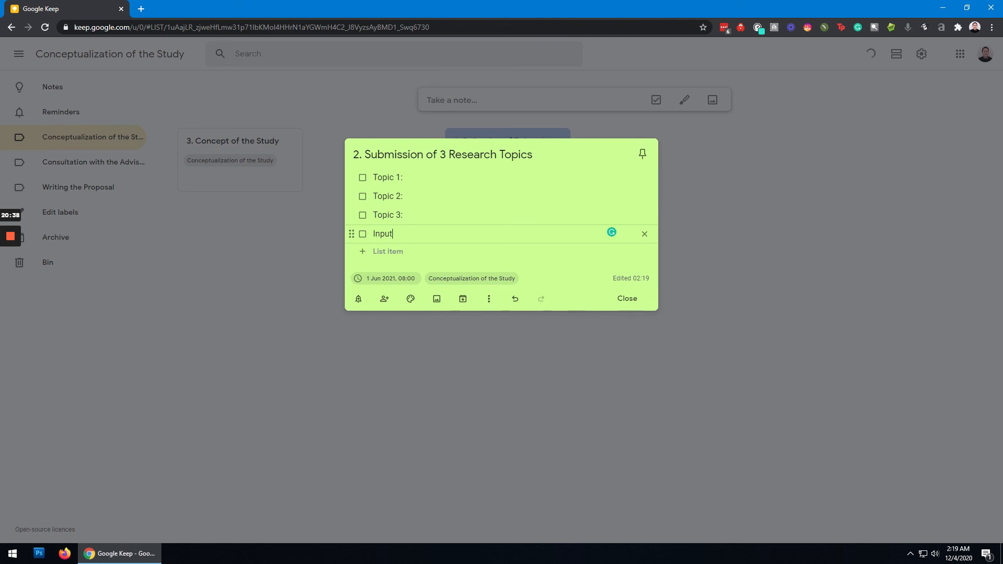
key(Return)
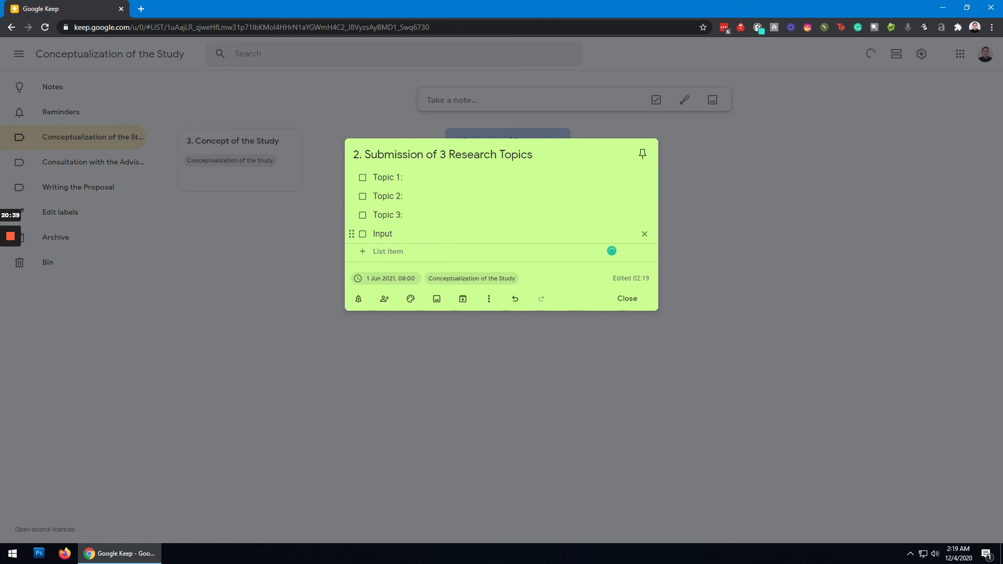
drag(351, 233, 376, 196)
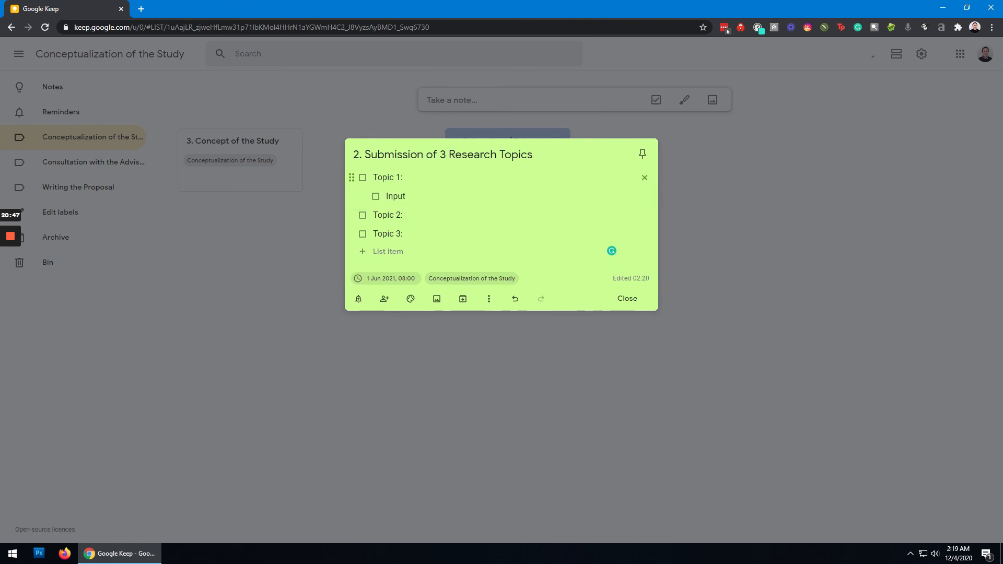
Rename the nested item "Input 1", add a sibling "Input 2" followed by an empty item, and close the note.
click(412, 196)
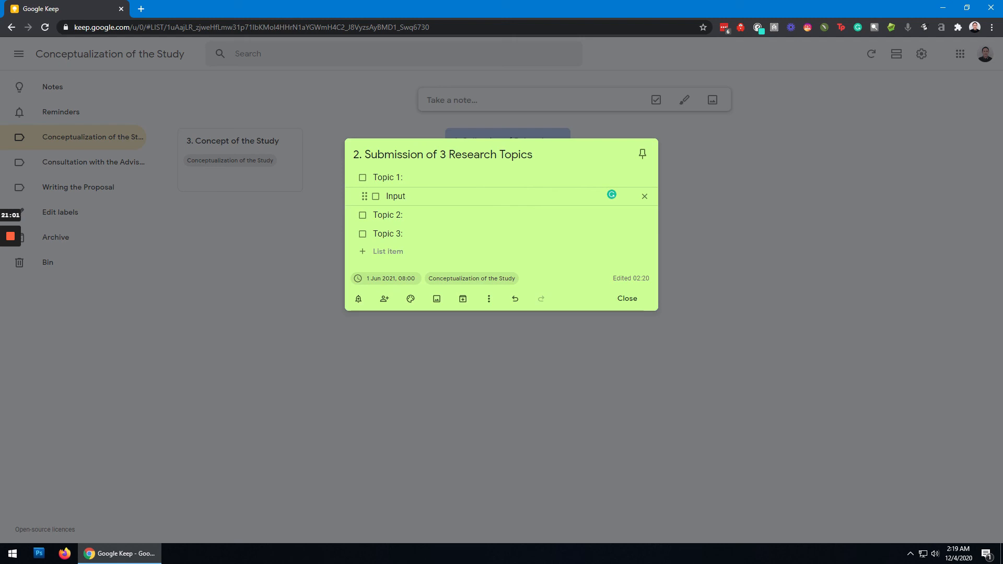
text(1)
key(Return)
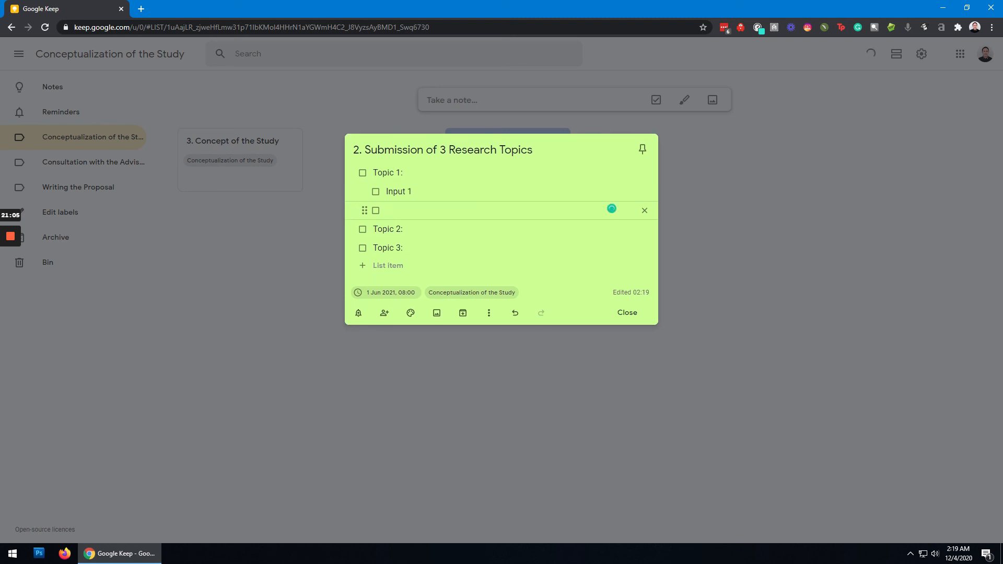
text(Input 2)
key(Return)
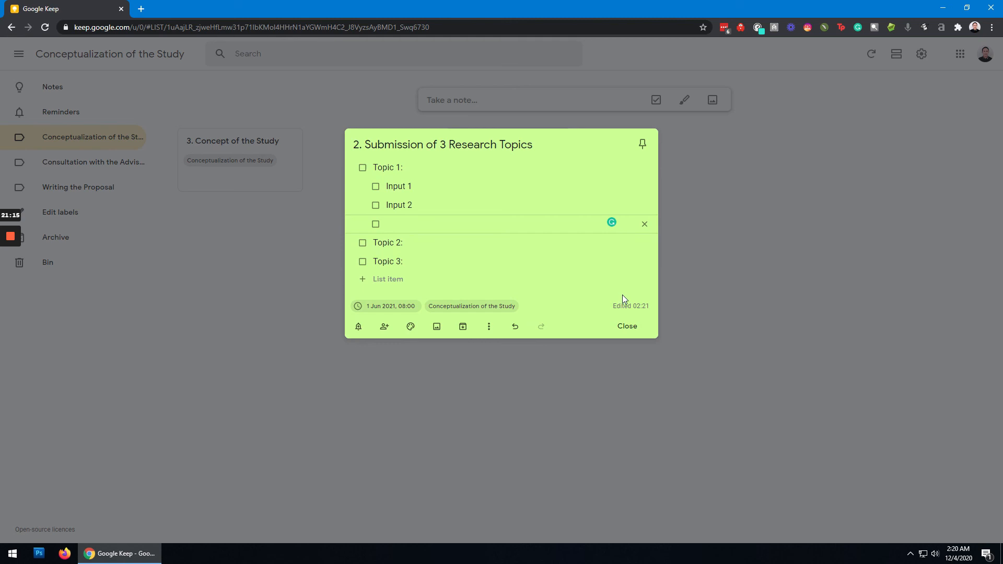
click(630, 325)
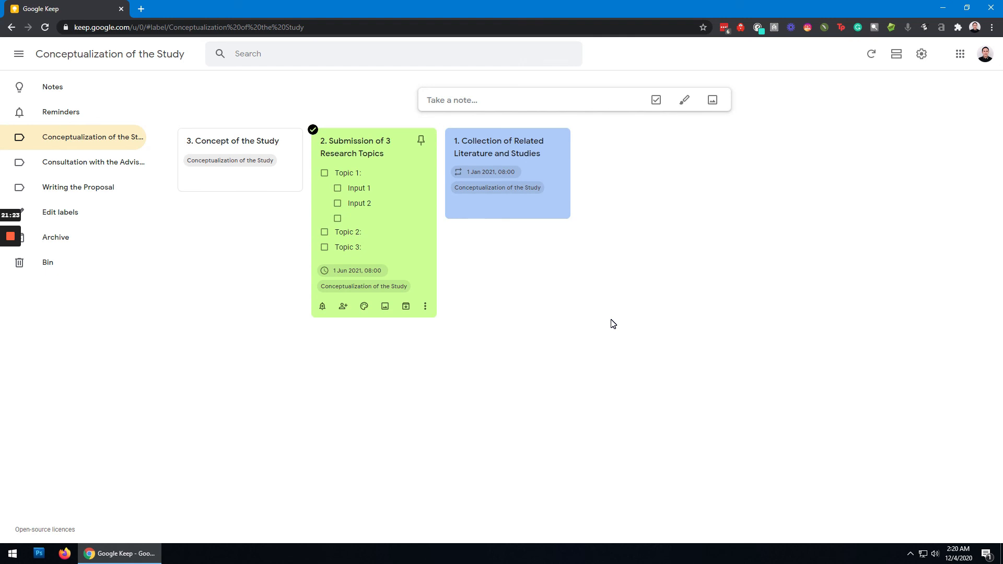
Review the notes labelled Consultation with the Adviser and Writing the Proposal, and return to Conceptualization of the Study.
click(93, 161)
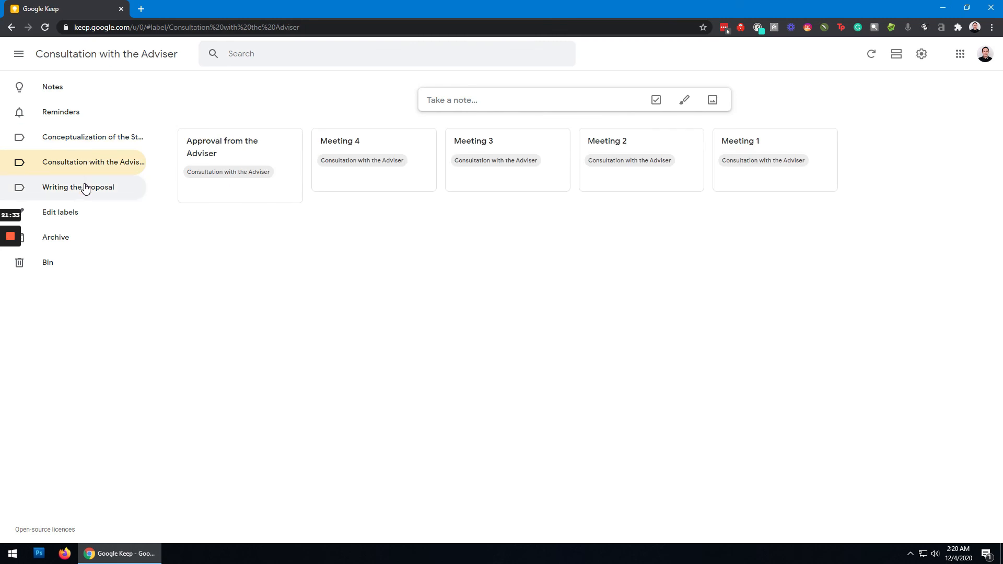
click(86, 189)
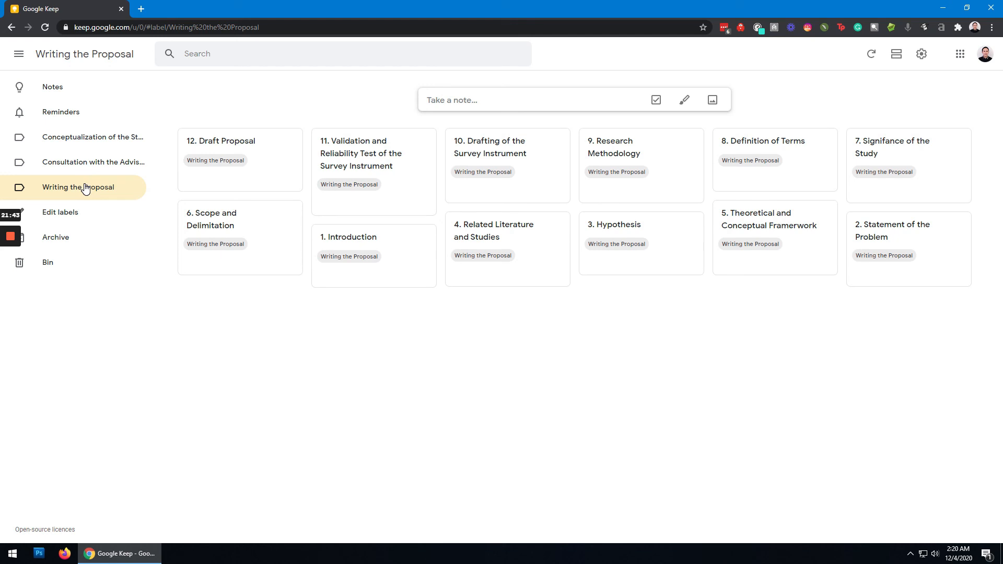
click(87, 145)
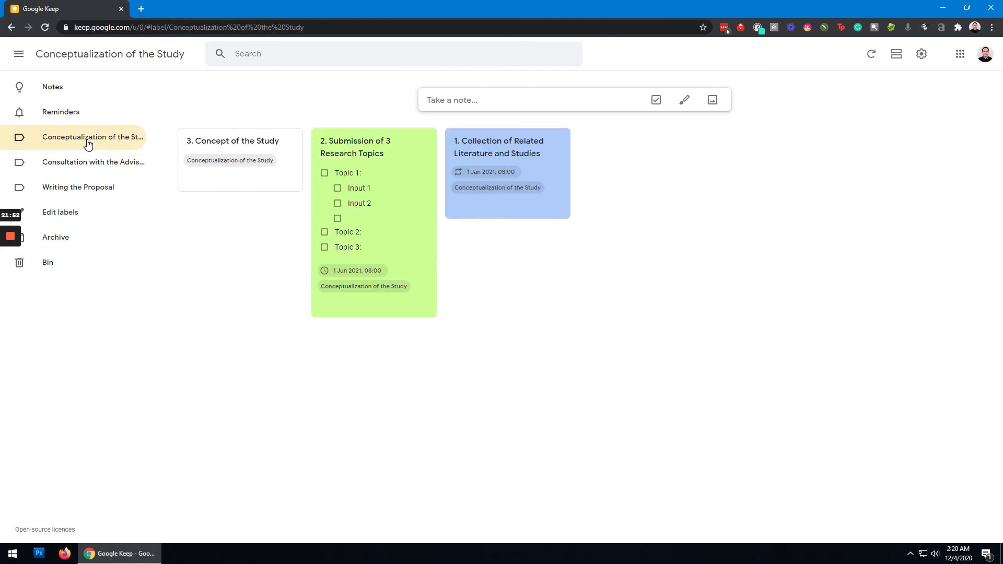